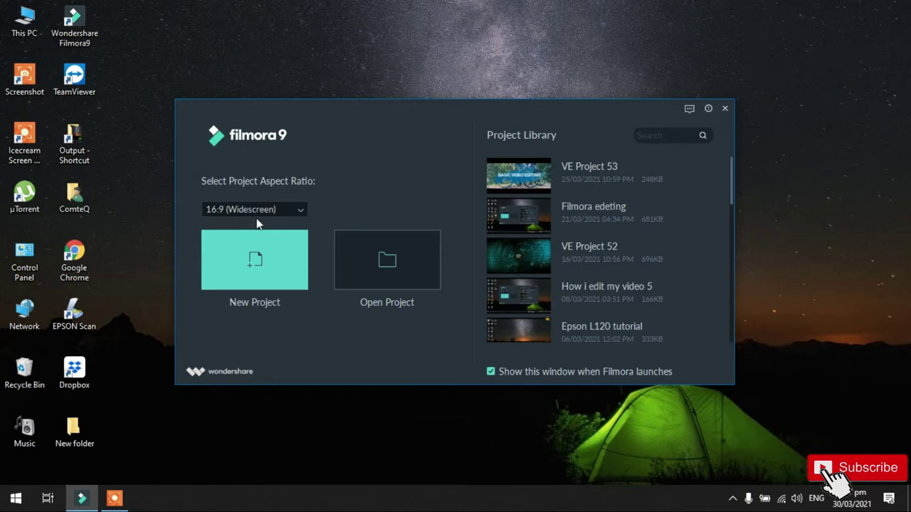
Step: Create a new project with the 16:9 (Widescreen) aspect ratio
left_click(270, 261)
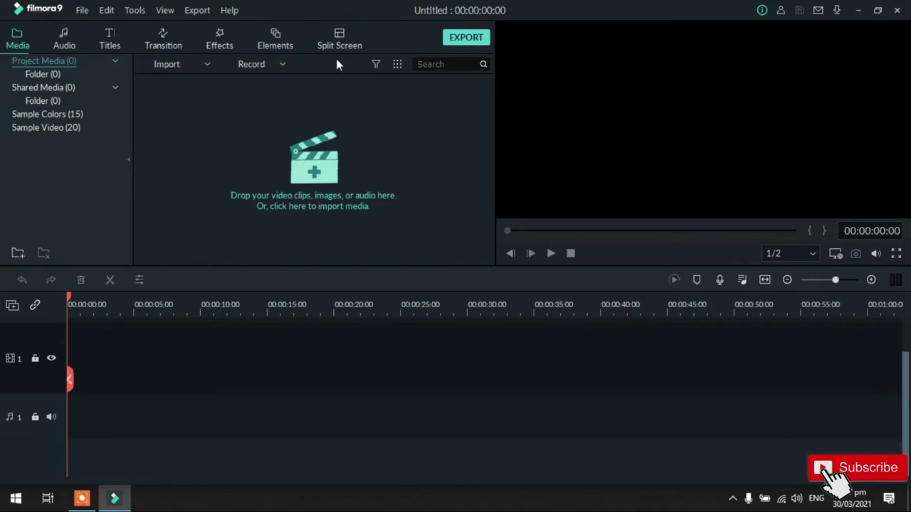
left_click(208, 63)
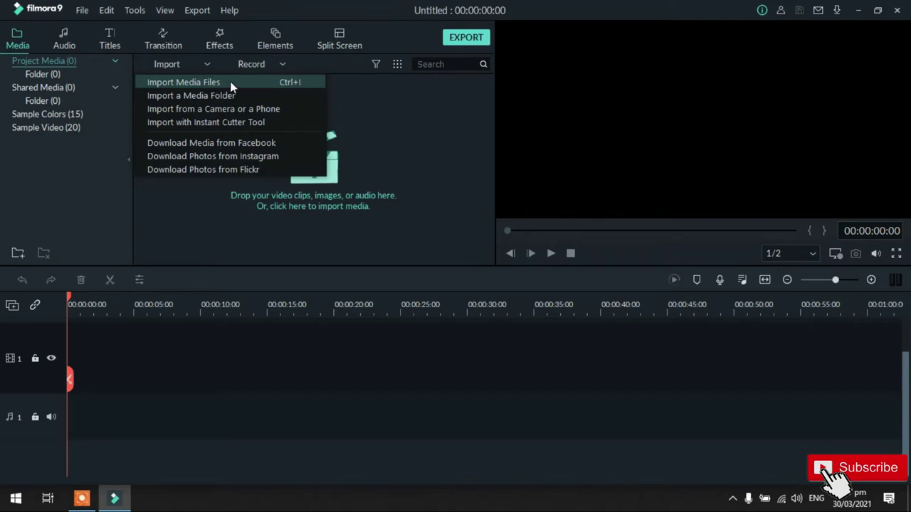
left_click(248, 372)
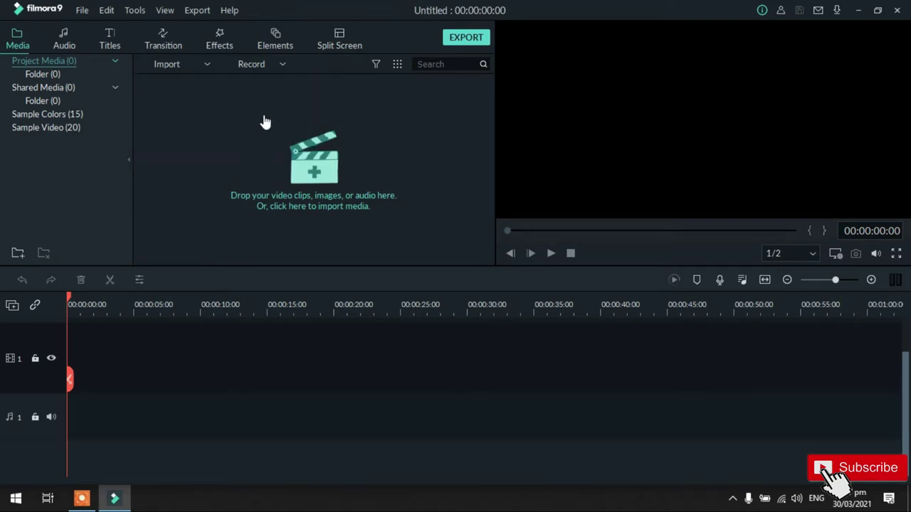
left_click(283, 65)
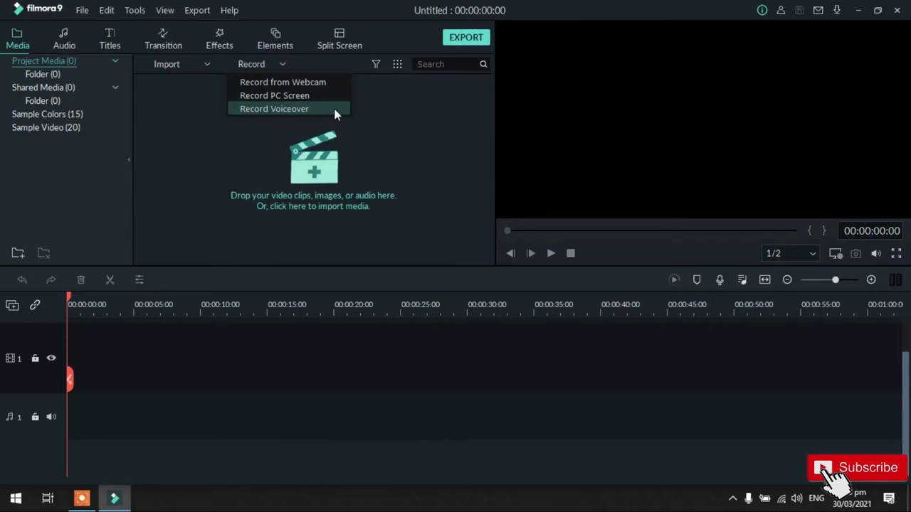
left_click(211, 388)
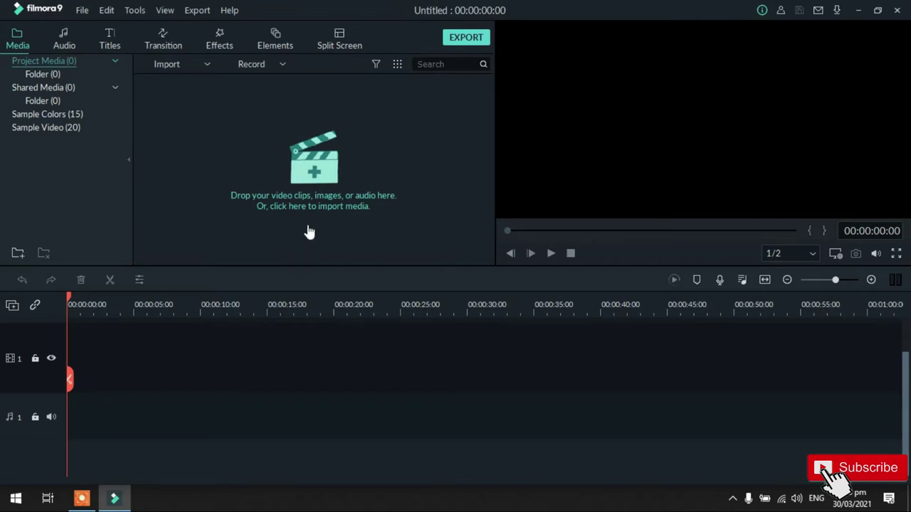
Step: Import all files from the "Filmora 9 tutorial" folder in Documents into the project media
left_click(315, 175)
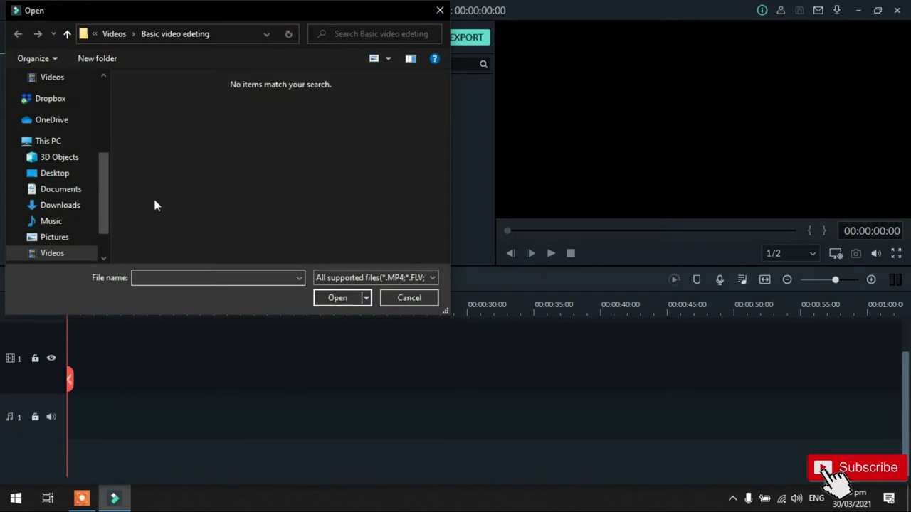
left_click(80, 192)
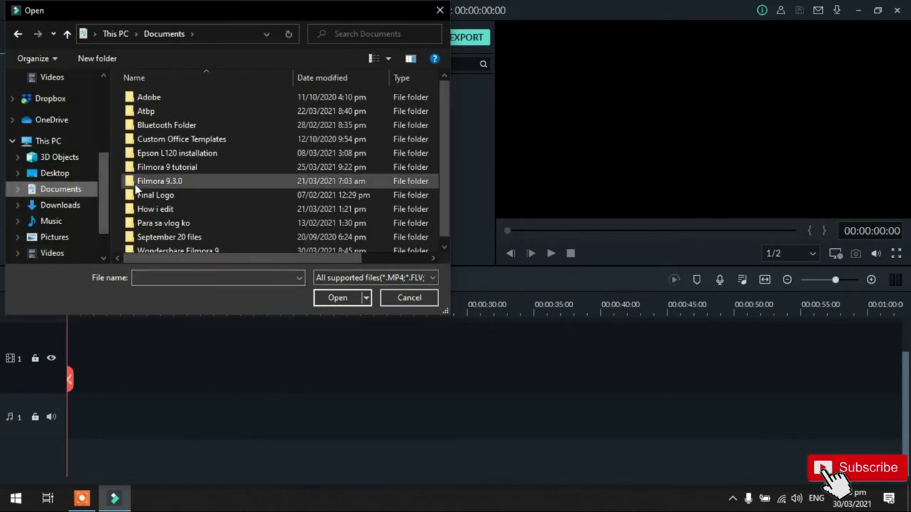
double_click(218, 168)
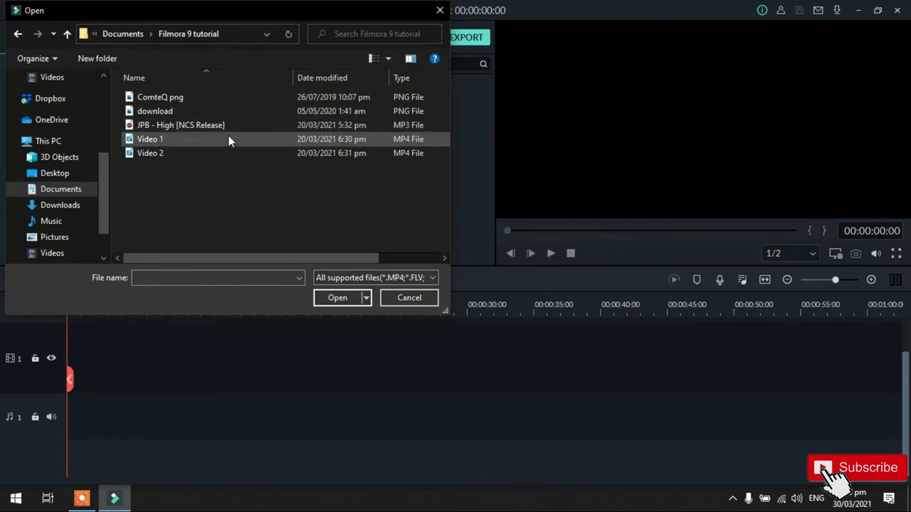
left_click(214, 128)
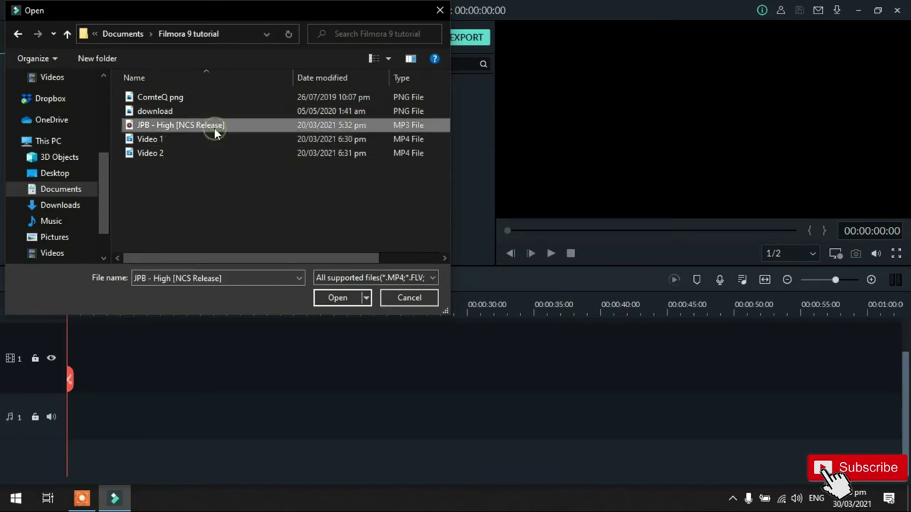
key("ctrl+a")
left_click(337, 297)
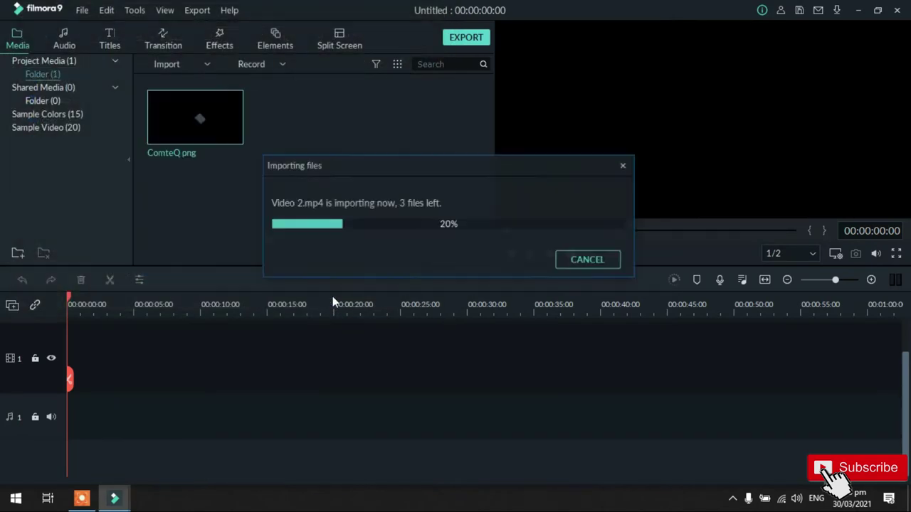
left_click(399, 233)
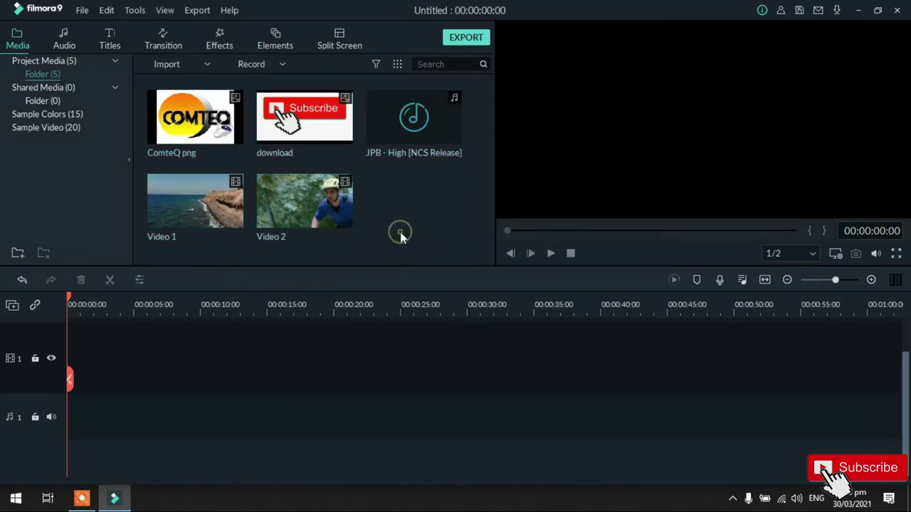
Step: Place the Video 1 clip at the start of video track 1 on the timeline
mouse_move(281, 148)
mouse_move(411, 139)
mouse_move(199, 237)
left_click(429, 219)
mouse_move(232, 222)
left_click_drag(225, 206, 43, 356)
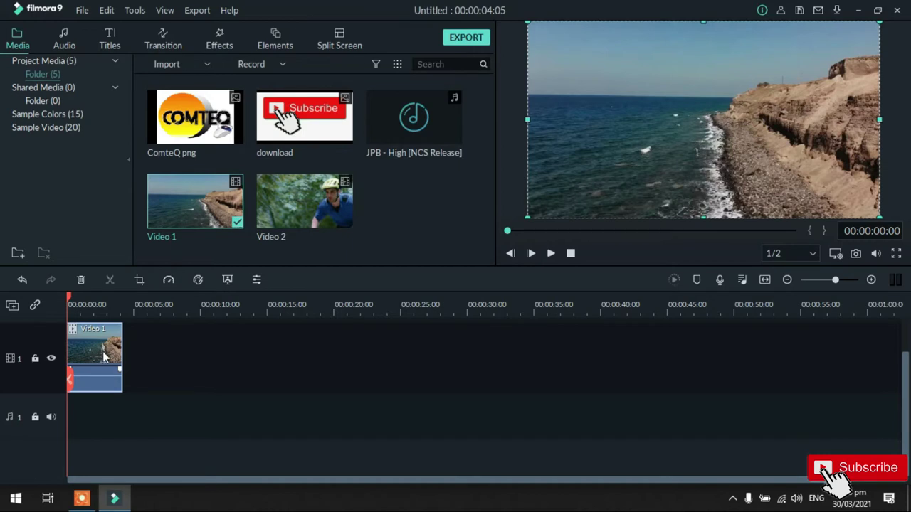
Step: Detach the audio from the Video 1 clip and delete the detached audio from the timeline
right_click(101, 391)
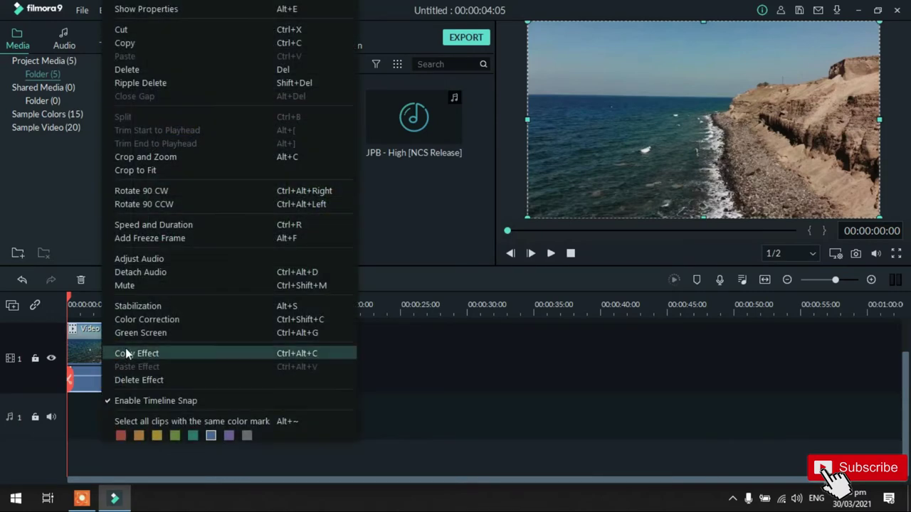
left_click(165, 275)
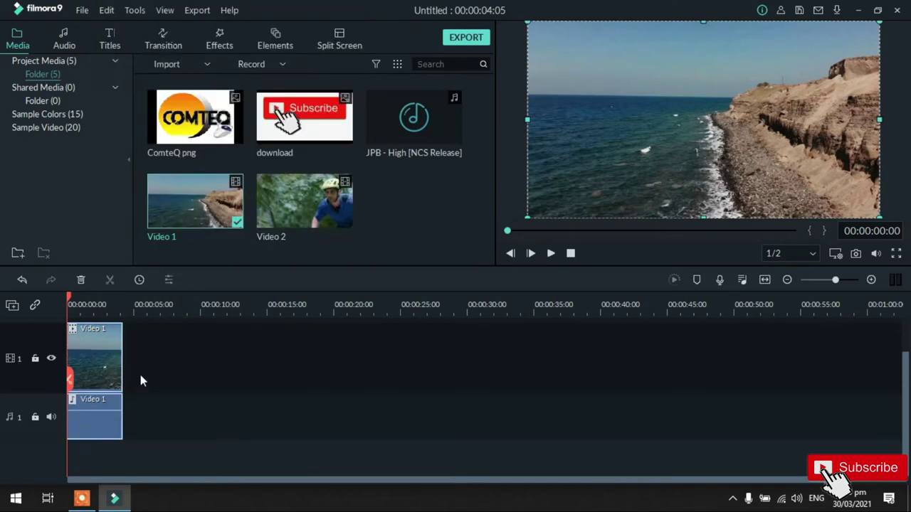
left_click(86, 425)
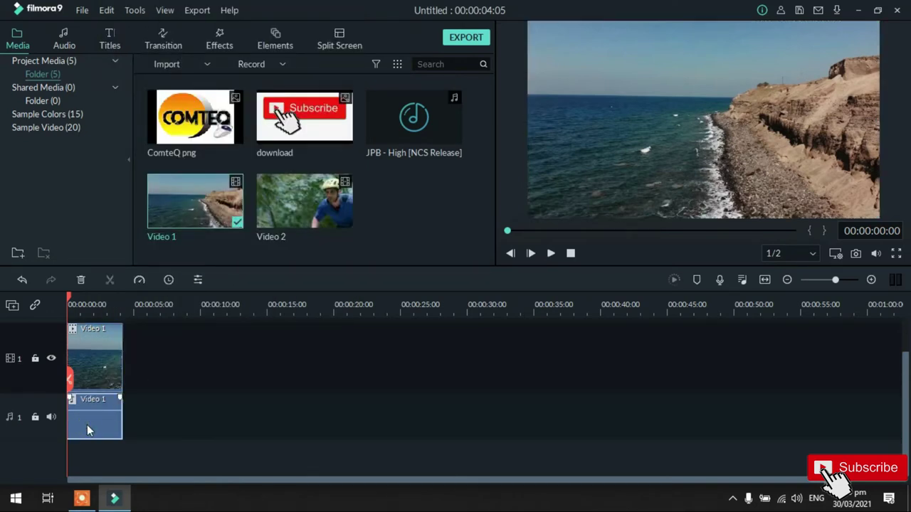
right_click(87, 425)
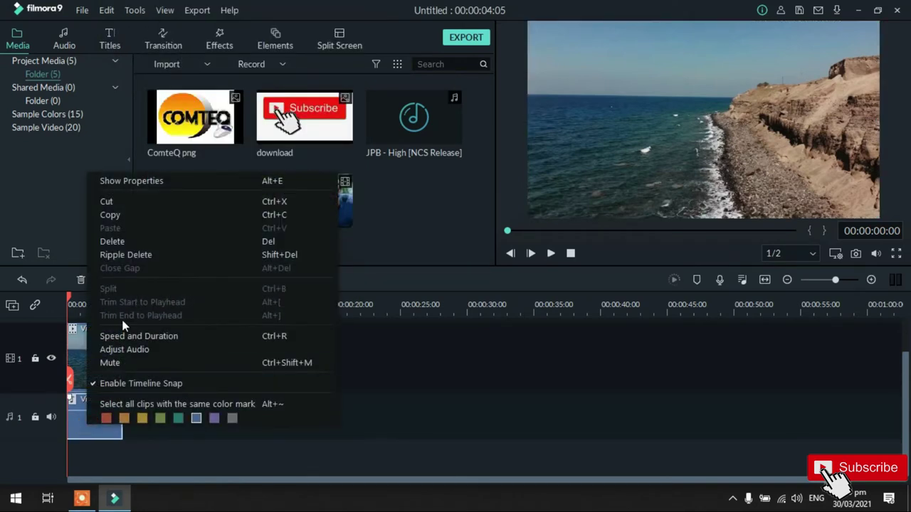
left_click(125, 241)
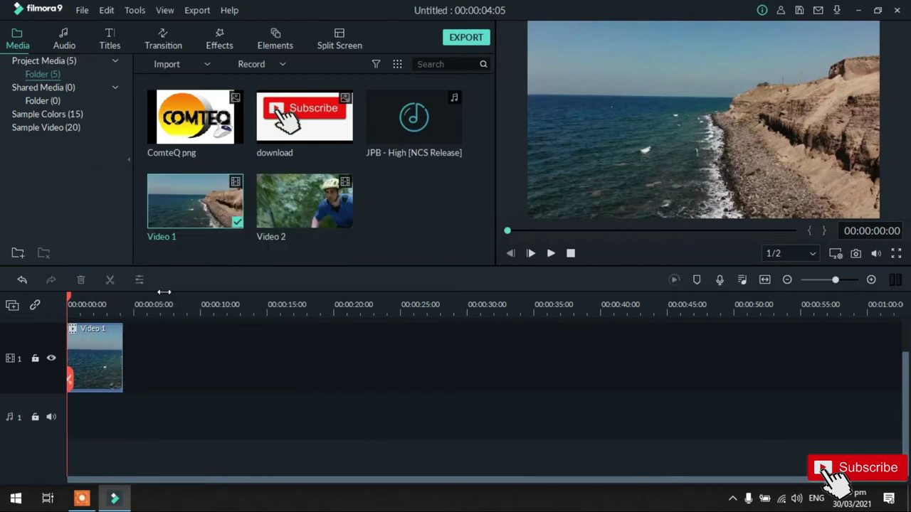
Step: Open the color settings of the Video 1 clip and bring up its White Balance adjustments
double_click(102, 350)
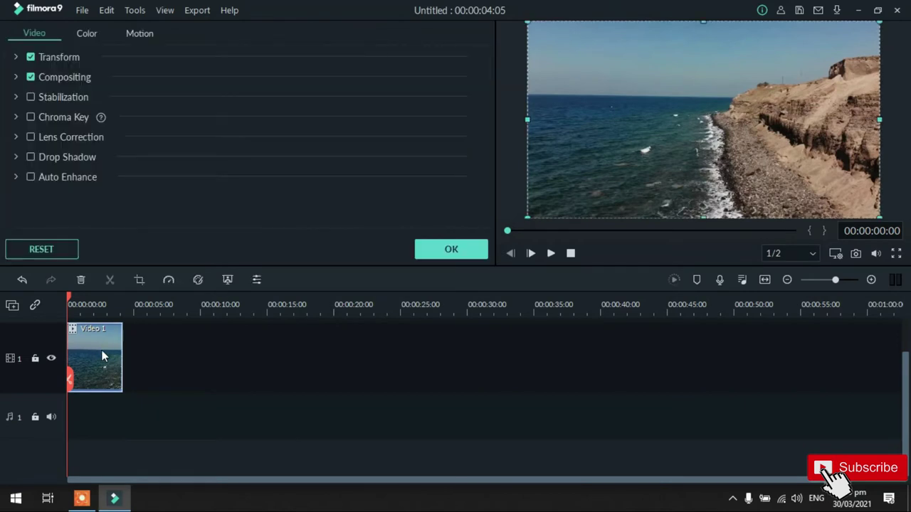
left_click(87, 33)
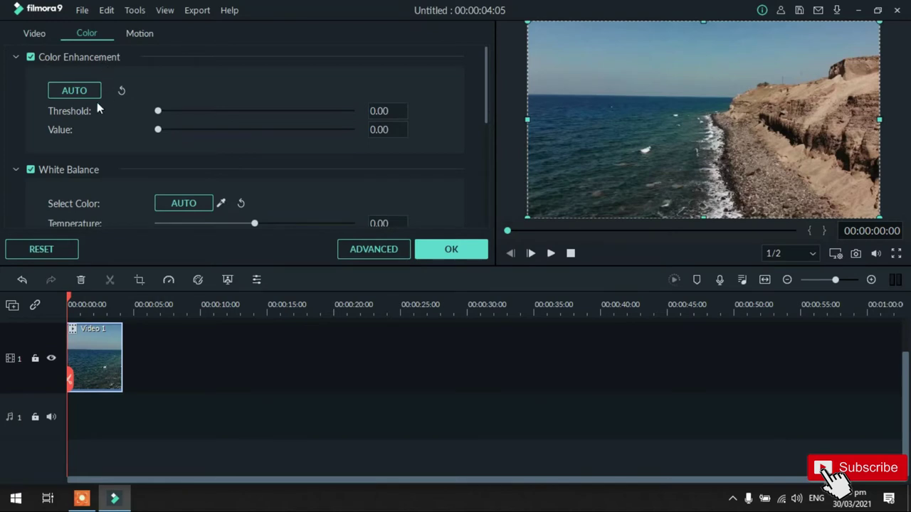
scroll(197, 187, "down", 3)
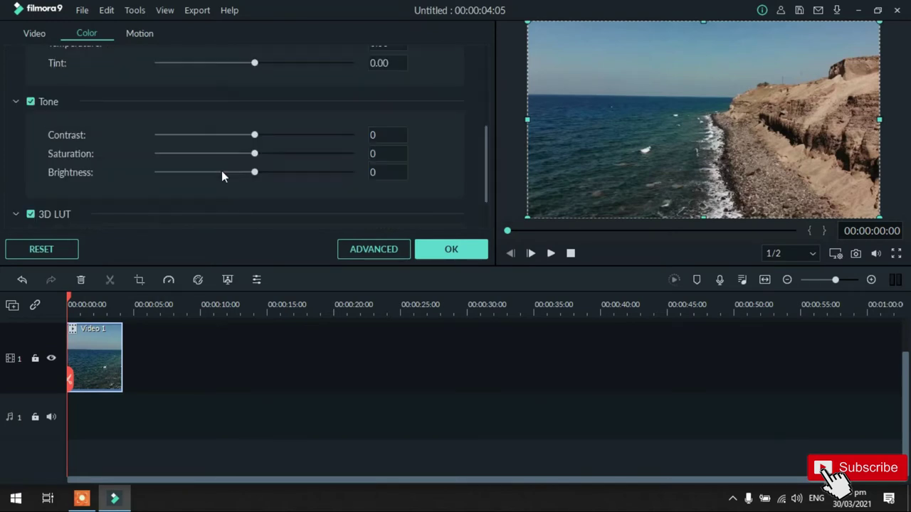
scroll(199, 160, "up", 3)
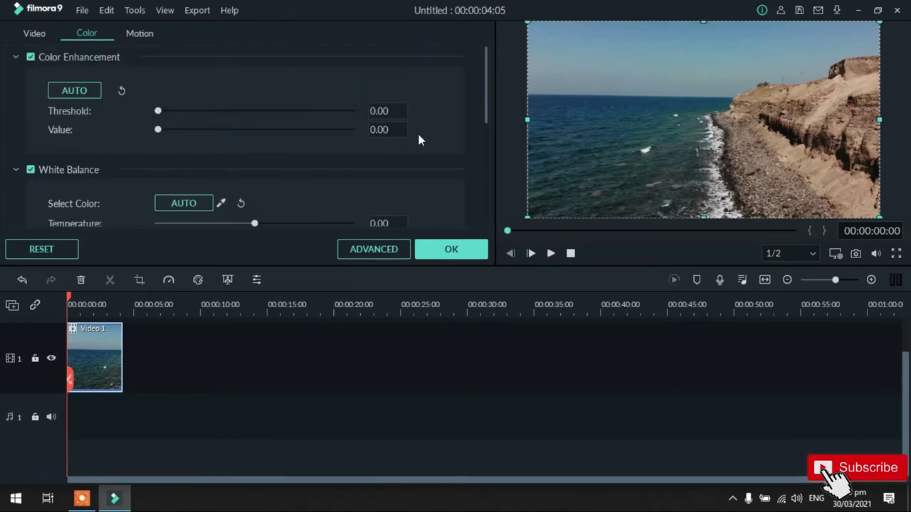
left_click_drag(487, 99, 481, 130)
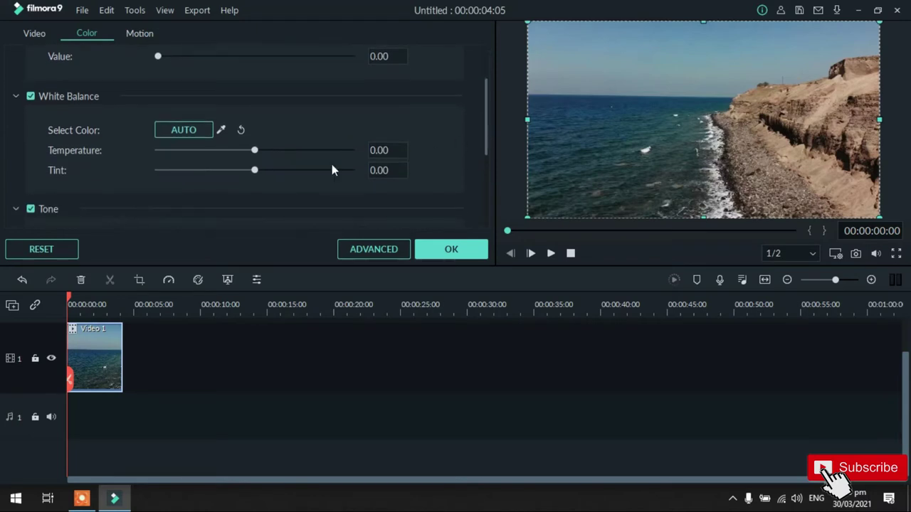
Step: Try automatic white balance on the Video 1 clip and reset the color settings
left_click(178, 134)
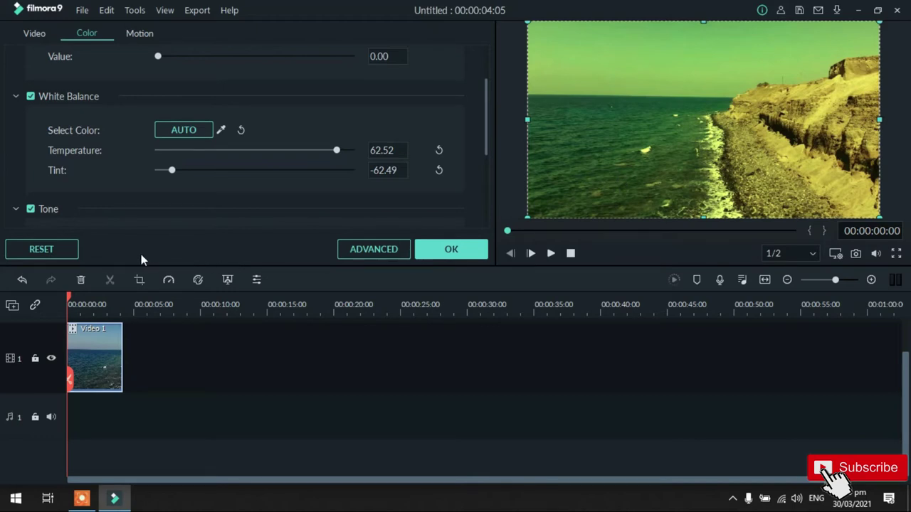
left_click(64, 260)
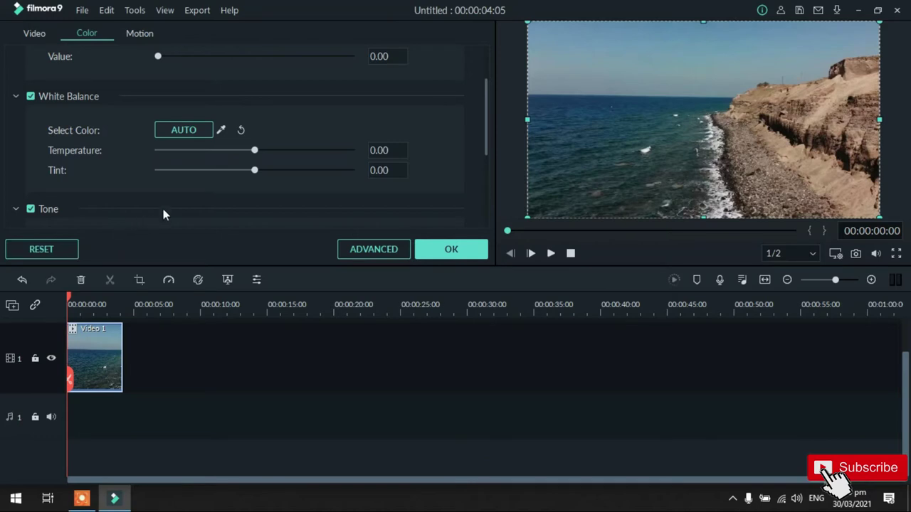
Step: Set Video 1's temperature to 8.60, tint to -0.09, contrast to -6, saturation to 44 and brightness to 16, and apply the color changes
left_click_drag(255, 154, 297, 152)
left_click_drag(487, 106, 488, 132)
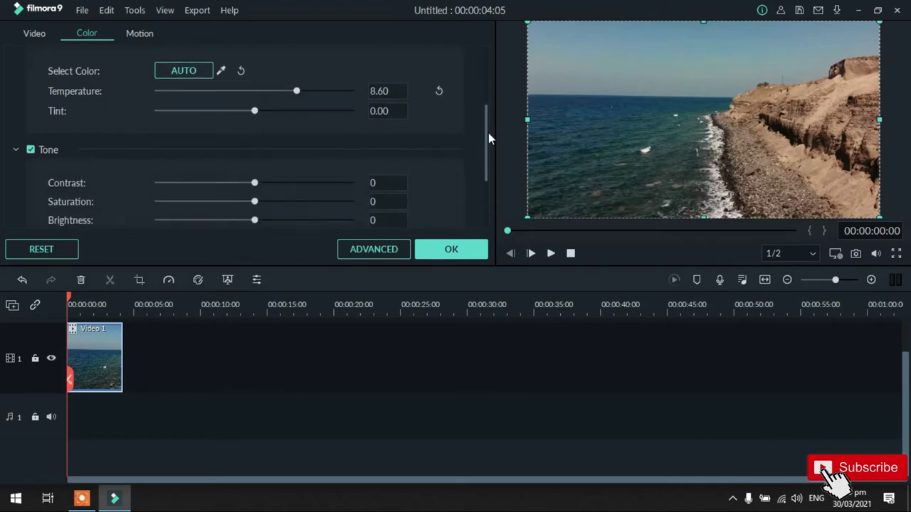
mouse_move(264, 114)
left_mouse_down()
mouse_move(290, 112)
mouse_move(189, 122)
mouse_move(248, 121)
left_mouse_up()
left_click_drag(255, 186, 270, 223)
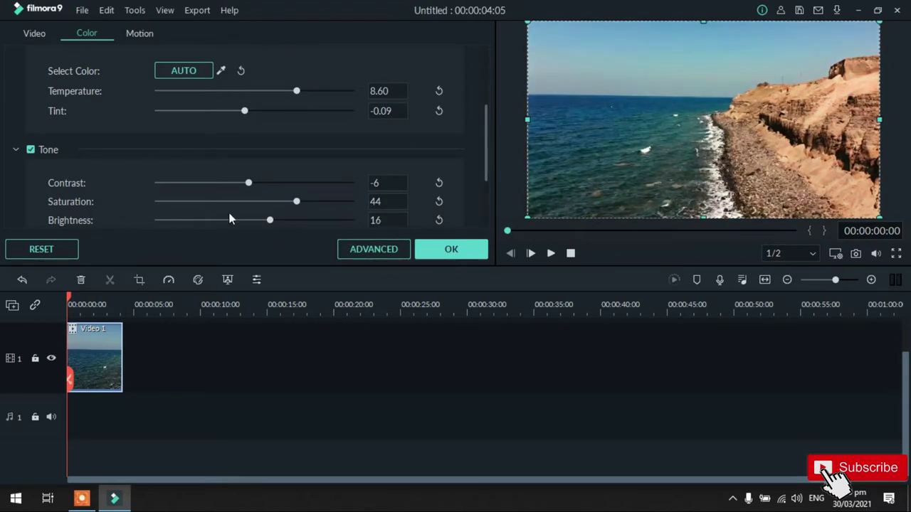
left_click(464, 254)
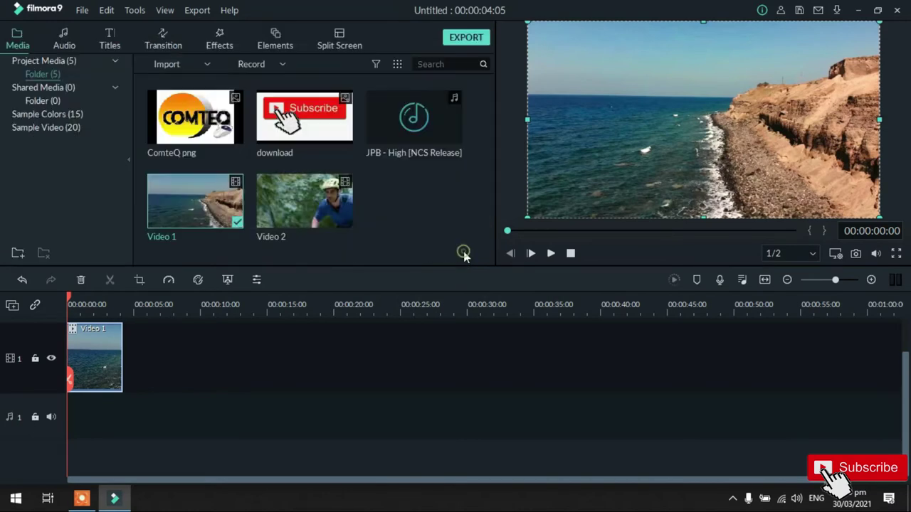
Step: Place the Video 2 clip directly after Video 1 on video track 1, and detach and delete its audio
mouse_move(344, 225)
left_click_drag(337, 201, 129, 351)
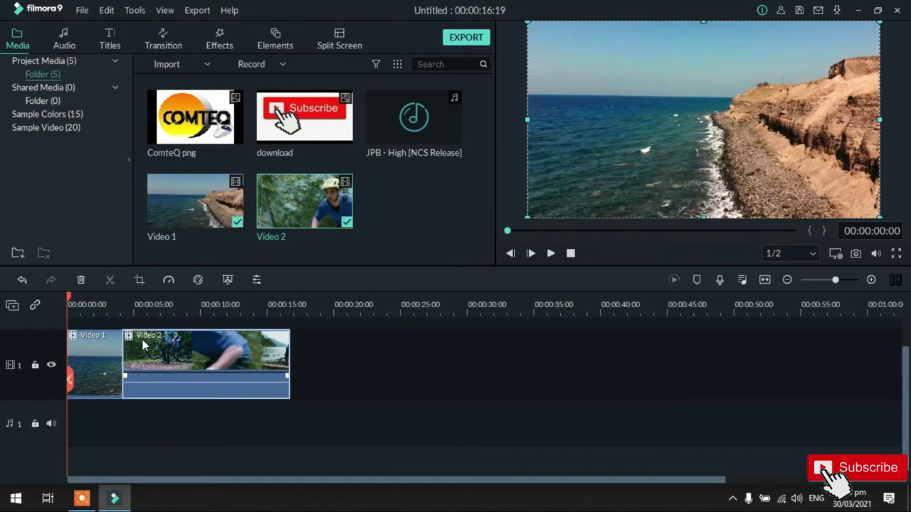
right_click(158, 393)
left_click(222, 279)
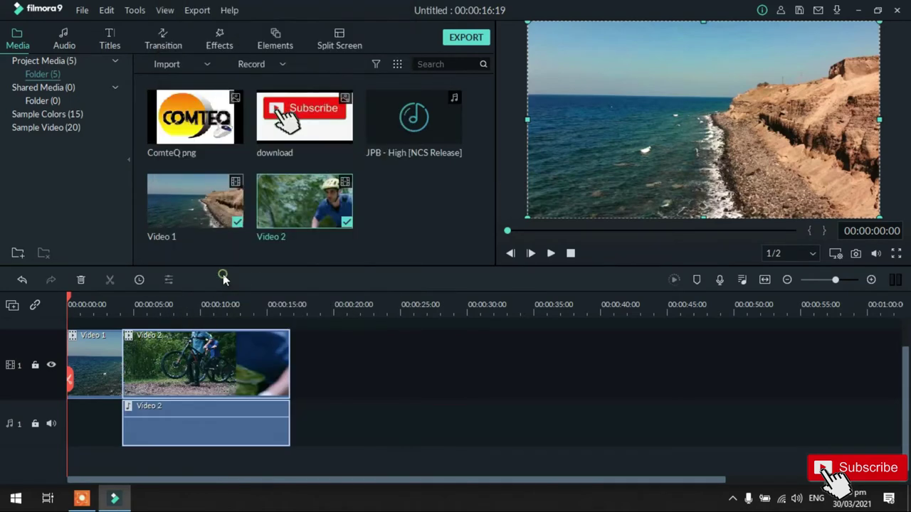
left_click(169, 432)
right_click(168, 430)
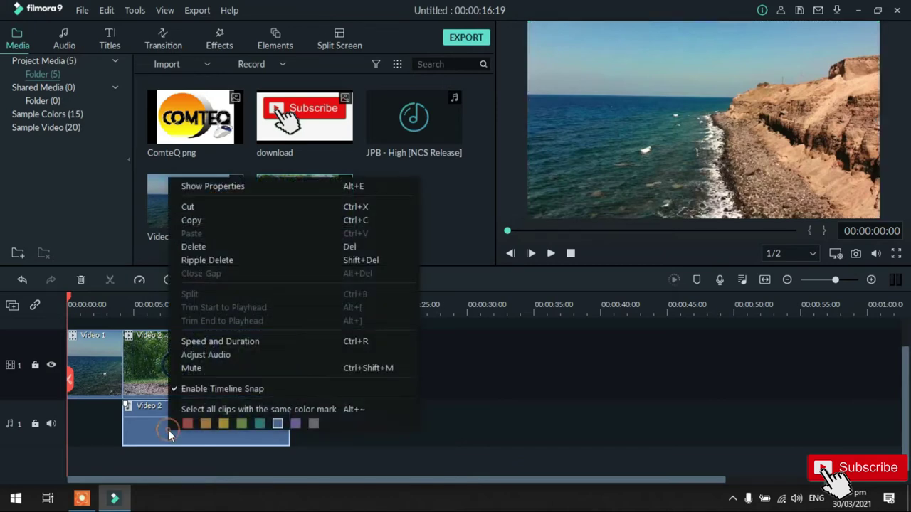
left_click(213, 248)
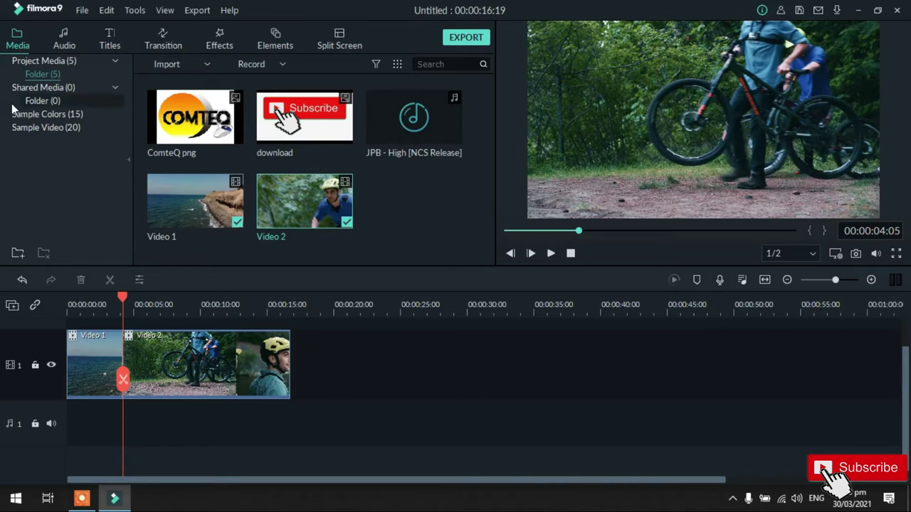
Step: Add the included music "Drift - Drift" from the audio library to the start of audio track 1
left_click(67, 46)
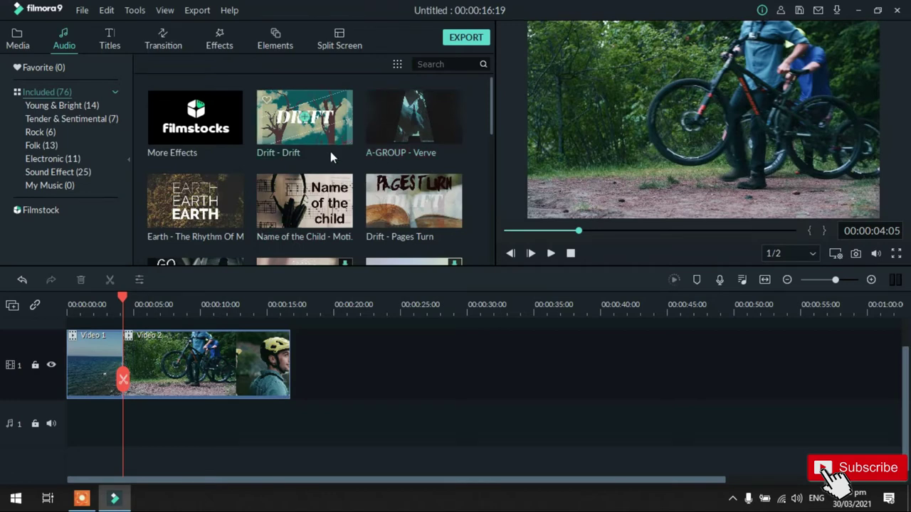
scroll(330, 156, "down", 10)
scroll(330, 154, "up", 5)
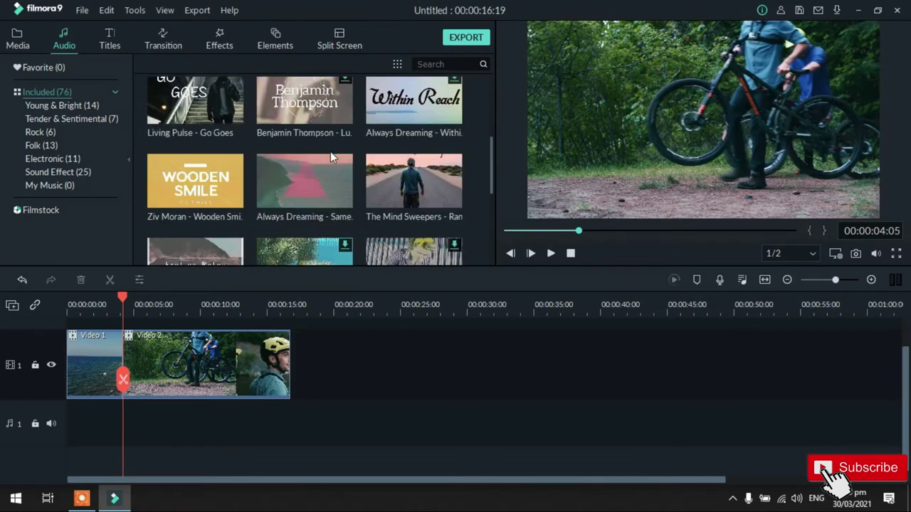
scroll(336, 156, "up", 5)
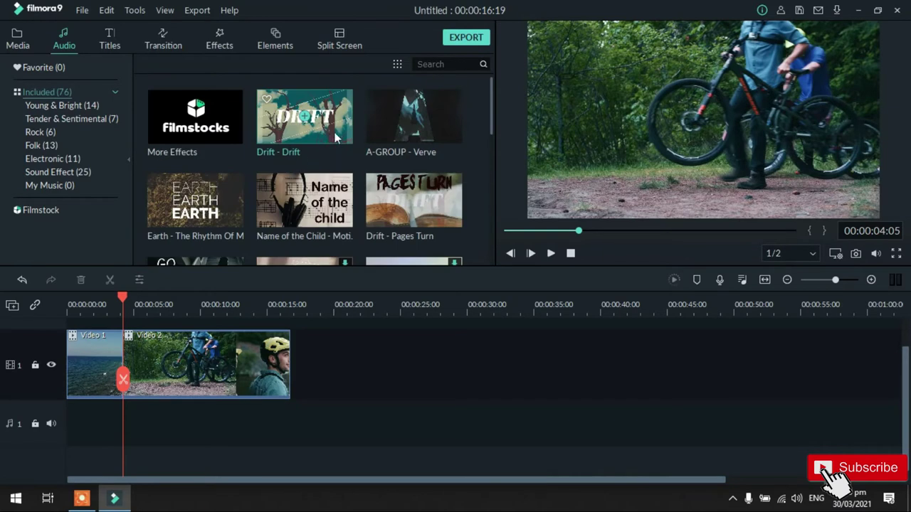
left_click_drag(336, 131, 80, 385)
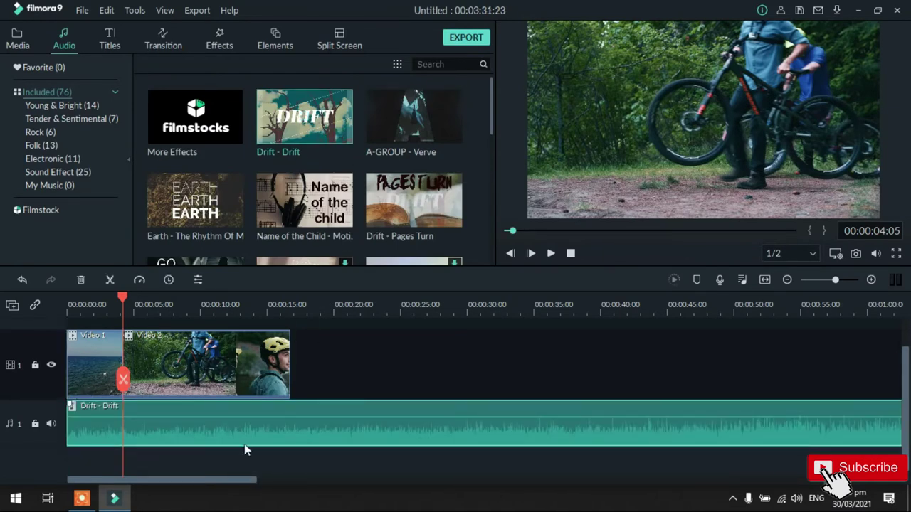
Step: Delete the "Drift - Drift" music clip from audio track 1
right_click(208, 431)
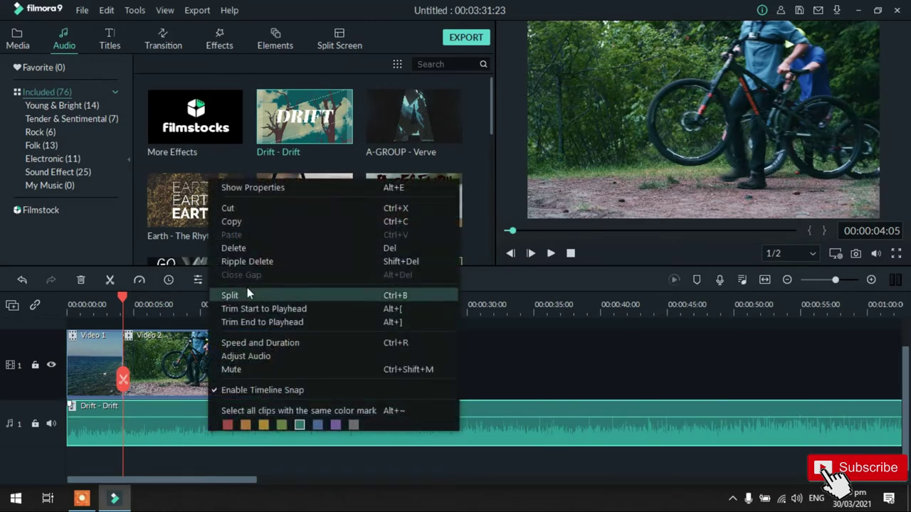
left_click(275, 244)
Step: Try the included music "Living Pulse - The Chapman Run" at the start of audio track 1 and delete it
scroll(363, 195, "down", 3)
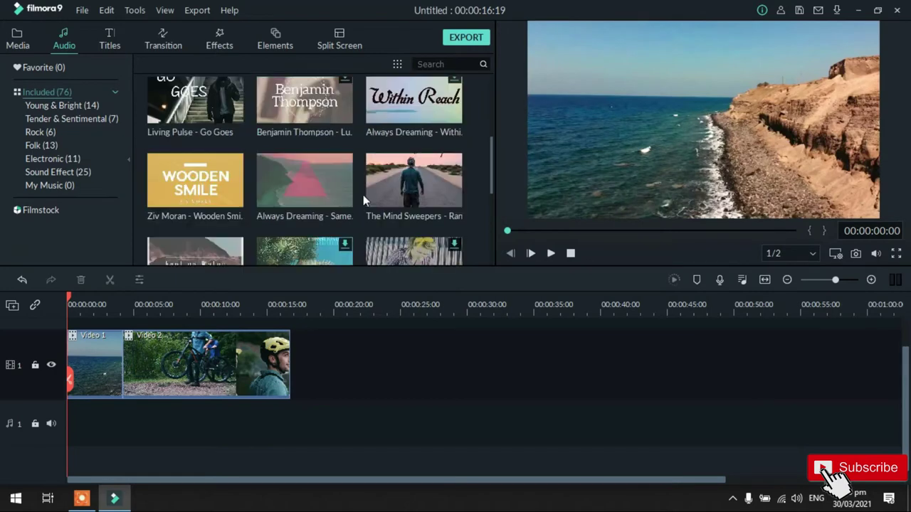
scroll(381, 192, "down", 3)
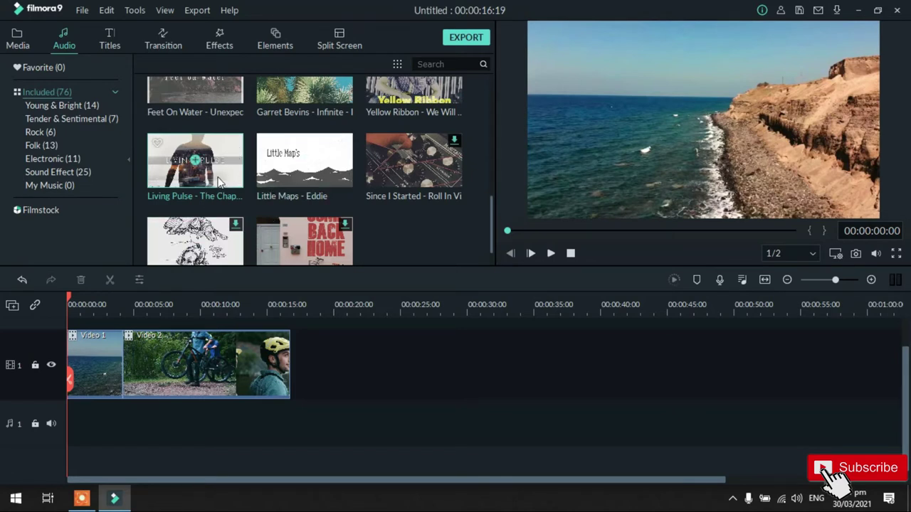
left_click_drag(228, 147, 58, 381)
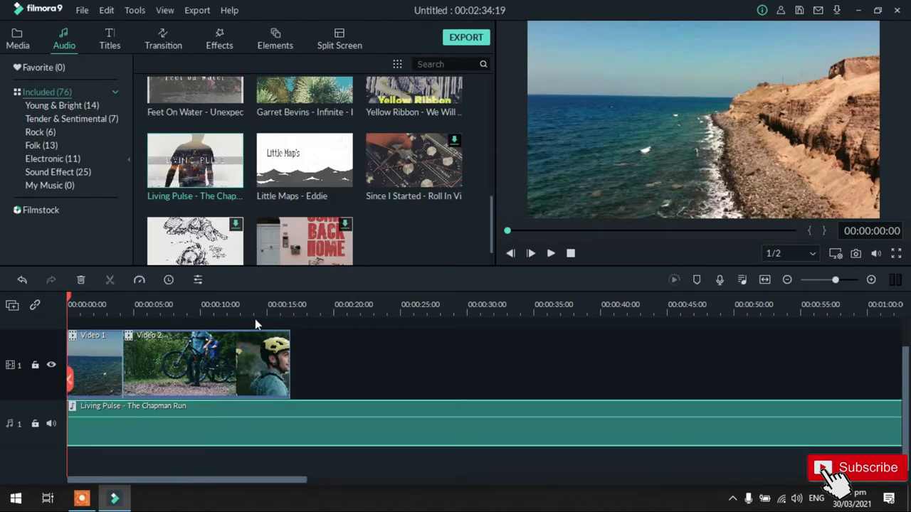
right_click(143, 427)
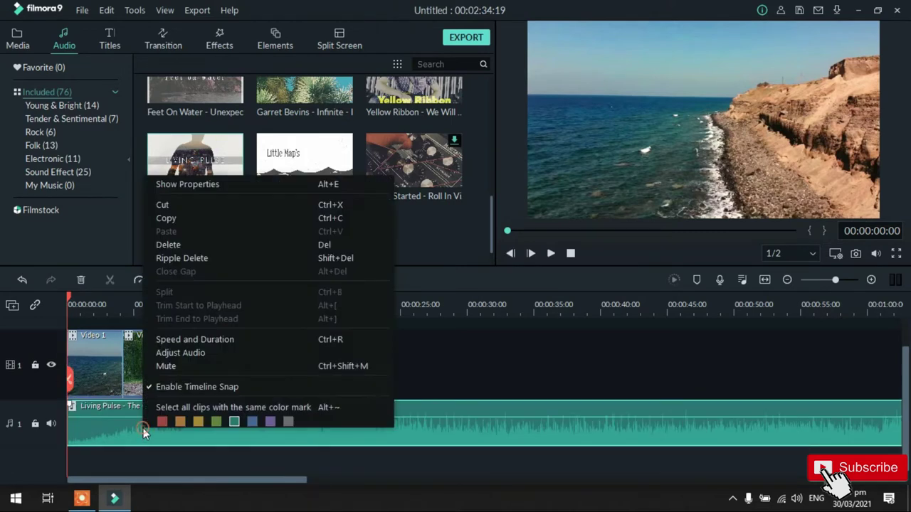
left_click(190, 246)
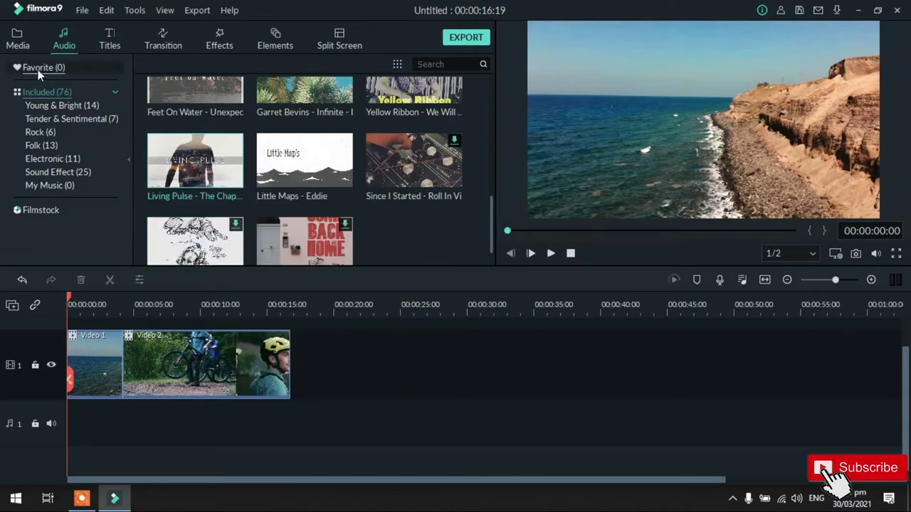
Step: Add the imported song "JPB - High [NCS Release]" to the start of audio track 1 and play the result past the end of Video 2
left_click(18, 40)
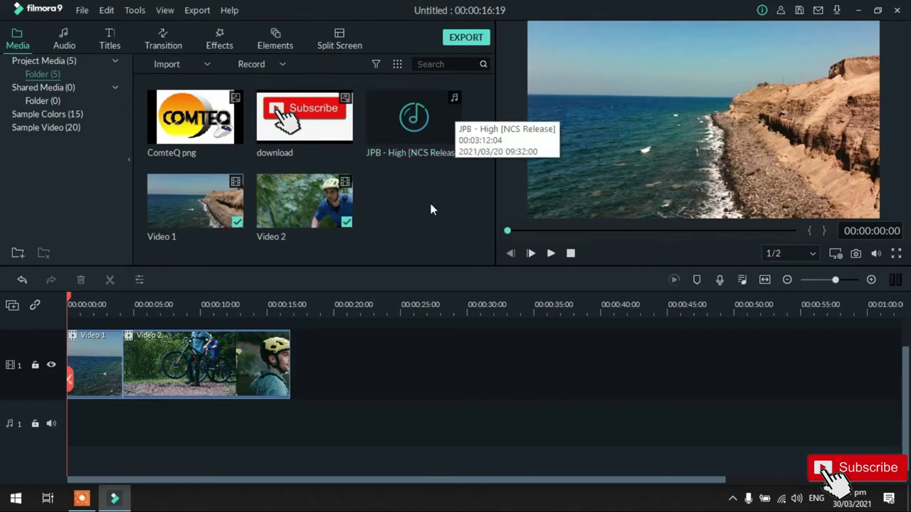
left_click_drag(449, 126, 82, 364)
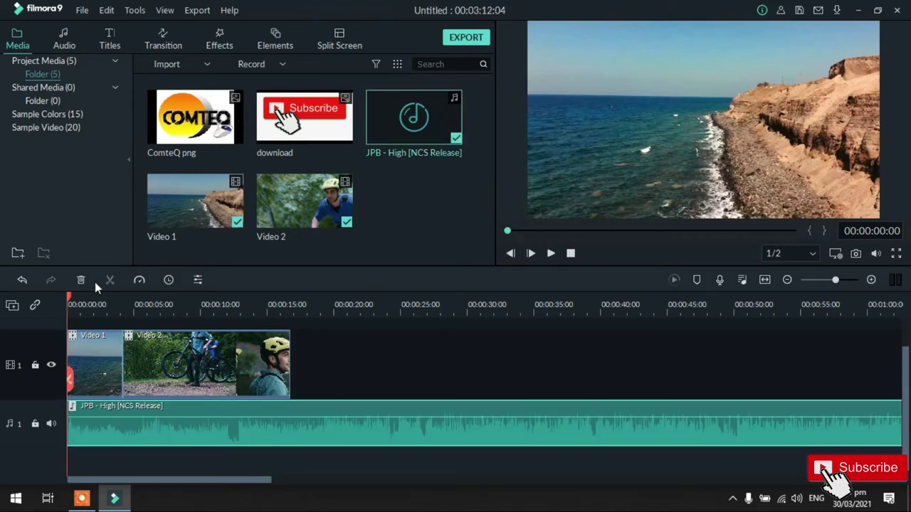
left_click(550, 254)
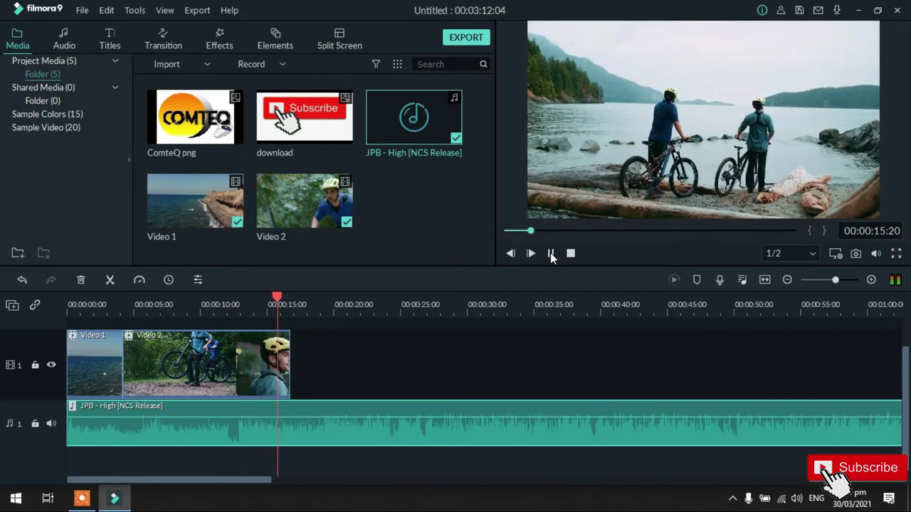
left_click(551, 254)
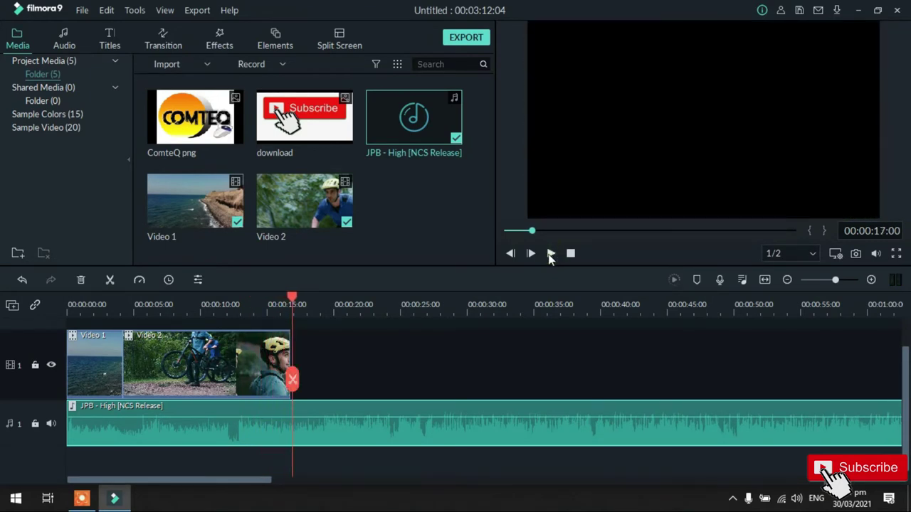
Step: Split the "JPB - High" music where Video 2 ends and delete the remaining part after the cut
left_click(293, 299)
left_click_drag(296, 375, 292, 420)
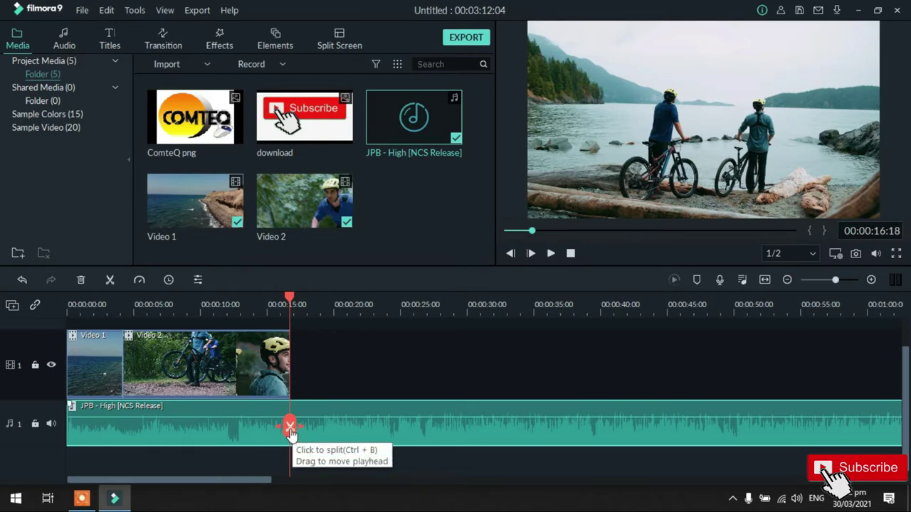
left_click(290, 429)
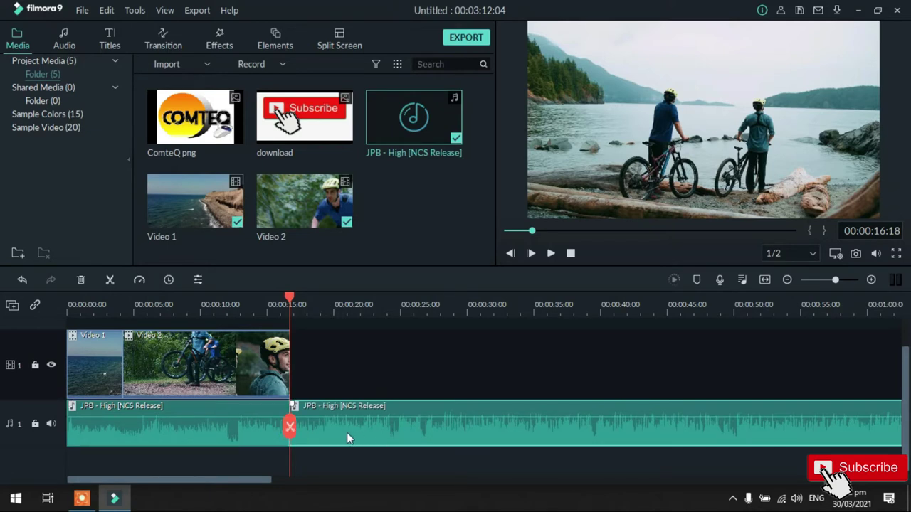
left_click_drag(346, 433, 390, 433)
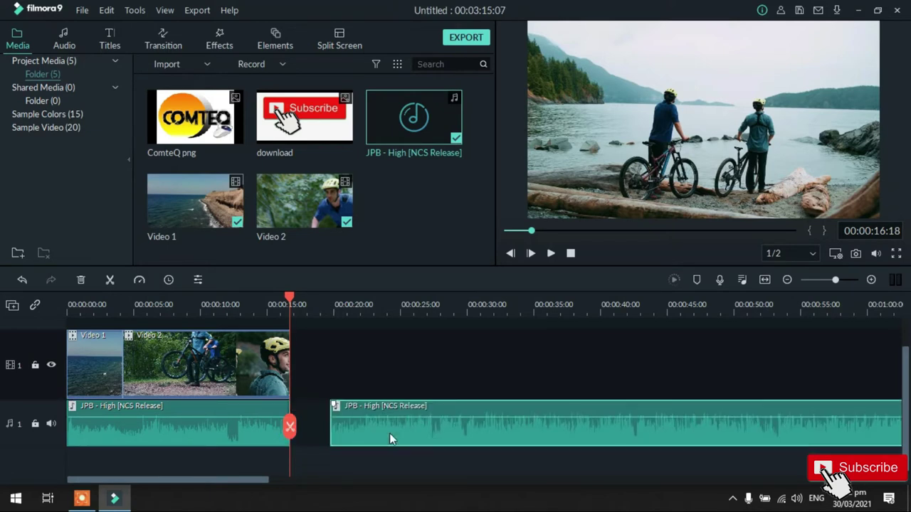
right_click(466, 436)
left_click(491, 249)
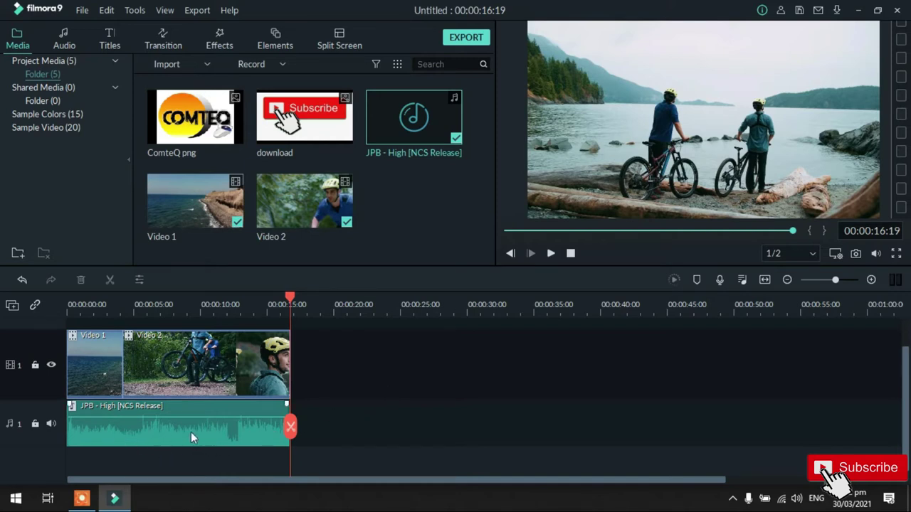
Step: Give the "JPB - High" music a short fade-in and a slightly longer fade-out, preview the result and apply the audio settings
double_click(155, 441)
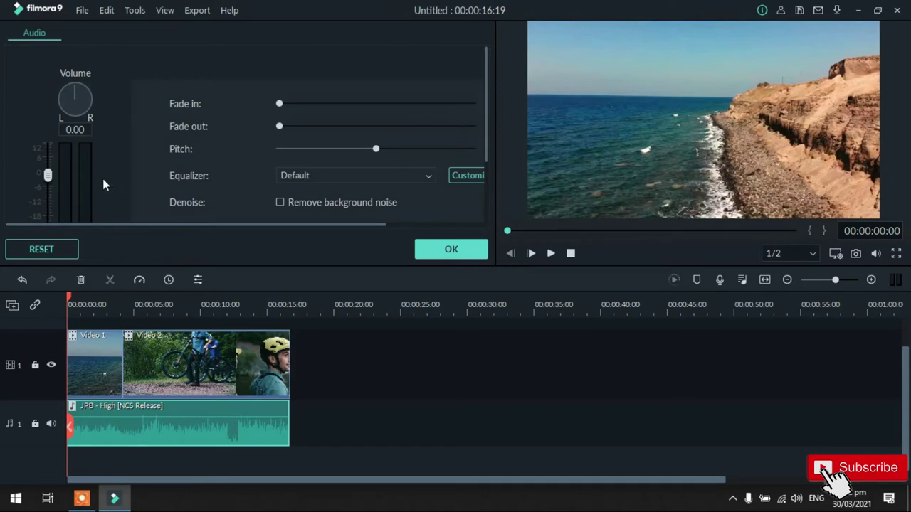
left_click_drag(48, 180, 46, 191)
double_click(46, 190)
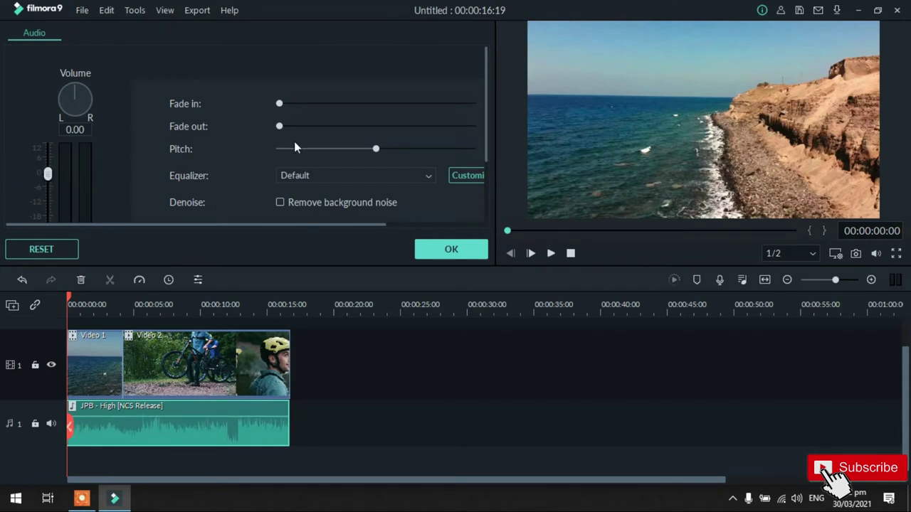
left_click_drag(280, 104, 290, 104)
left_click_drag(279, 127, 297, 134)
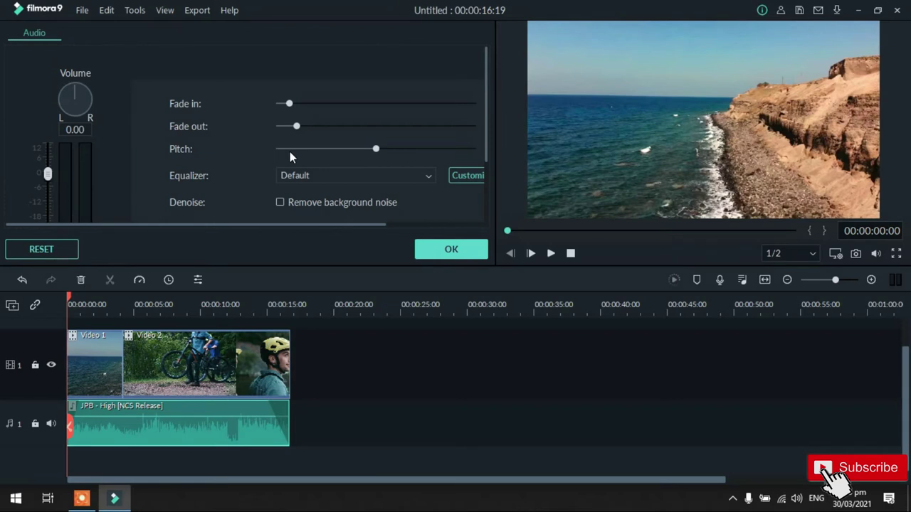
left_click(550, 254)
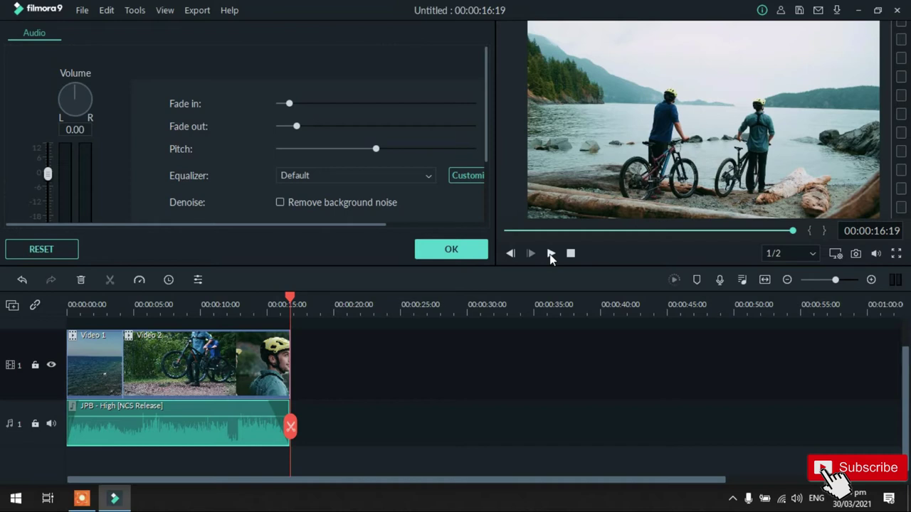
left_click(473, 250)
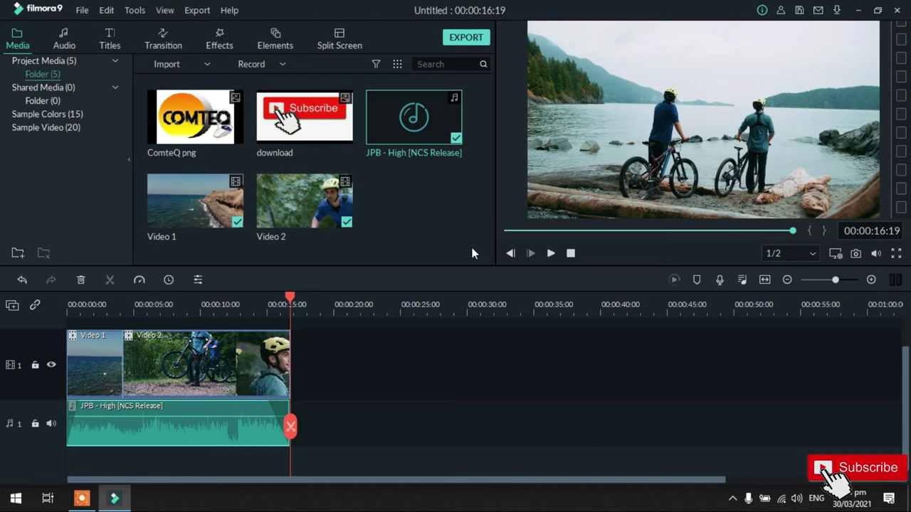
Step: Add the "Subtitle 6" title from the Subtitles category to the start of video track 2, above Video 1
left_click(112, 47)
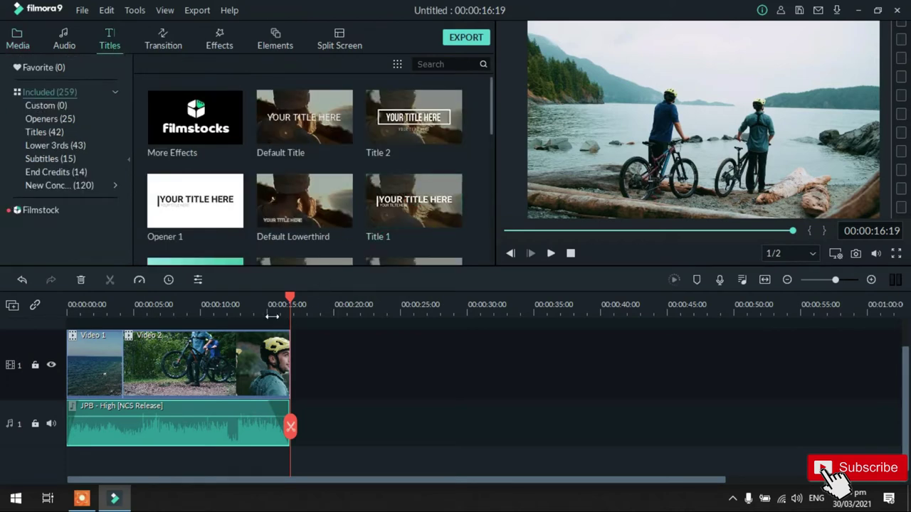
scroll(504, 403, "up", 1)
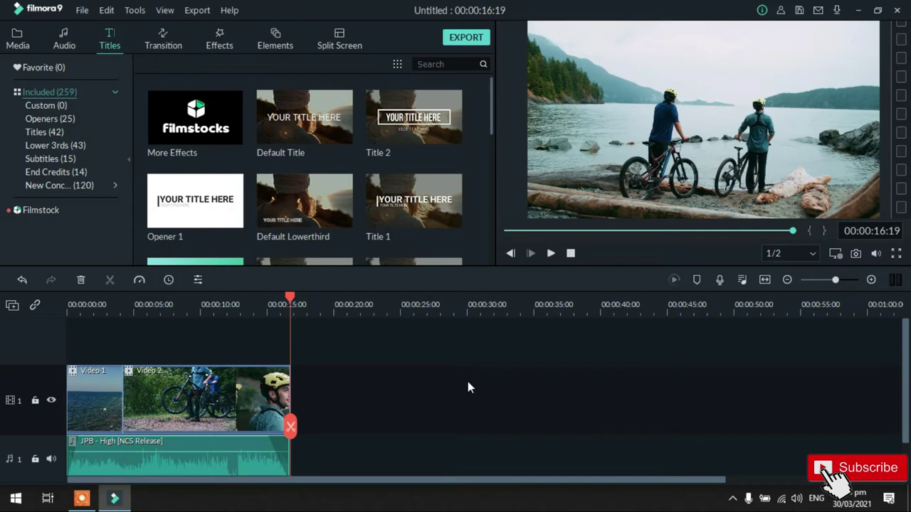
left_click(64, 159)
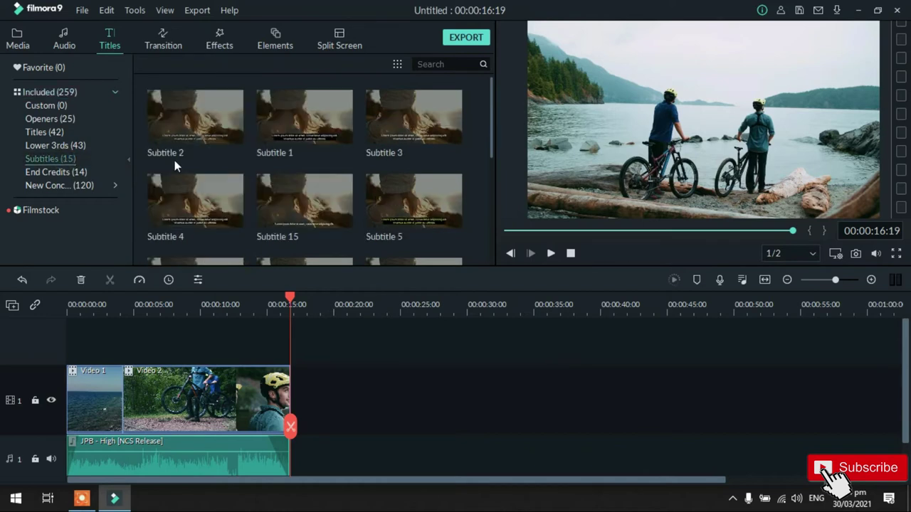
scroll(377, 153, "down", 3)
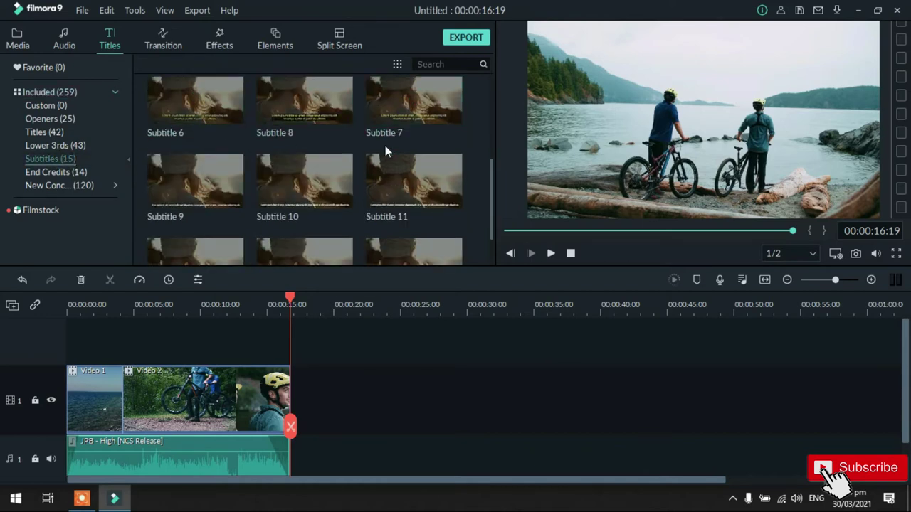
left_click_drag(491, 191, 487, 166)
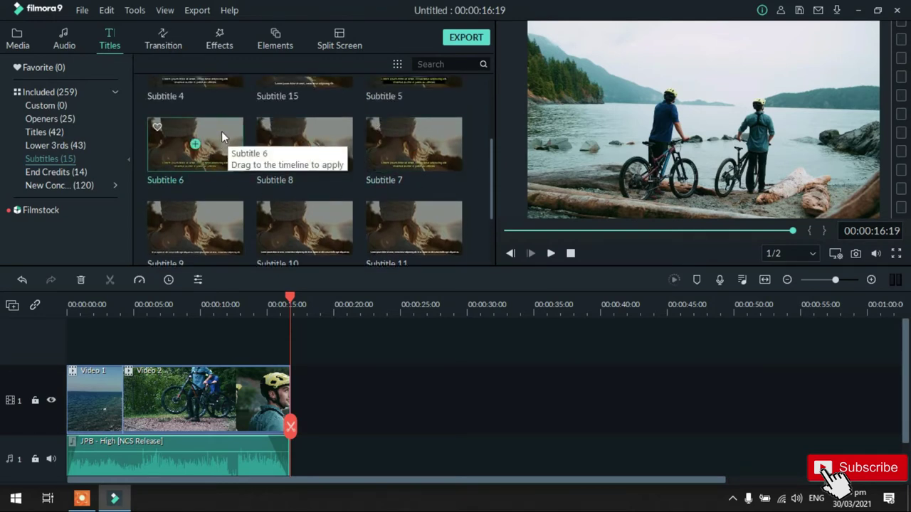
left_click_drag(223, 128, 54, 332)
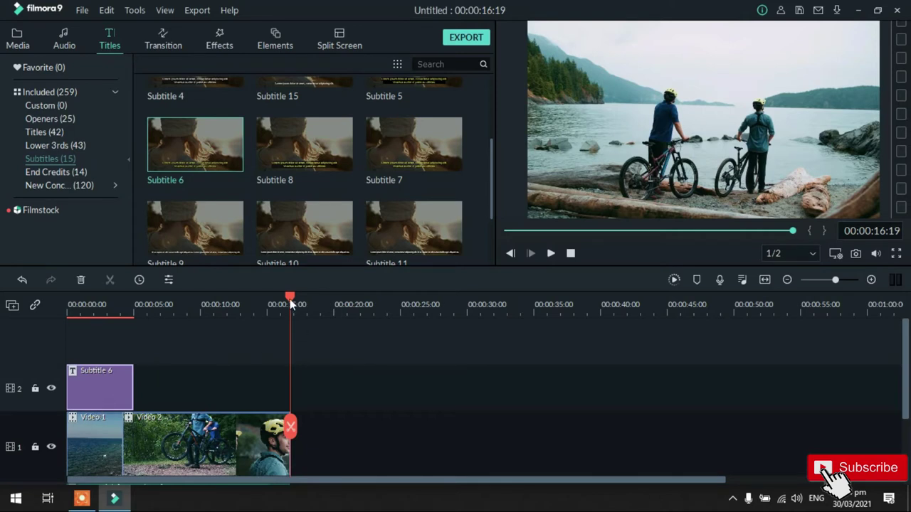
Step: Show the subtitle in the preview and replace its lower text line with "How i edit my video"
left_click_drag(289, 296, 83, 327)
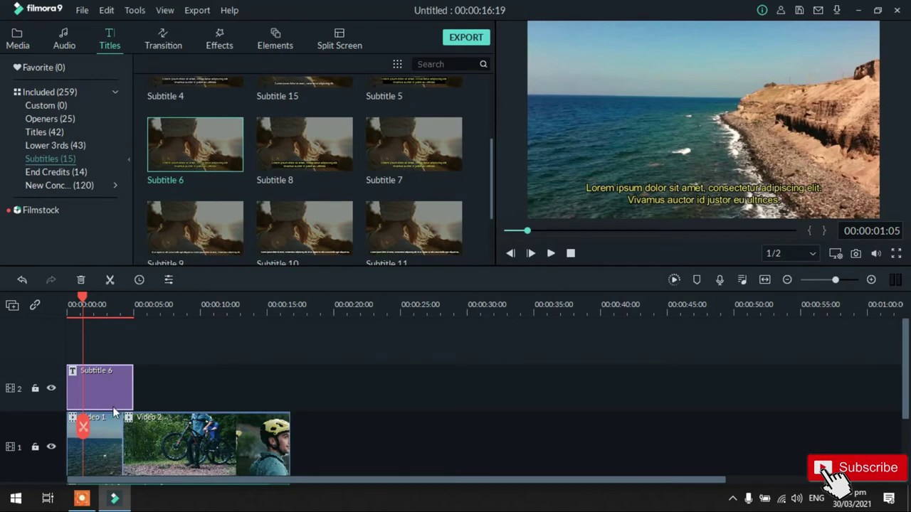
double_click(99, 392)
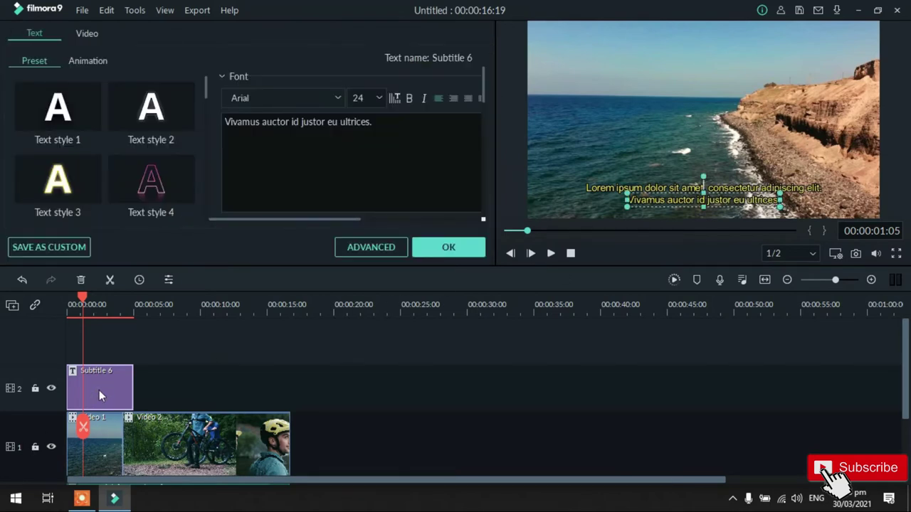
left_click(430, 144)
key("ctrl+a")
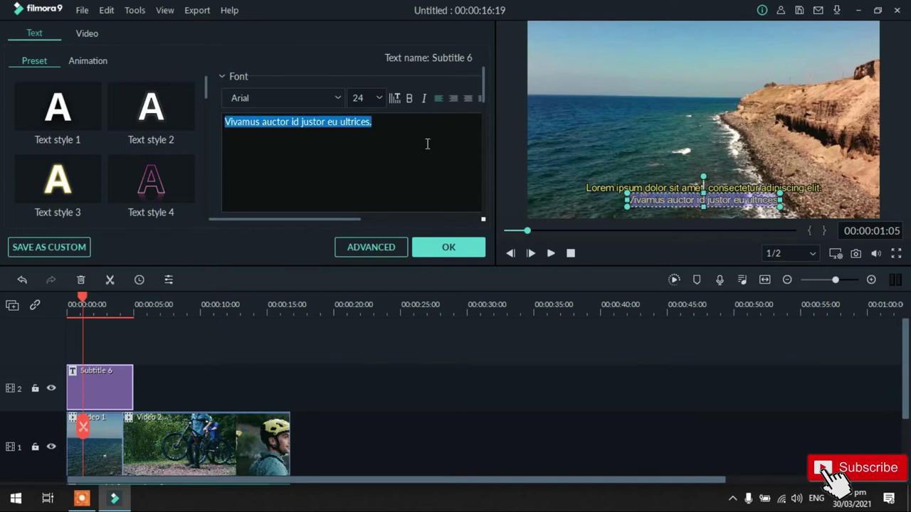
key("BackSpace")
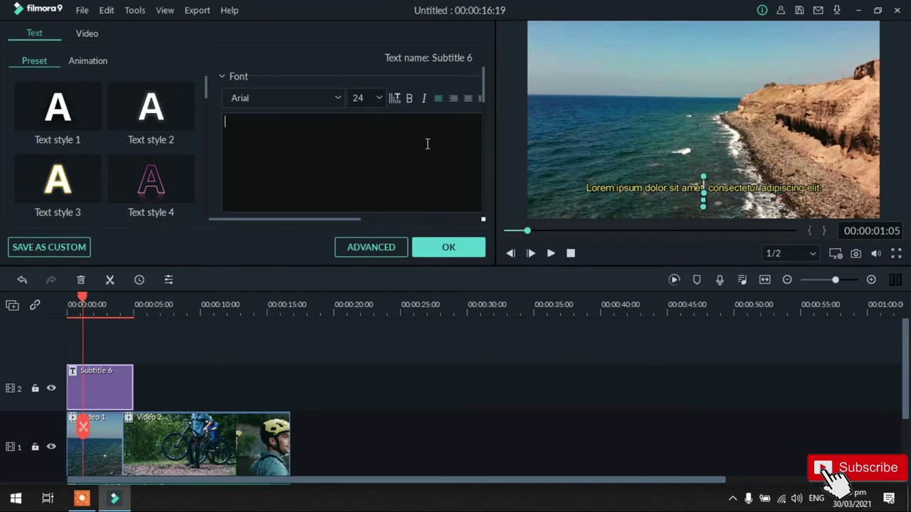
type("How i edi")
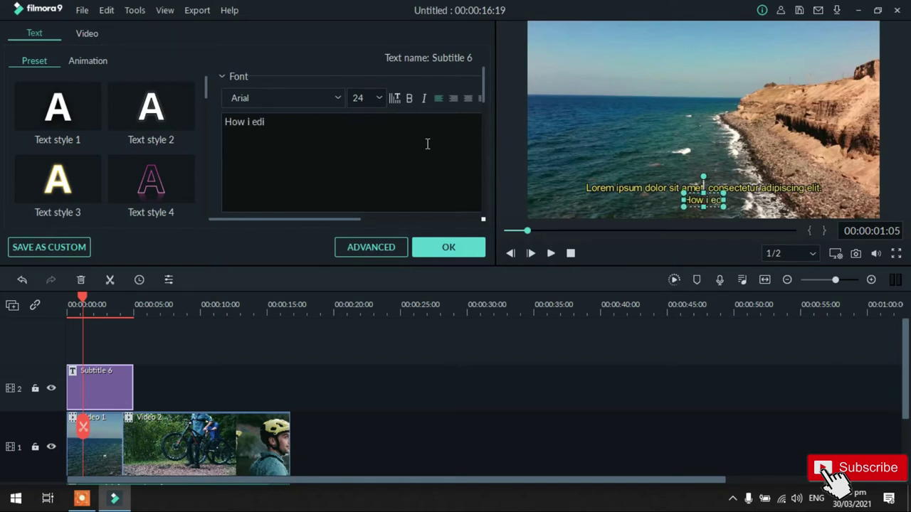
type("t my video")
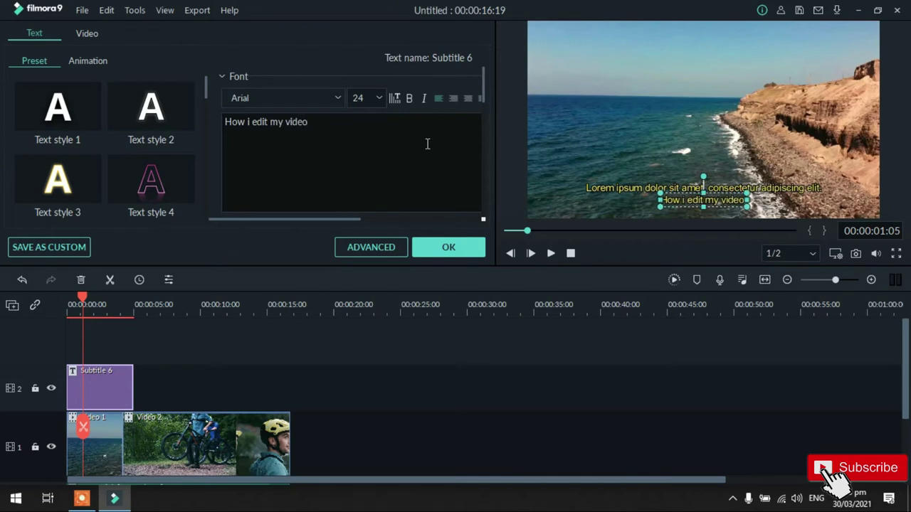
Step: Clear the "Lorem ipsum" placeholder text from the subtitle's upper line
left_click(795, 190)
left_click(470, 134)
key("ctrl+a")
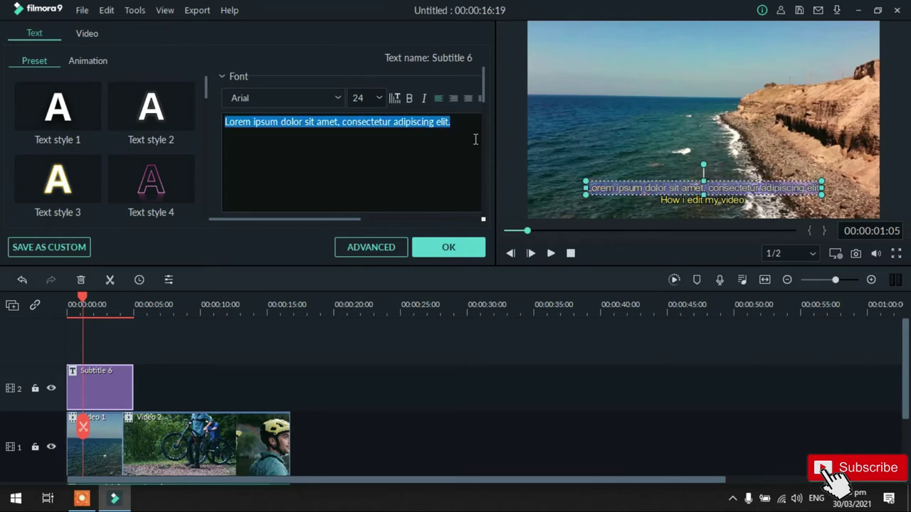
key("BackSpace")
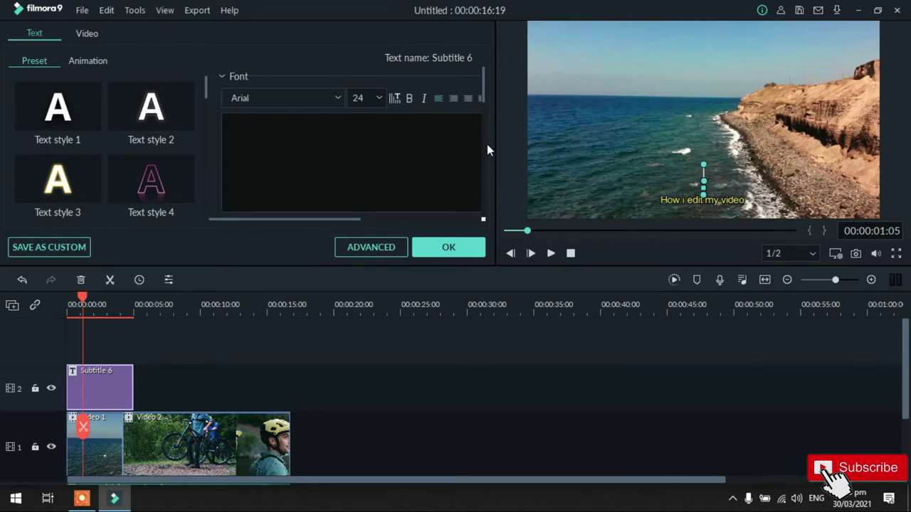
Step: Set the font of the "How i edit my video" subtitle line to Algerian
left_click(735, 200)
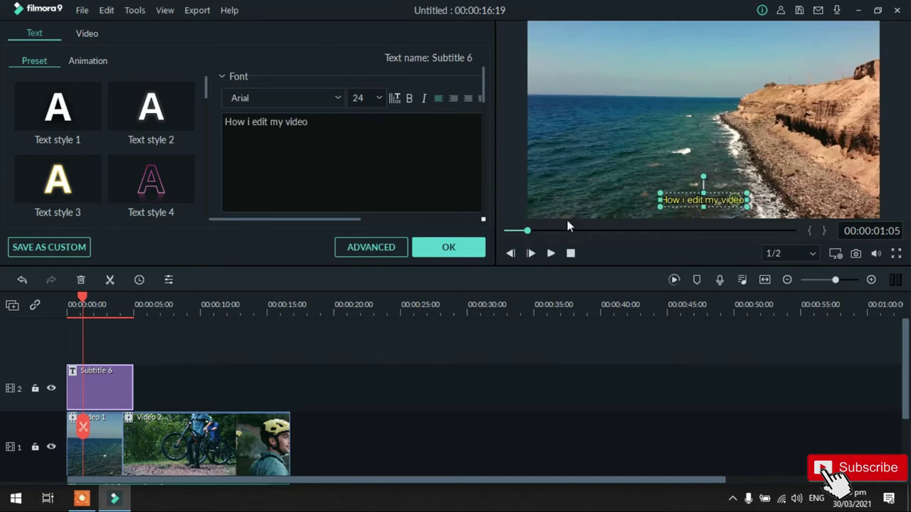
left_click(341, 98)
left_click(421, 244)
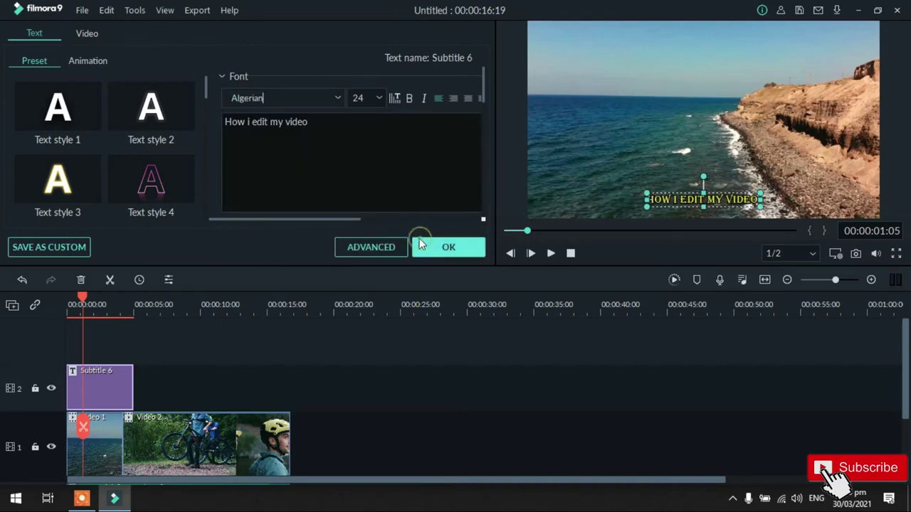
Step: Set the "How i edit my video" subtitle line to Arial at font size 24 and apply the text changes
left_click(339, 97)
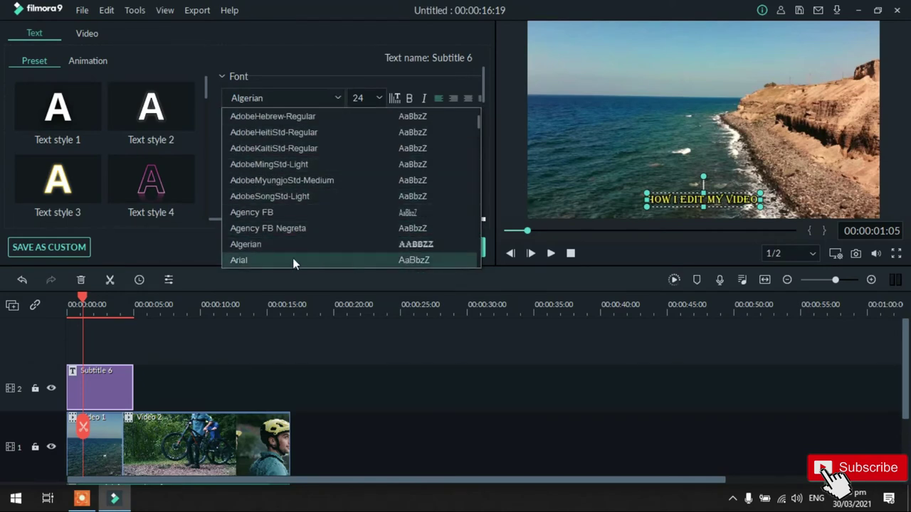
left_click(333, 260)
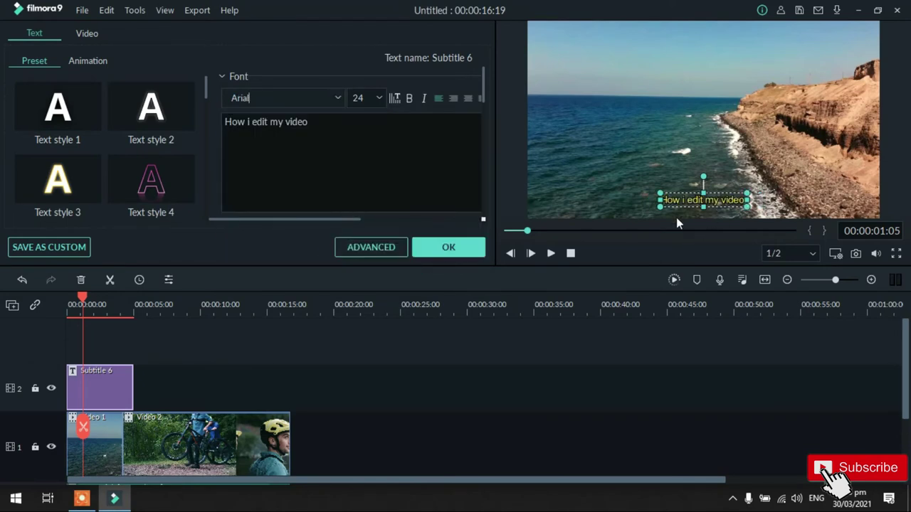
left_click(379, 98)
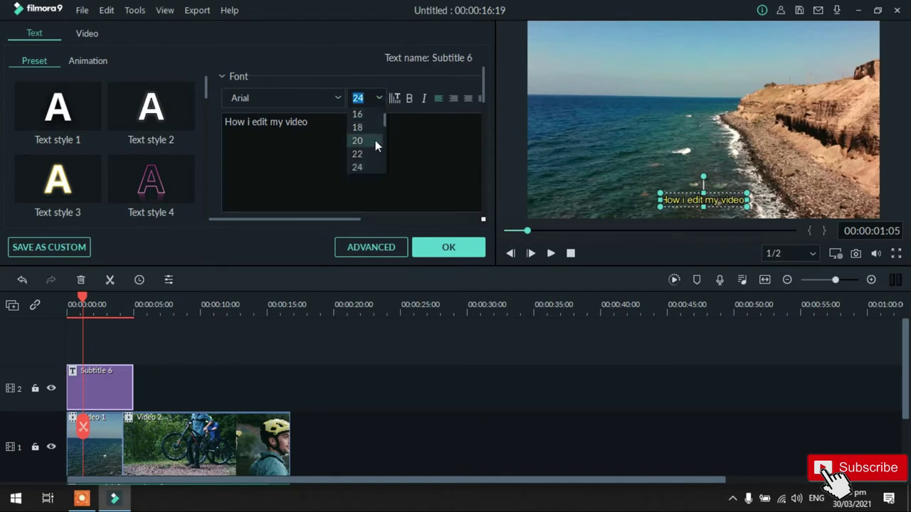
left_click(376, 147)
left_click(379, 99)
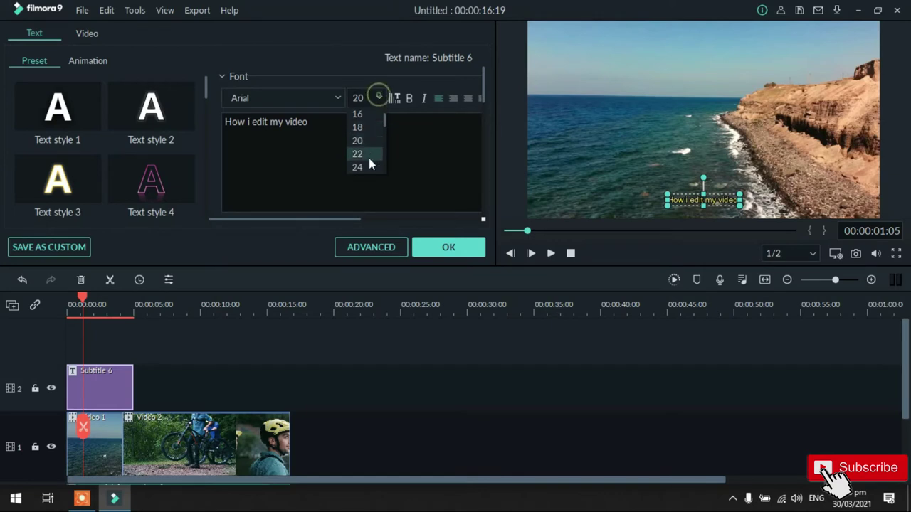
left_click(368, 165)
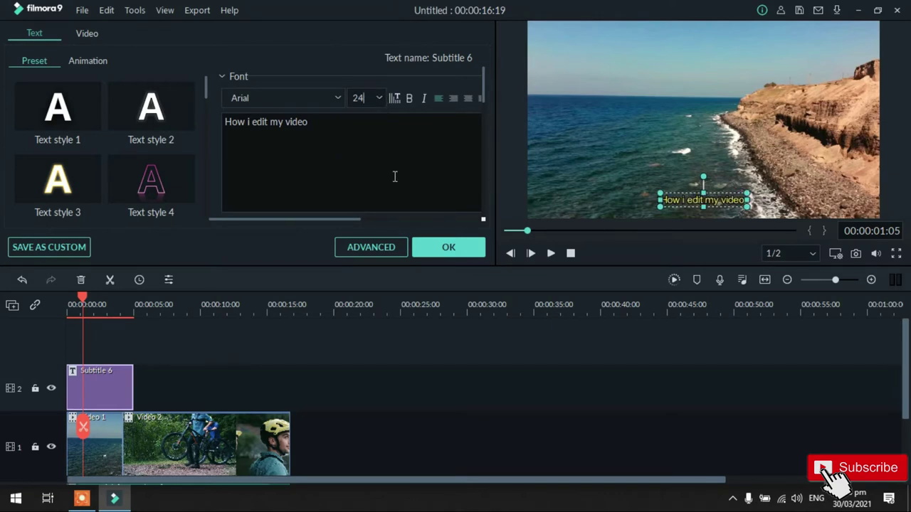
left_click(475, 247)
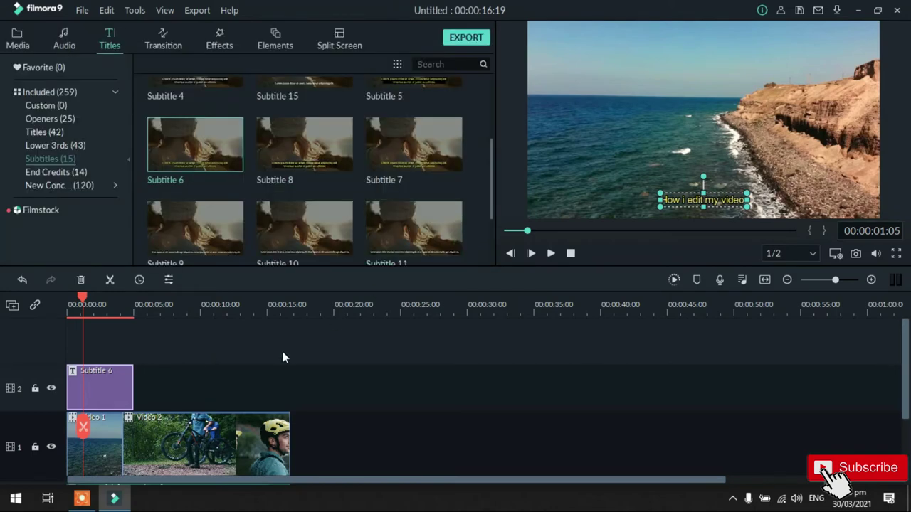
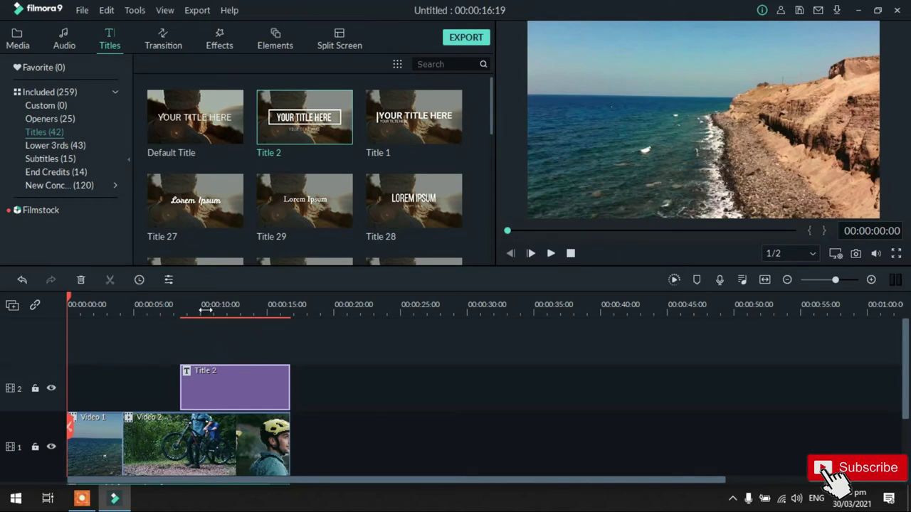
Step: Replace the main line of the Title 2 clip on video track 2 with "BASIC VIDEO EDITING"
scroll(204, 309, "up", 4)
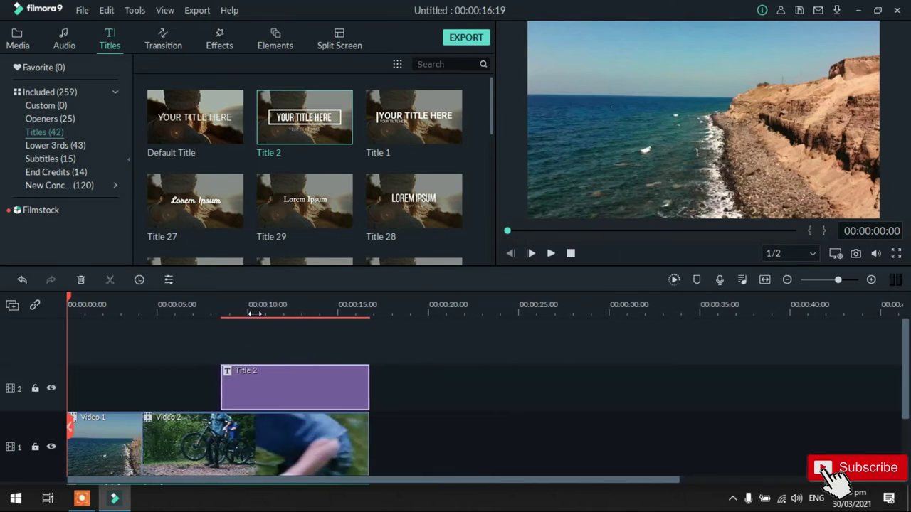
scroll(255, 314, "up", 1)
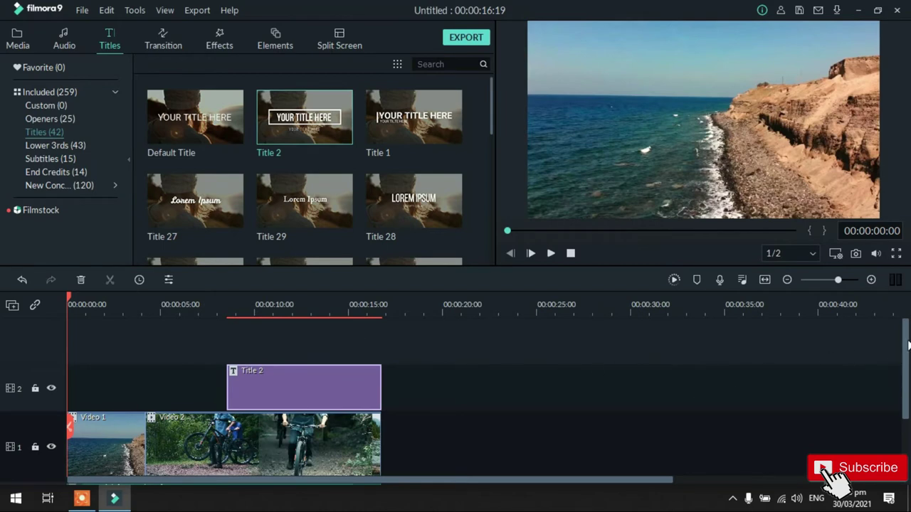
scroll(907, 344, "down", 2)
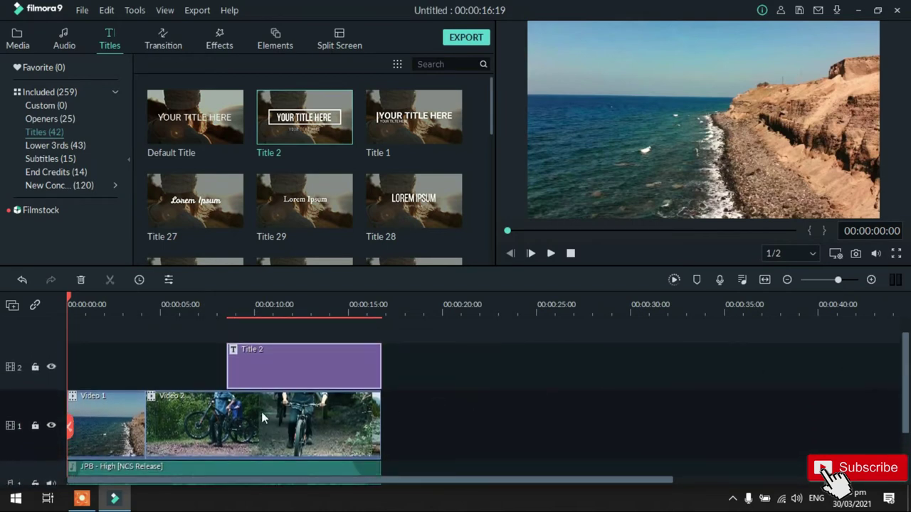
double_click(288, 377)
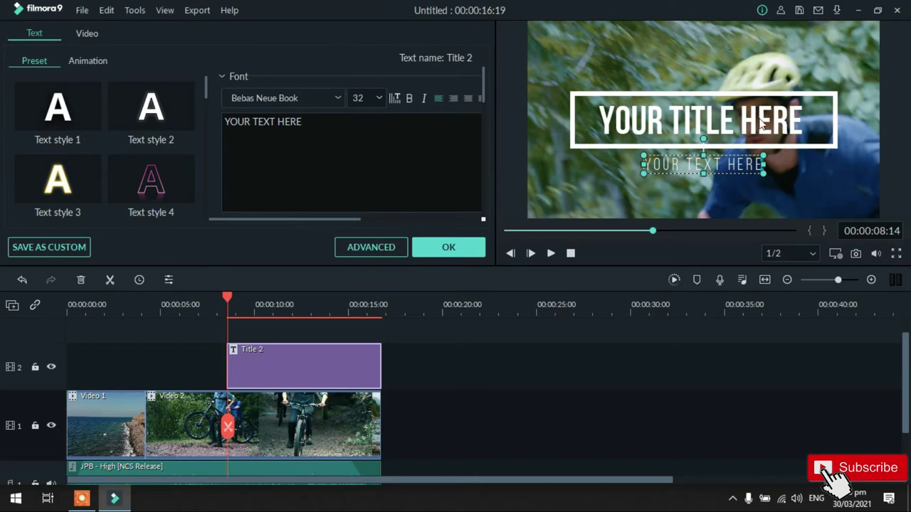
left_click(795, 129)
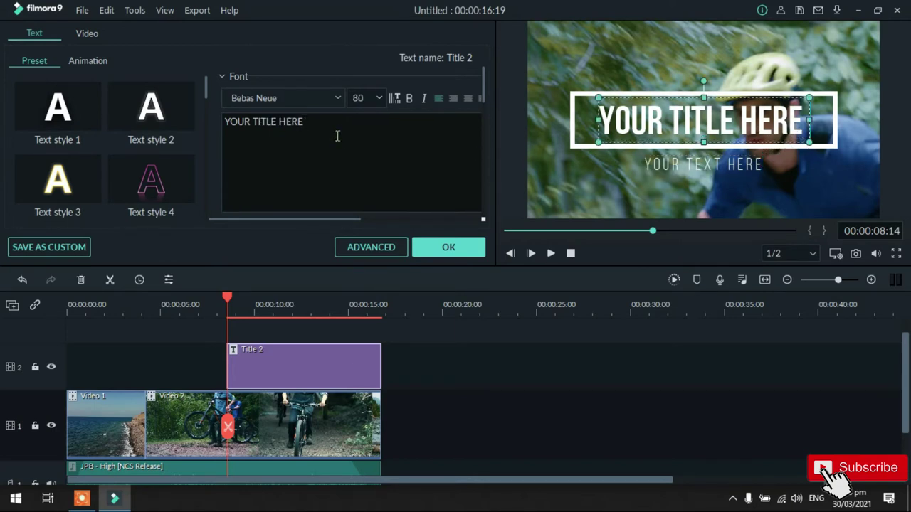
key("ctrl+a")
key("BackSpace")
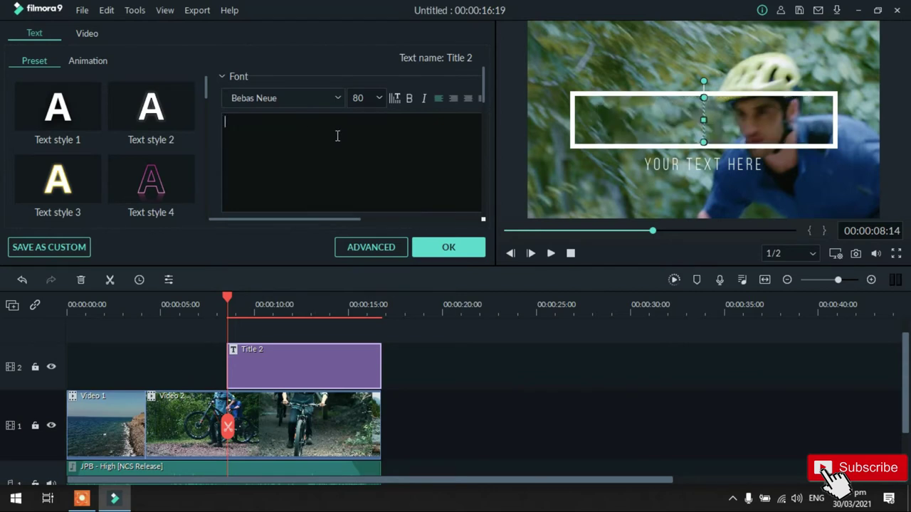
type("BASIC ")
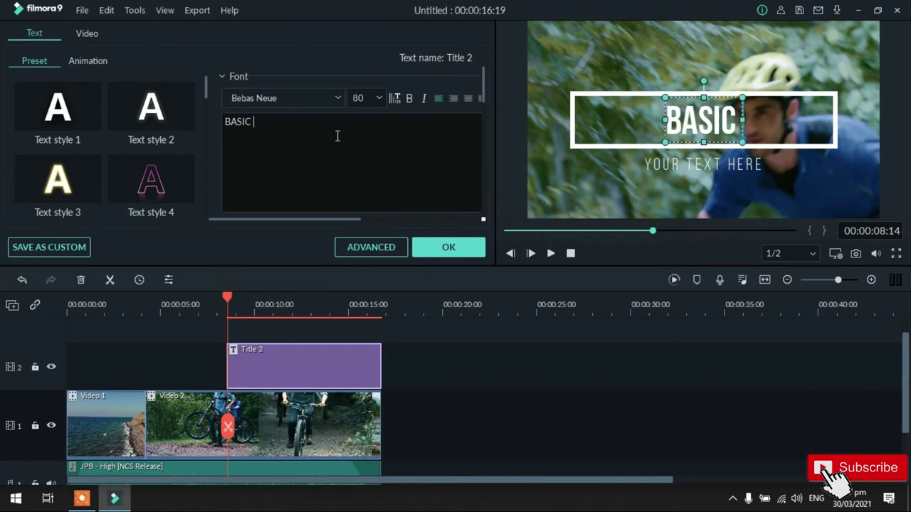
type("VIDEO ")
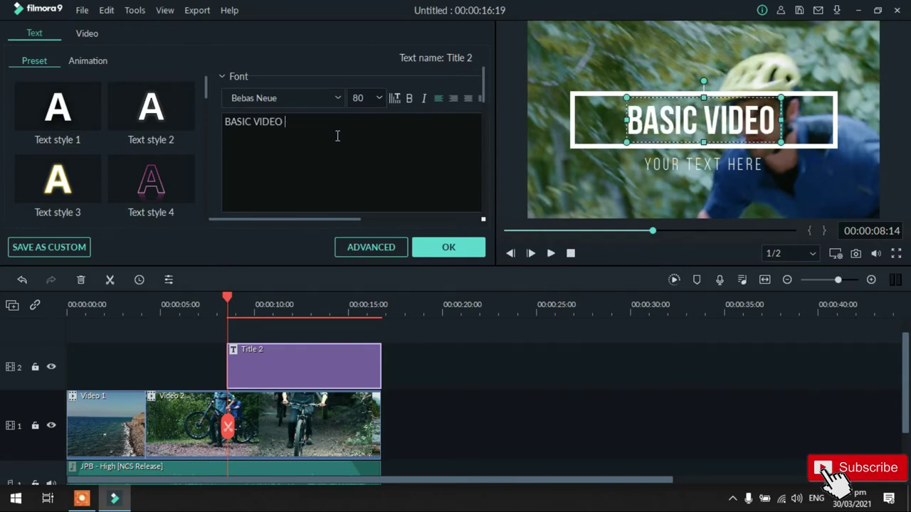
type("EDITING")
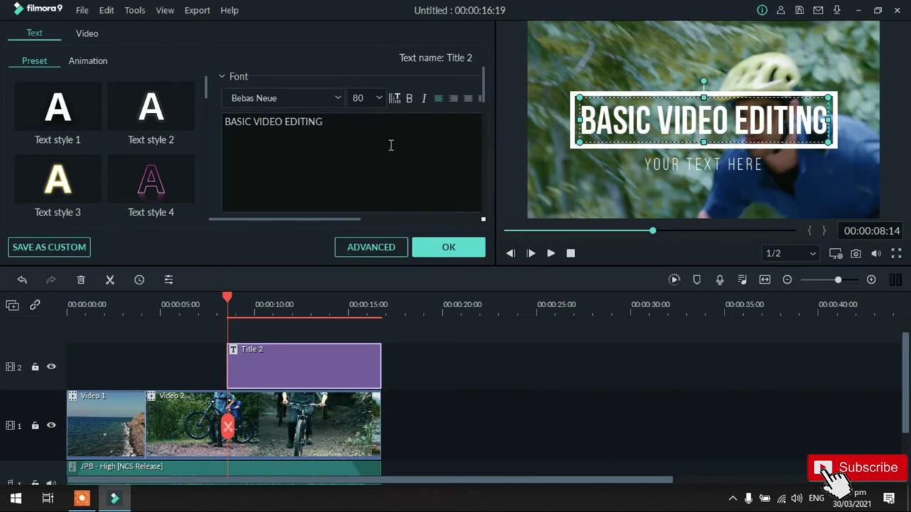
Step: Try the Baloo and Arial Rounded MT Bold fonts on the "BASIC VIDEO EDITING" line, and restore Bebas Neue
left_click(337, 96)
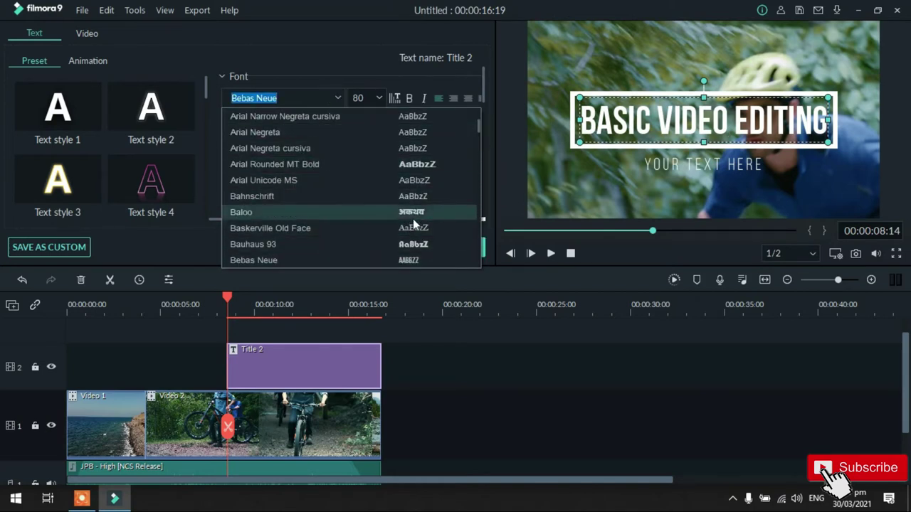
left_click(412, 212)
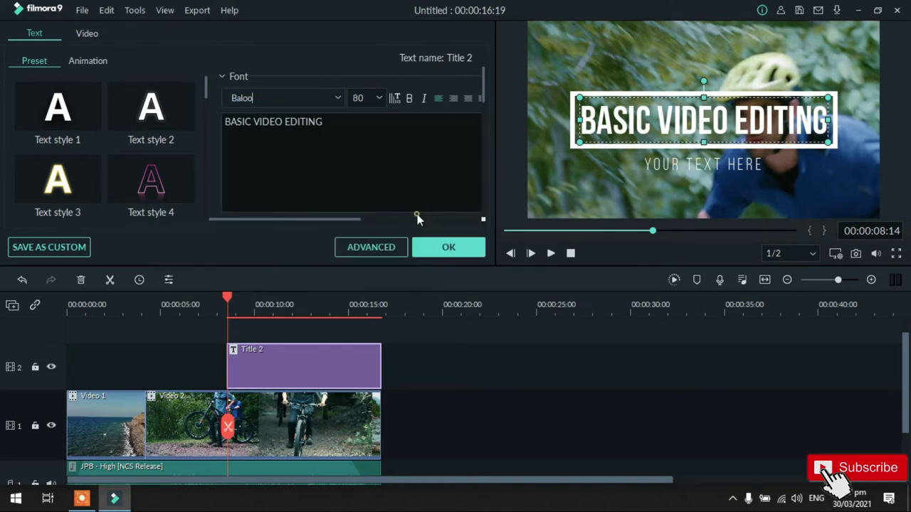
left_click(337, 97)
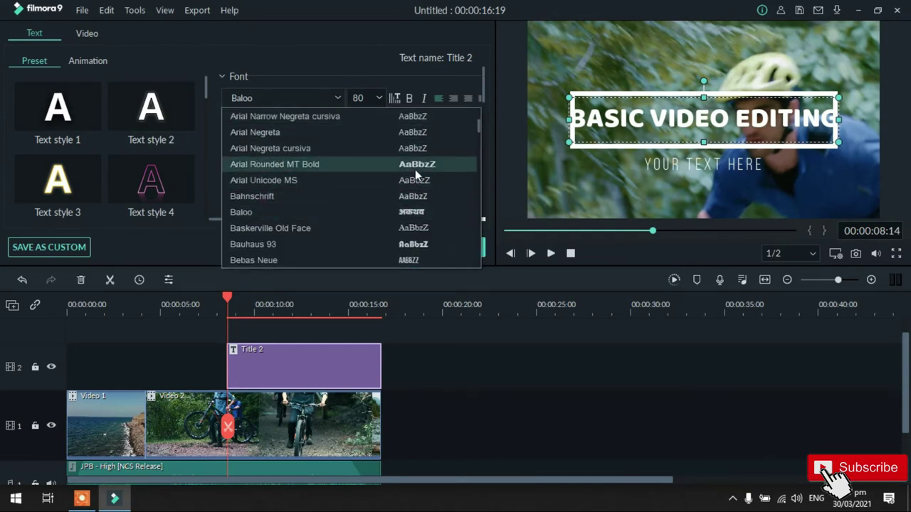
left_click(415, 167)
left_click(337, 98)
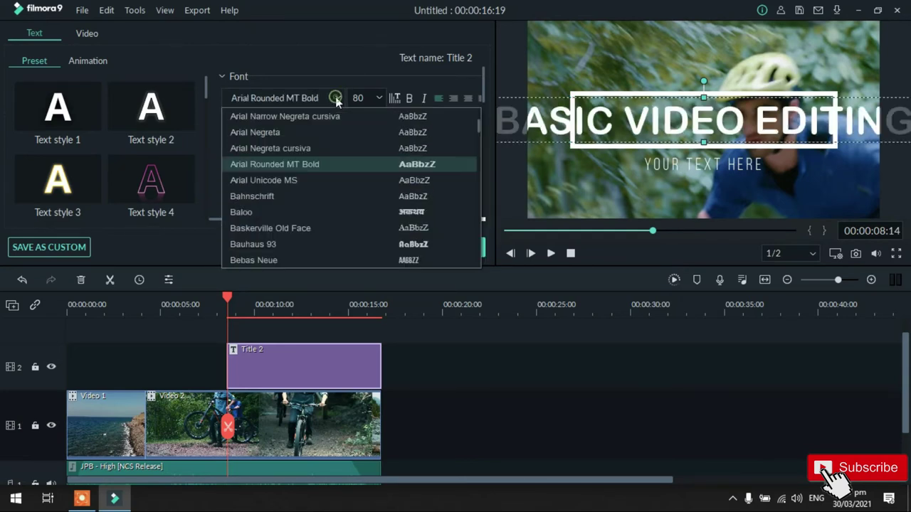
left_click(417, 261)
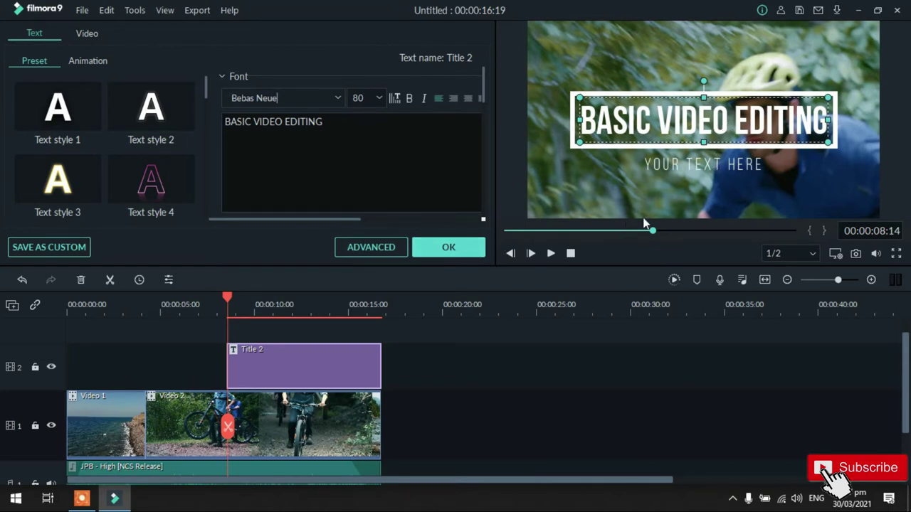
Step: Replace the "YOUR TEXT HERE" line below the boxed title with "CREATED BY: COMTEQ"
left_click(716, 166)
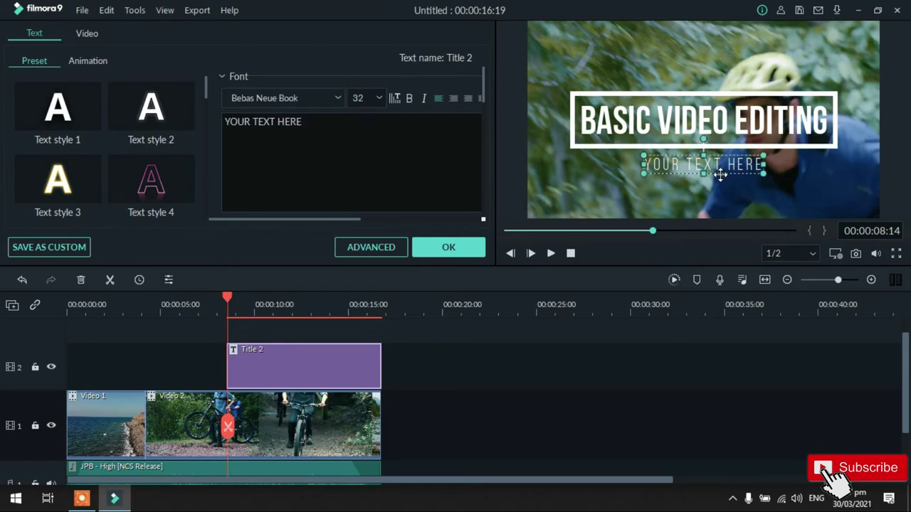
left_click(383, 141)
key("BackSpace")
key("BackSpace")
key("BackSpace")
key("BackSpace")
key("BackSpace")
key("BackSpace")
key("BackSpace")
key("BackSpace")
key("BackSpace")
key("BackSpace")
key("BackSpace")
key("BackSpace")
key("BackSpace")
key("BackSpace")
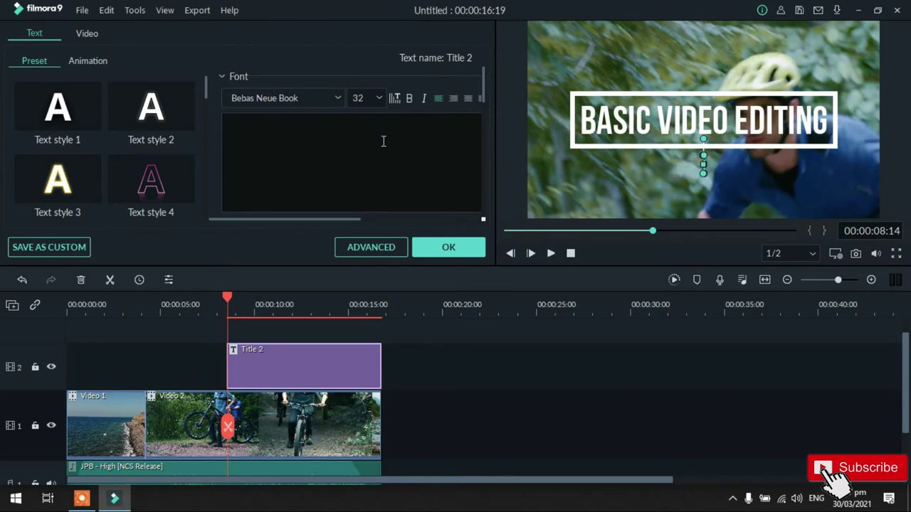
type("CREA")
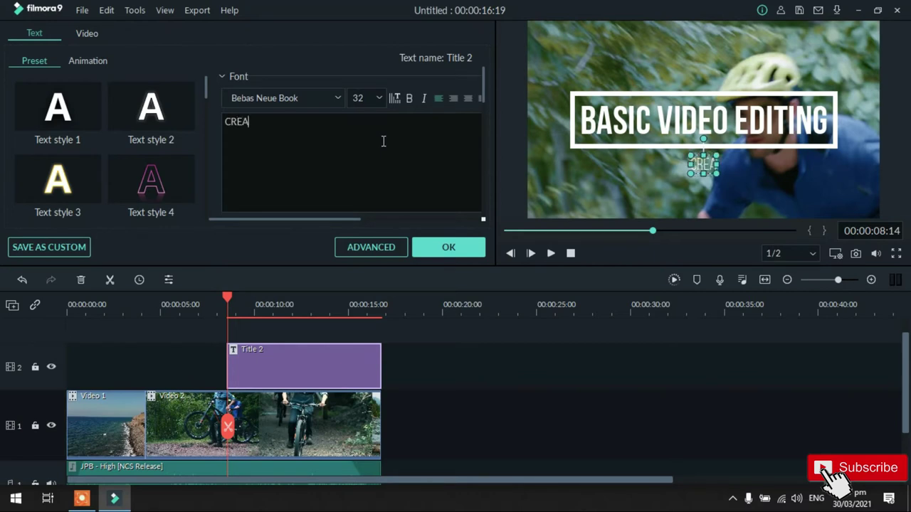
type("TED")
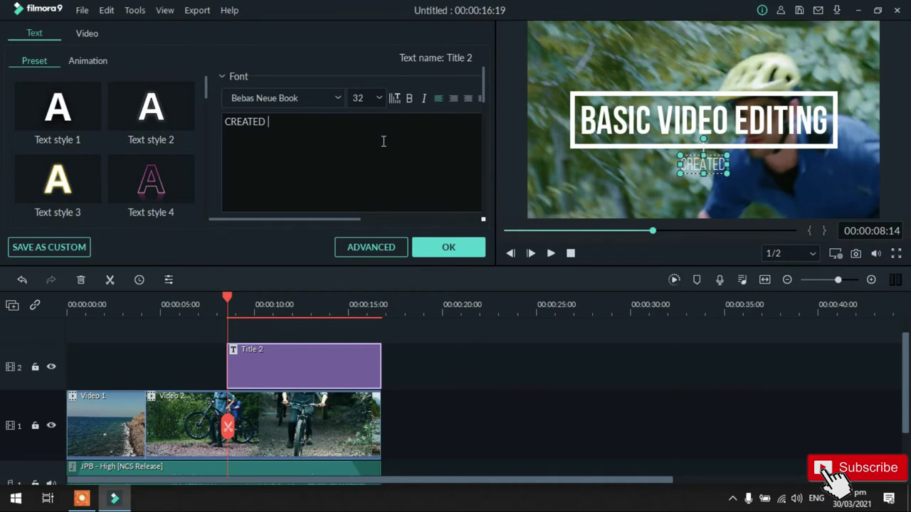
type(" BY: ")
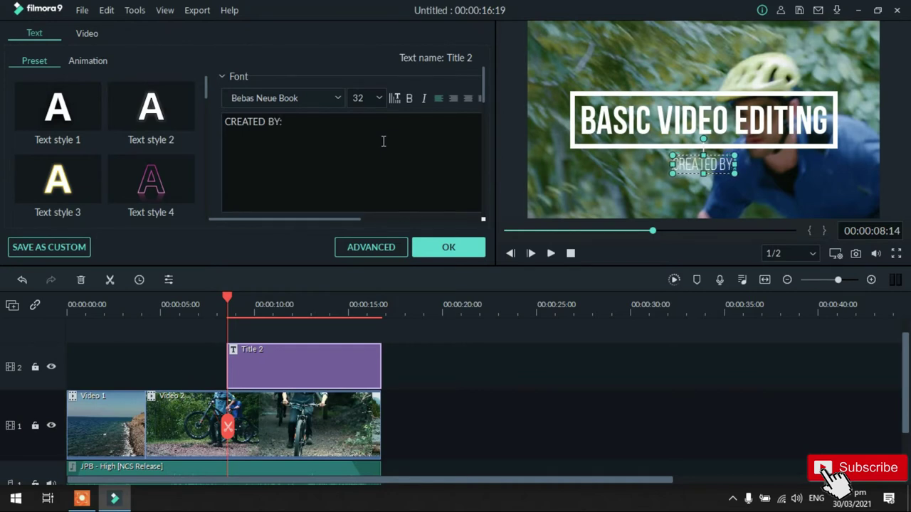
type("COMTEC")
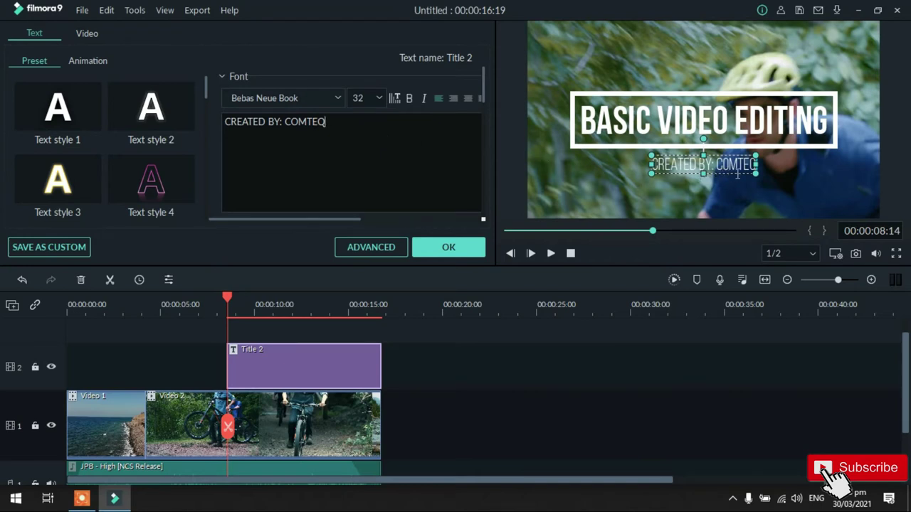
Step: Open advanced text editing for the "CREATED BY: COMTEQ" line and set its fill color to orange, #ffaa00
left_click(371, 247)
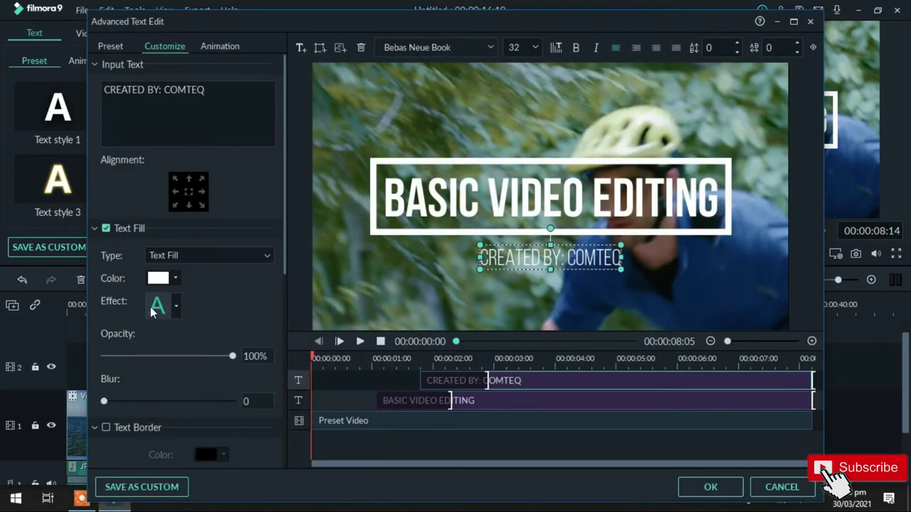
left_click(175, 279)
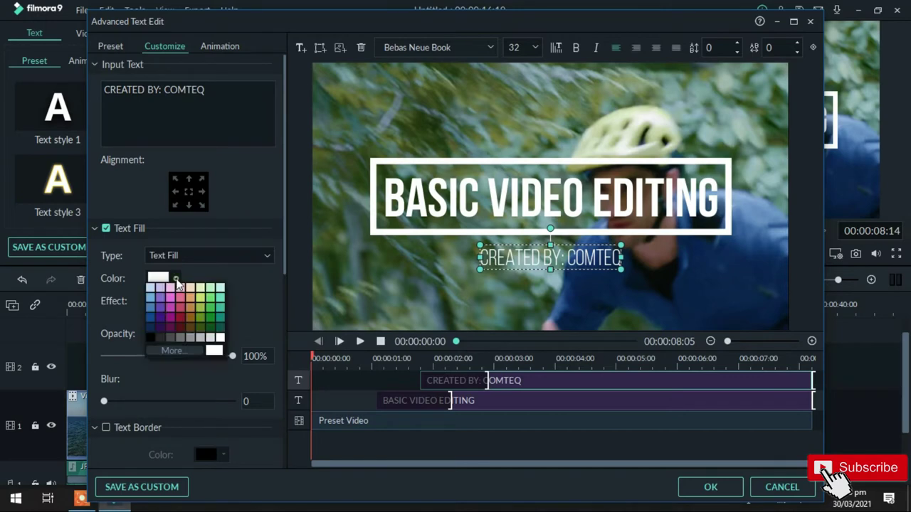
left_click(173, 350)
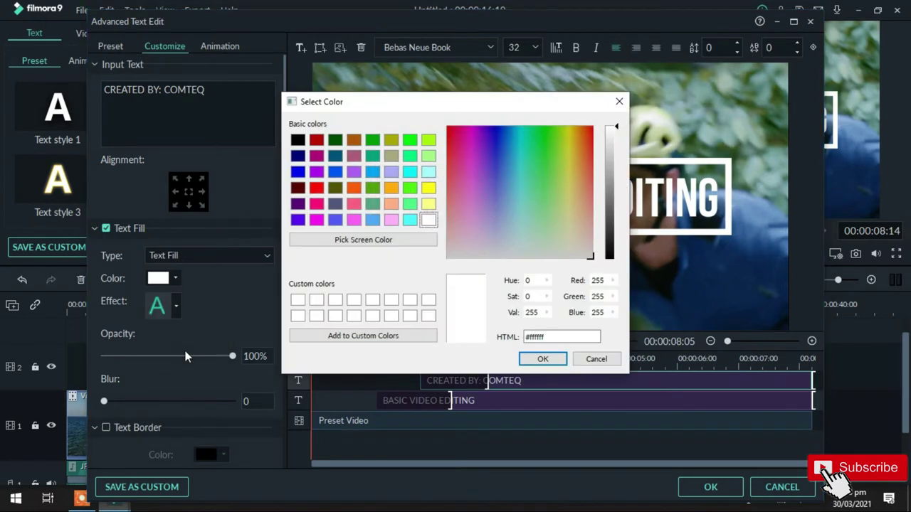
left_click(393, 190)
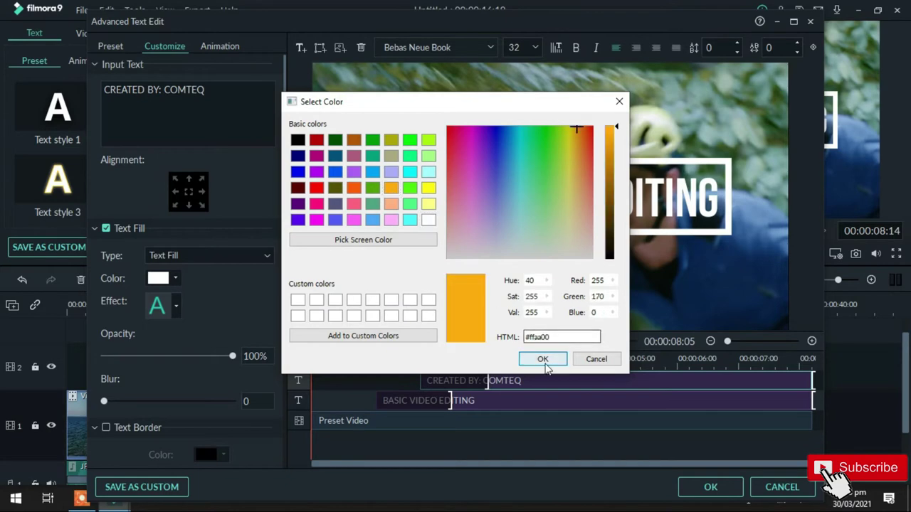
left_click(542, 359)
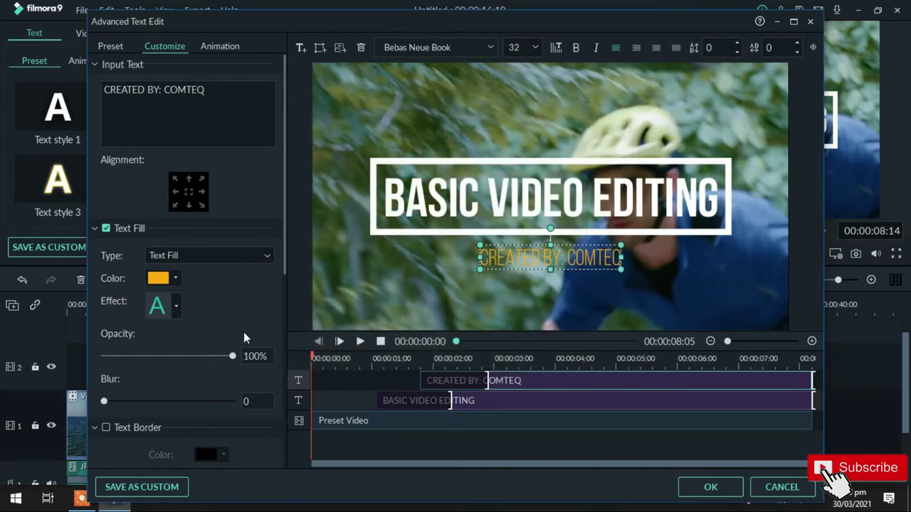
Step: Turn on the text border for the "CREATED BY: COMTEQ" line, with white #ffffff as its color and a size of 2
left_click_drag(285, 205, 283, 272)
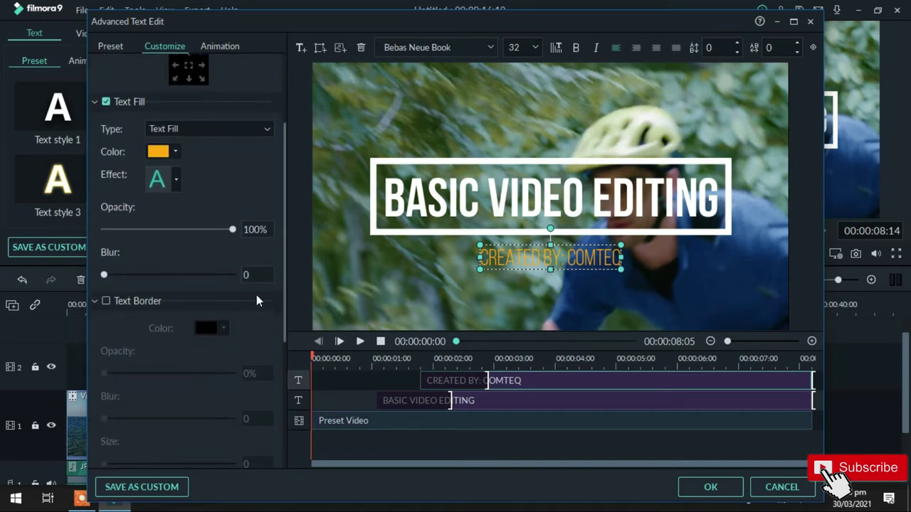
left_click(107, 303)
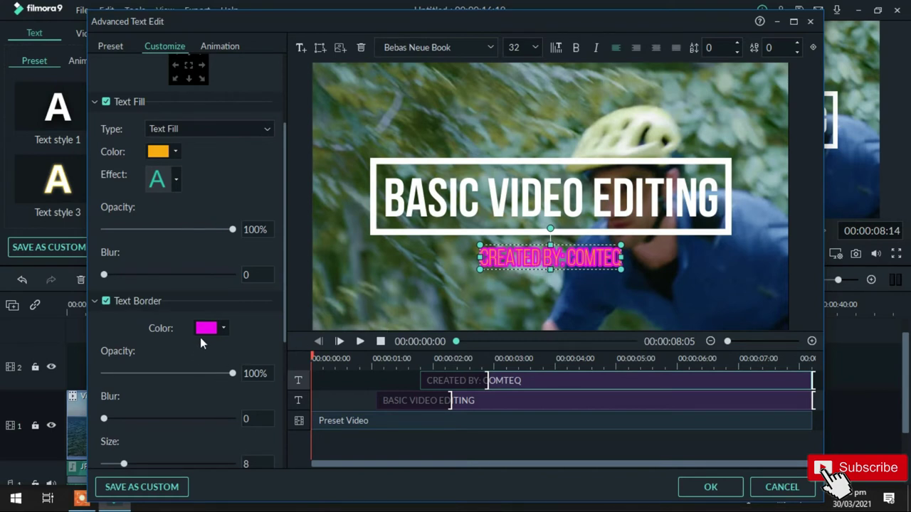
left_click(224, 328)
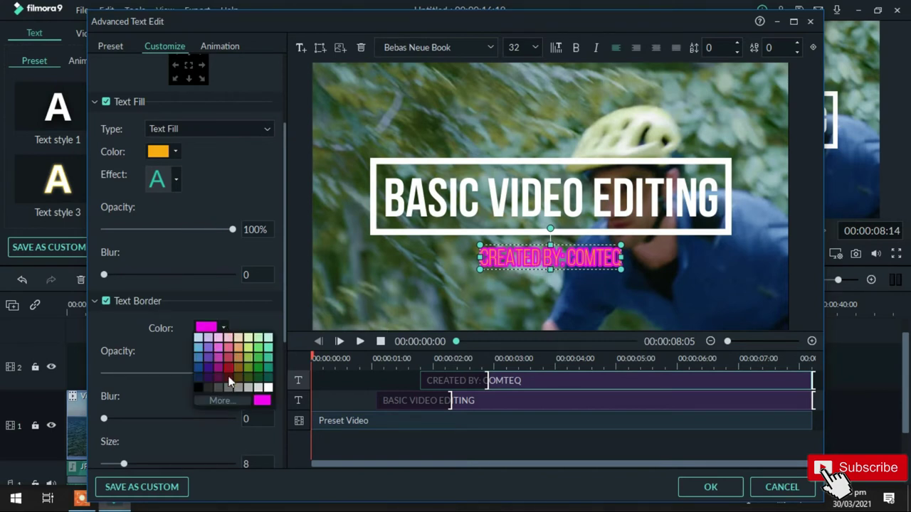
left_click(222, 400)
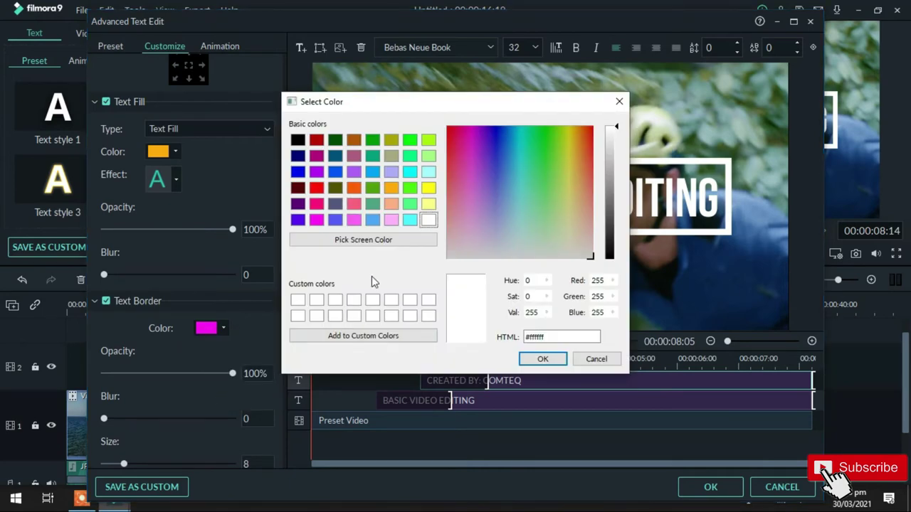
left_click(545, 360)
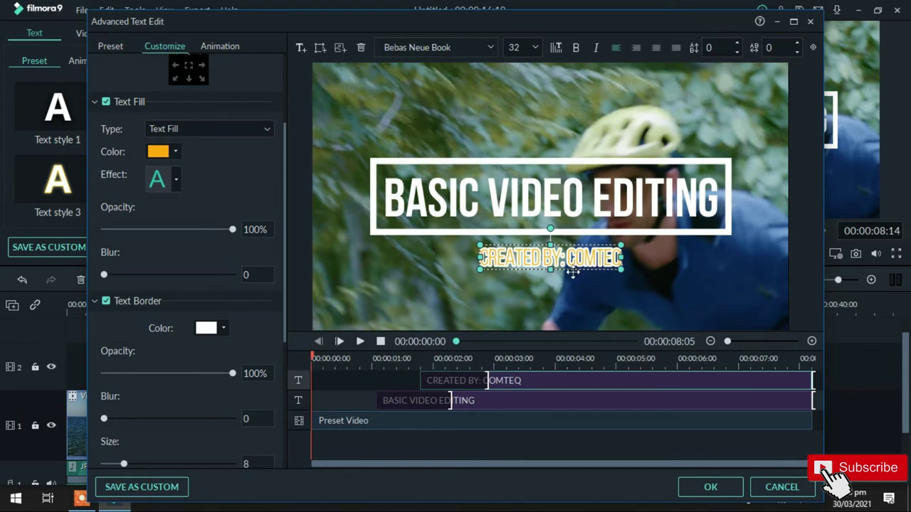
left_click_drag(282, 191, 287, 233)
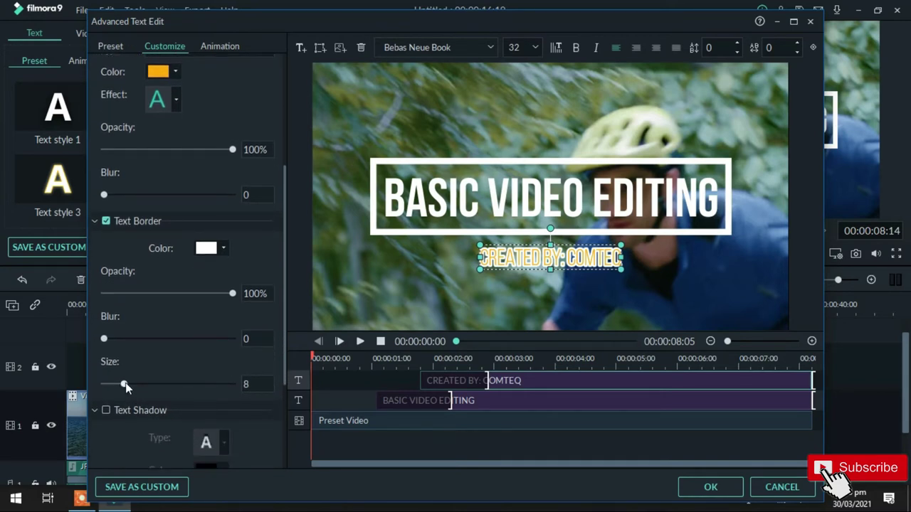
left_click_drag(125, 385, 108, 384)
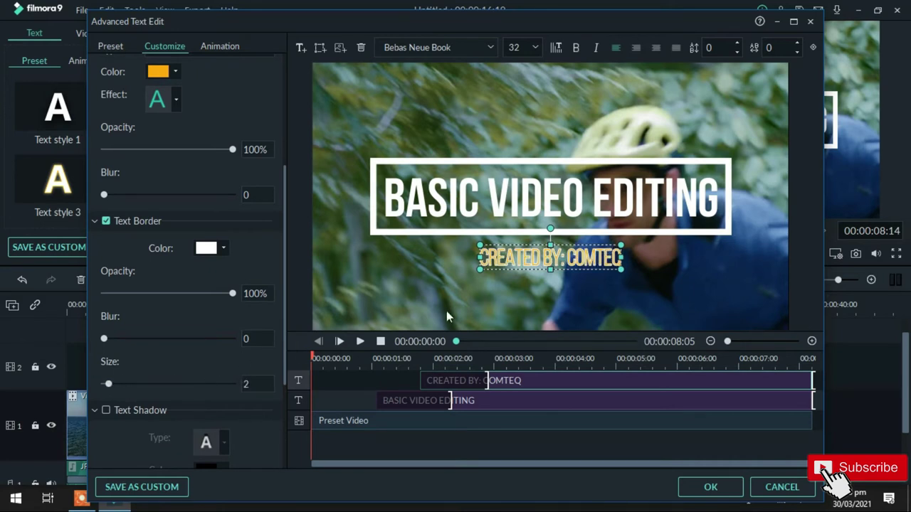
Step: Turn on the text shadow for the "CREATED BY: COMTEQ" line and set its color to red, #ff0000
left_click_drag(282, 245, 283, 296)
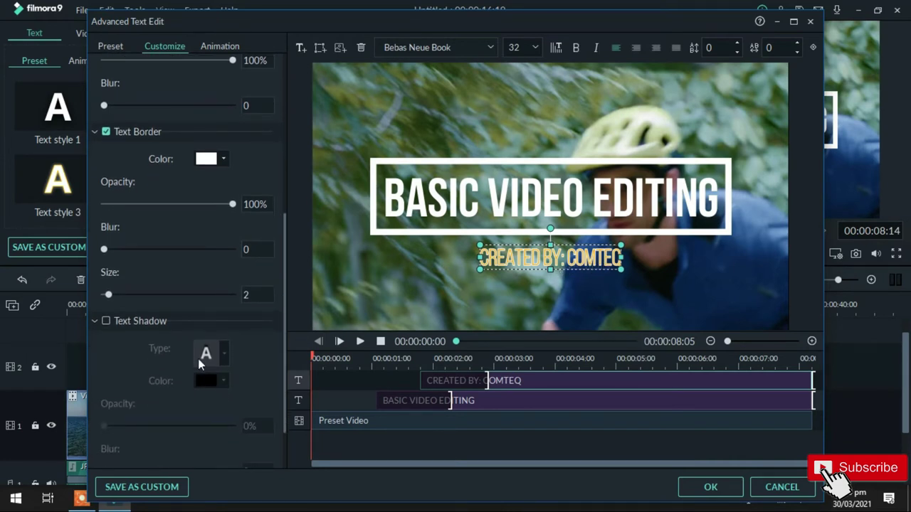
left_click(106, 321)
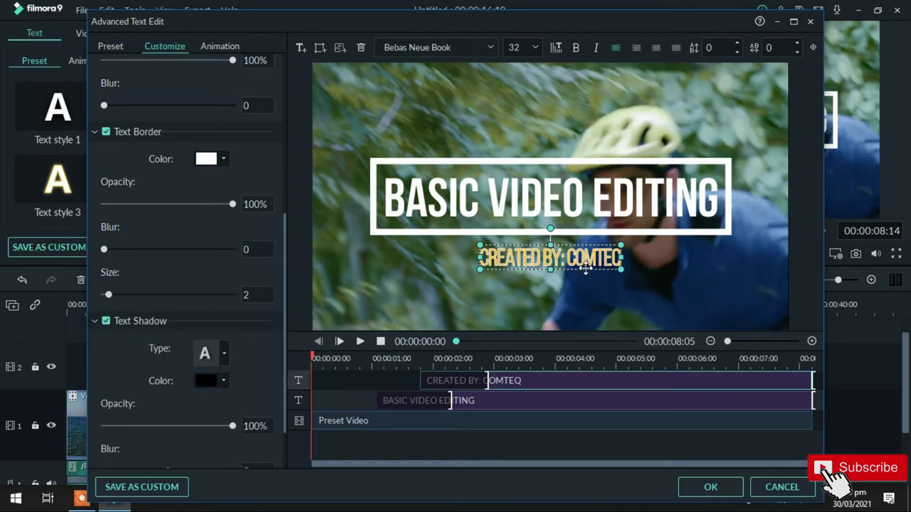
left_click(224, 381)
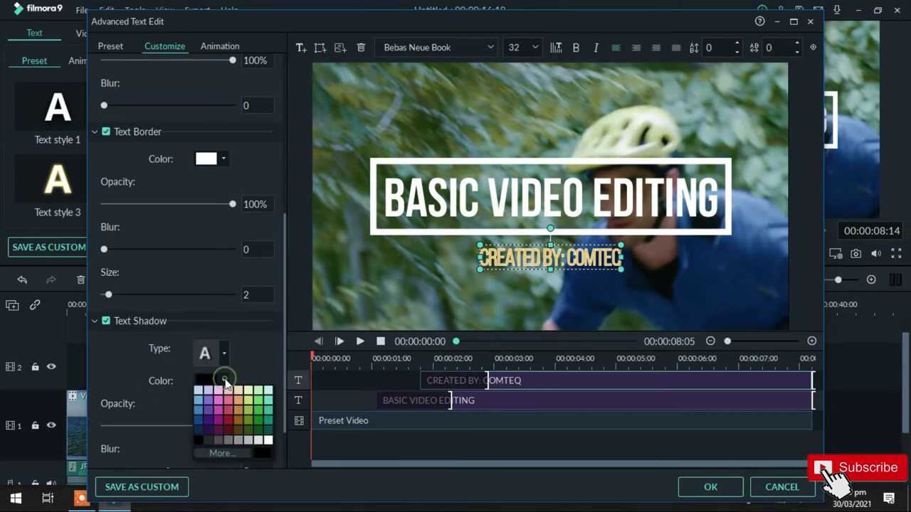
left_click(220, 453)
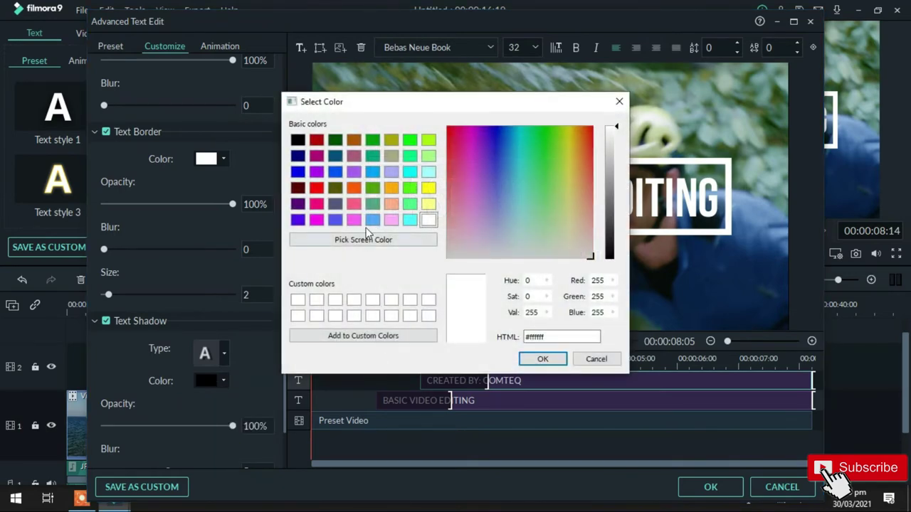
left_click(315, 187)
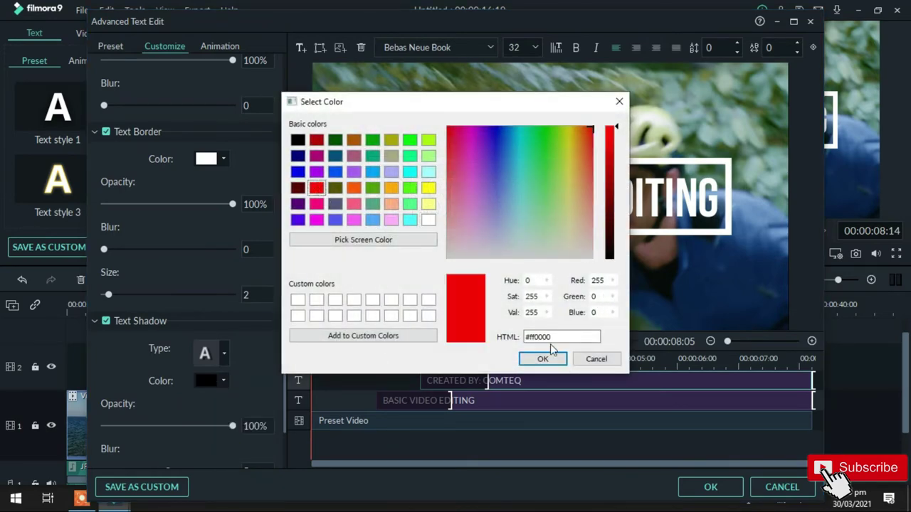
left_click(542, 359)
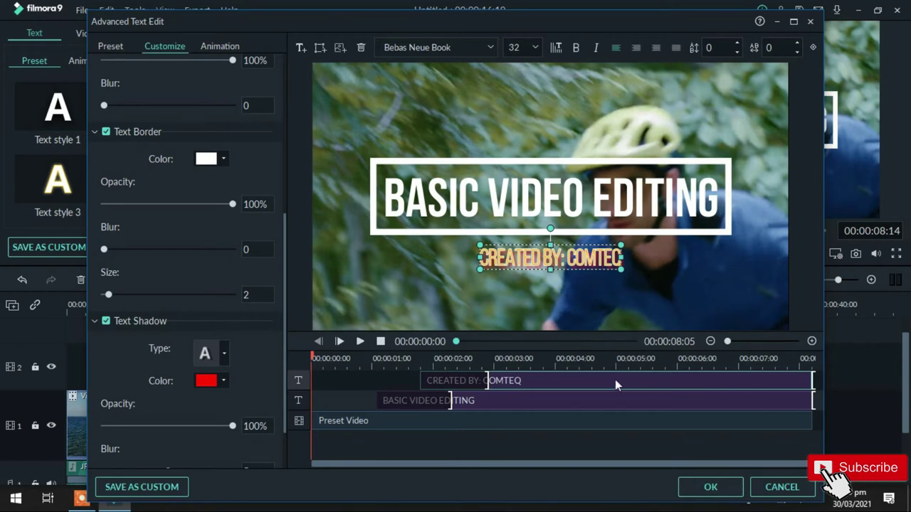
Step: Try the Type Writer animation on the "CREATED BY: COMTEQ" line, choose Cinema style instead, and accept the title edits
left_click(220, 46)
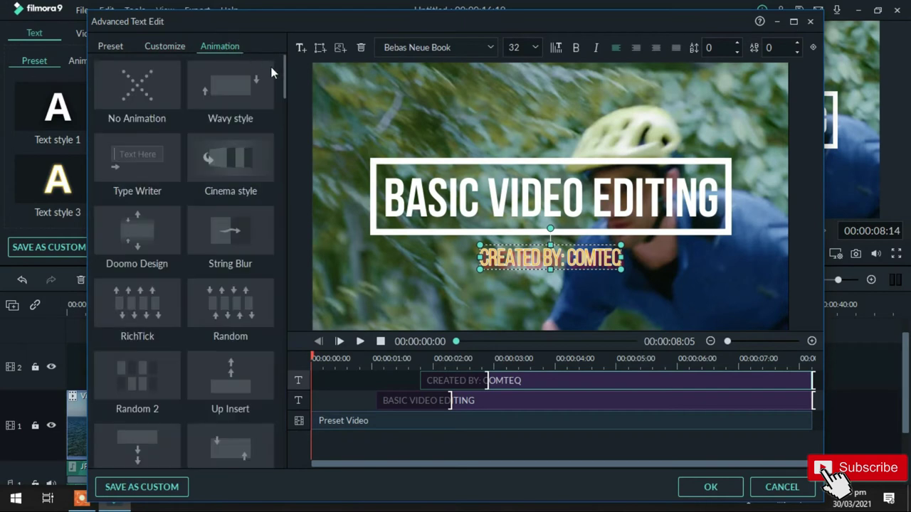
mouse_move(174, 212)
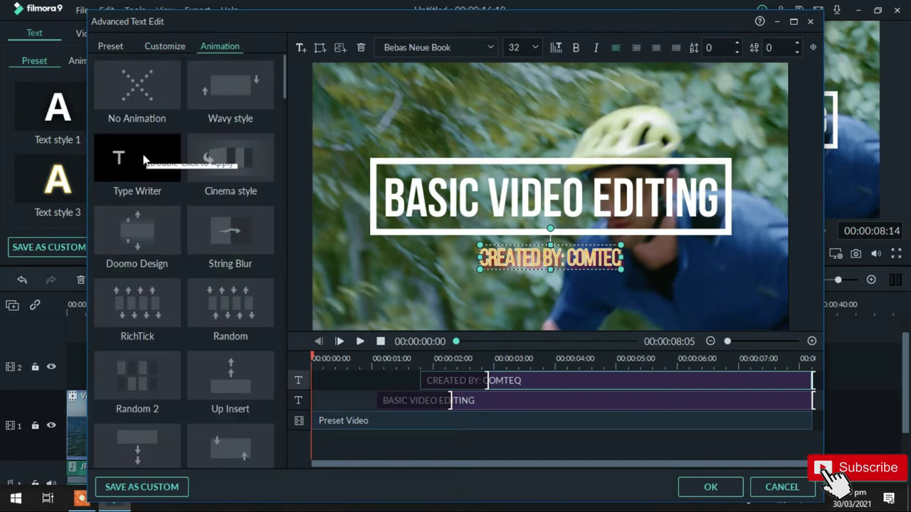
mouse_move(221, 196)
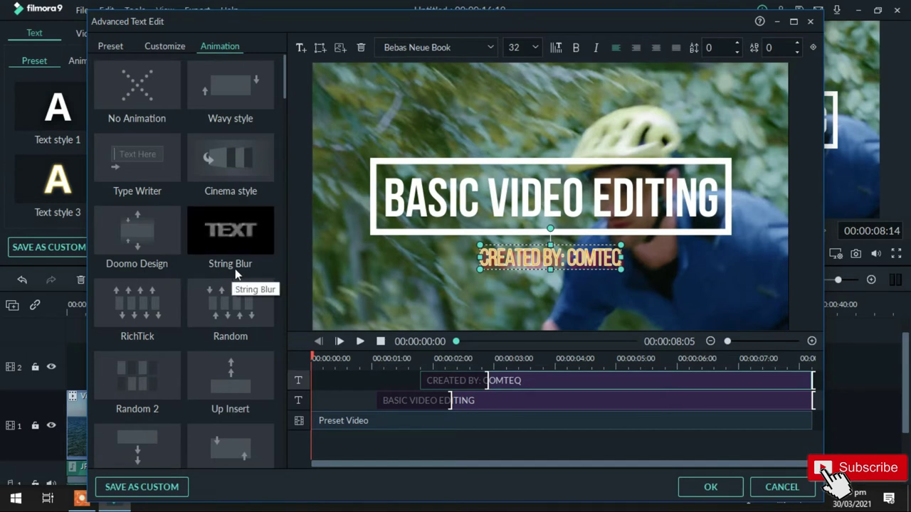
double_click(144, 168)
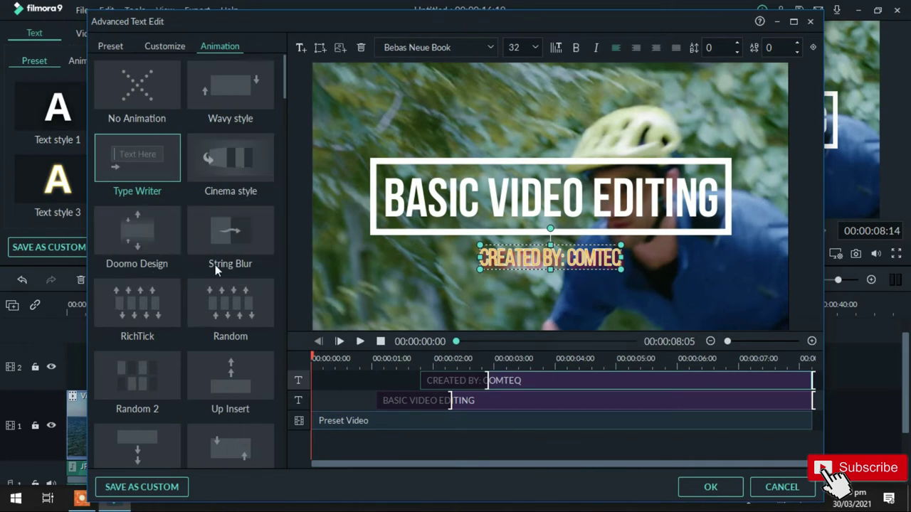
left_click(248, 177)
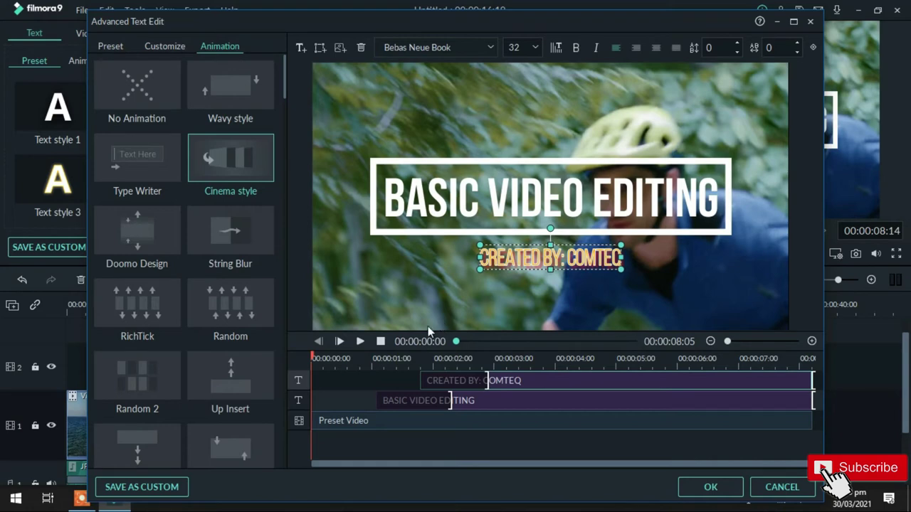
left_click(721, 490)
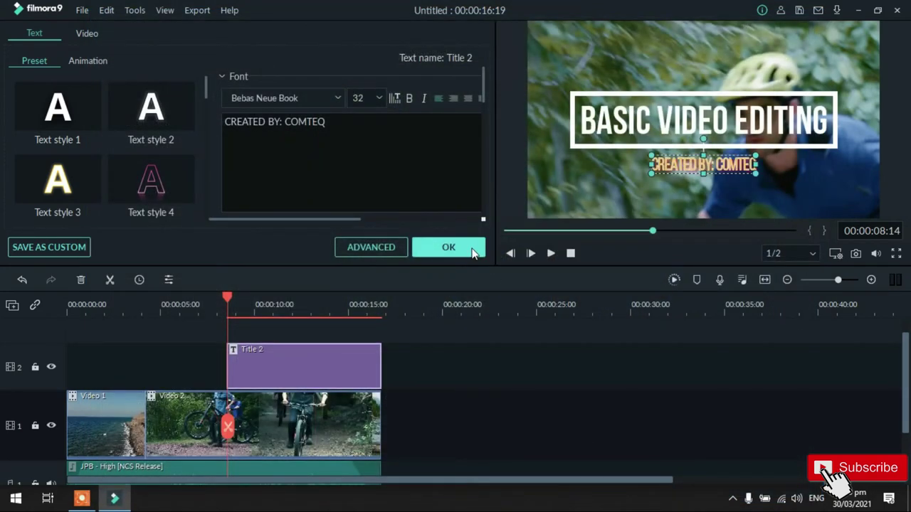
left_click(448, 247)
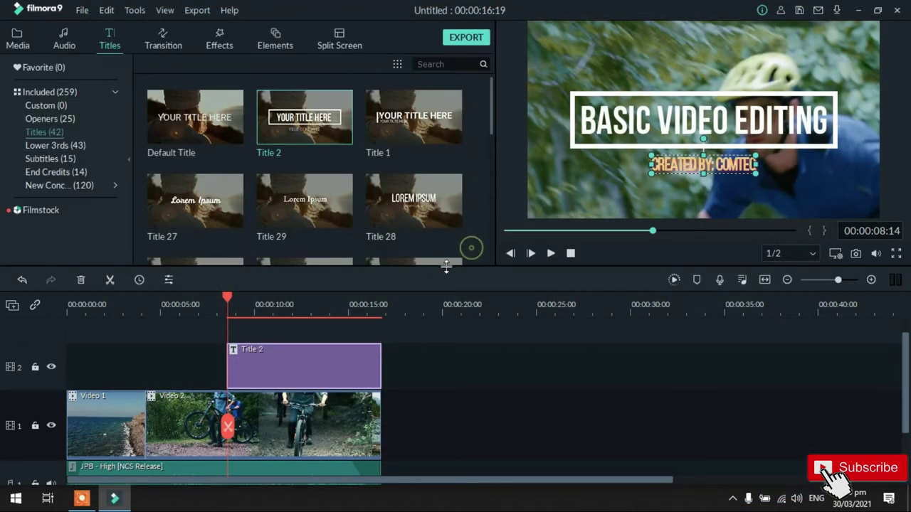
Step: Add a Dissolve transition at the cut between Video 1 and Video 2 on video track 1
left_click(163, 45)
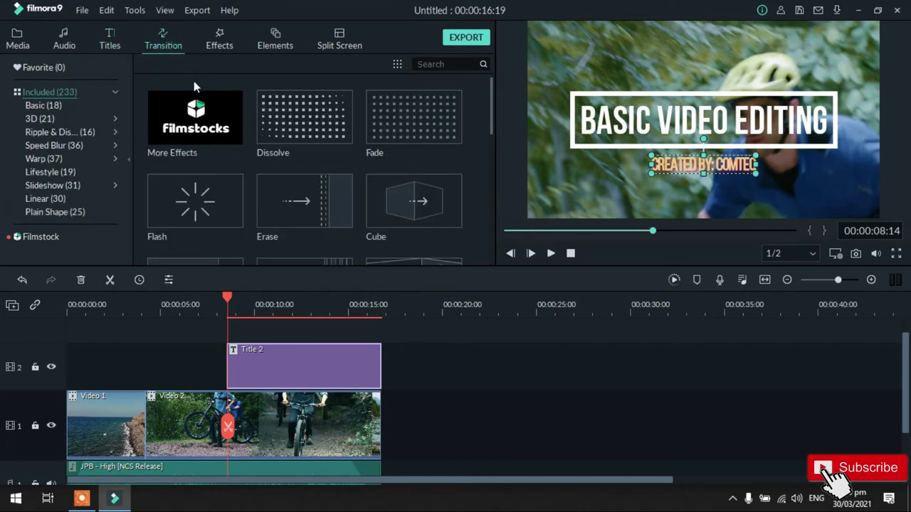
mouse_move(336, 142)
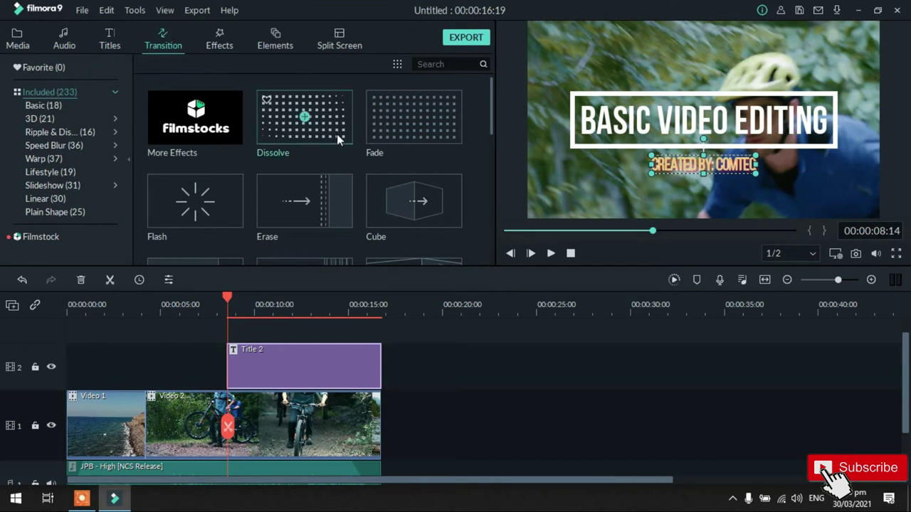
mouse_move(424, 135)
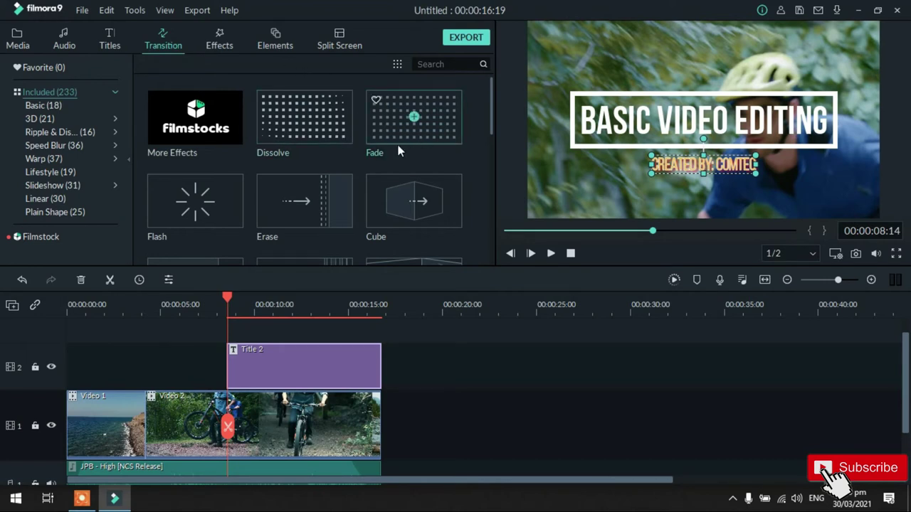
mouse_move(338, 125)
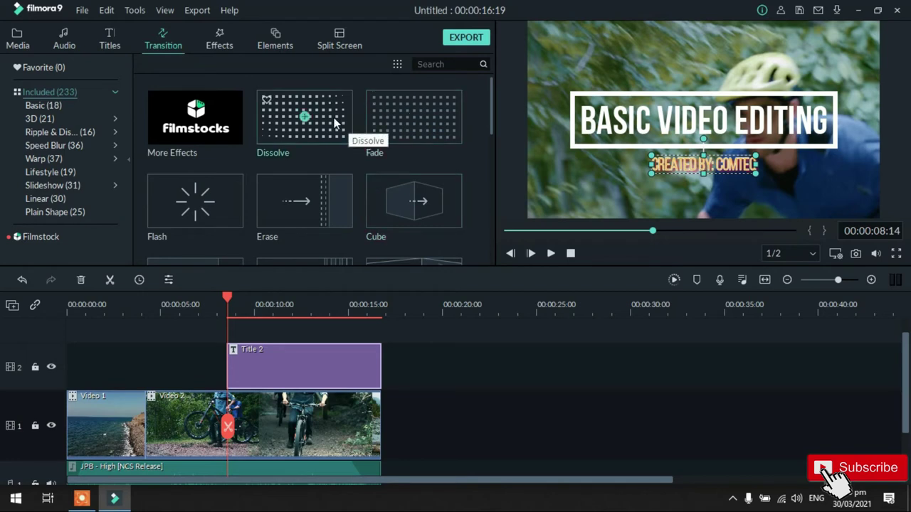
mouse_move(336, 124)
left_mouse_down()
mouse_move(165, 419)
mouse_move(135, 416)
left_mouse_up()
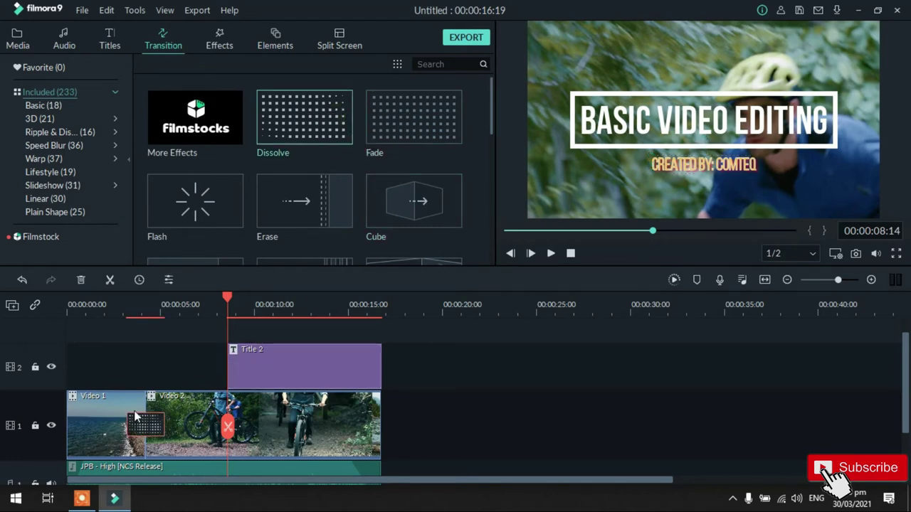
Step: Play back the Dissolve transition between Video 1 and Video 2 twice, starting each time within Video 1
left_click_drag(227, 302, 100, 338)
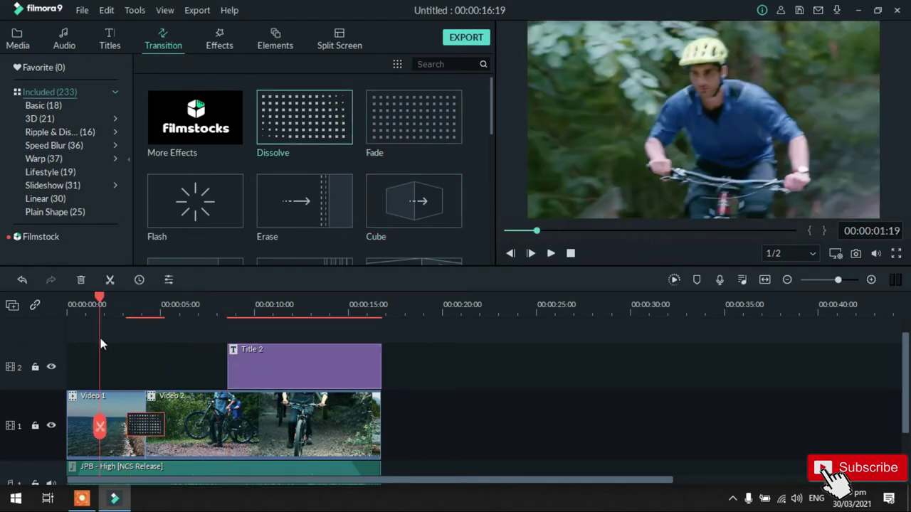
left_click(550, 254)
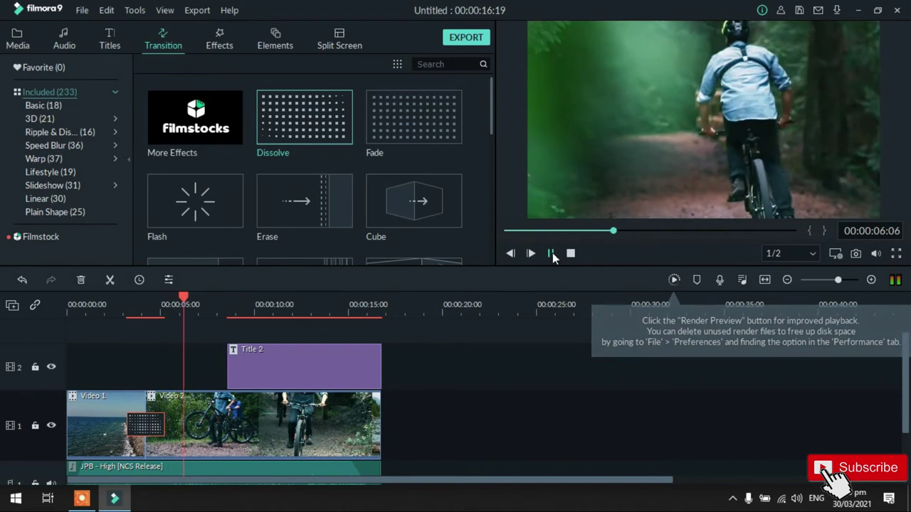
left_click(552, 253)
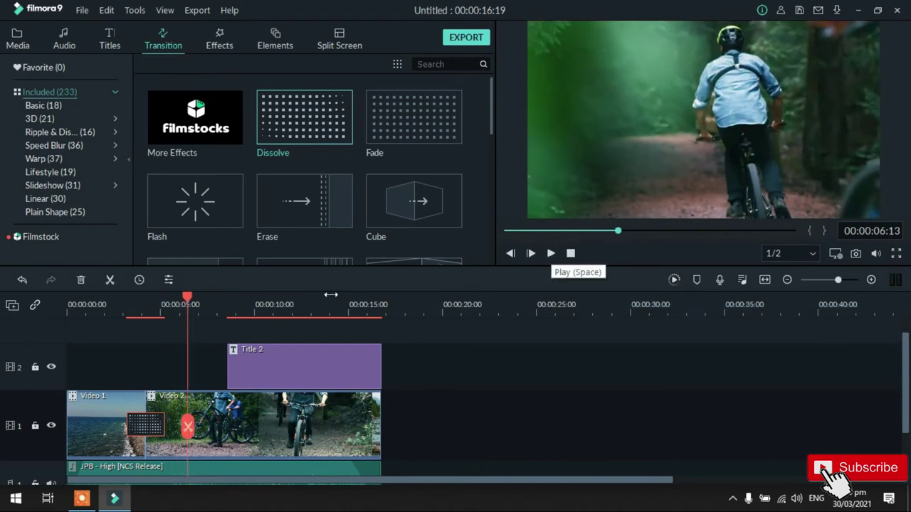
left_click_drag(189, 303, 116, 306)
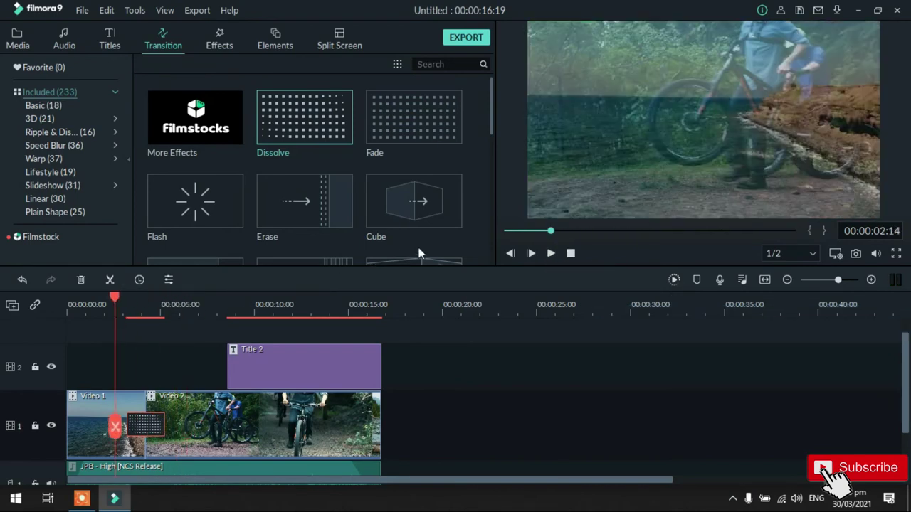
left_click(552, 253)
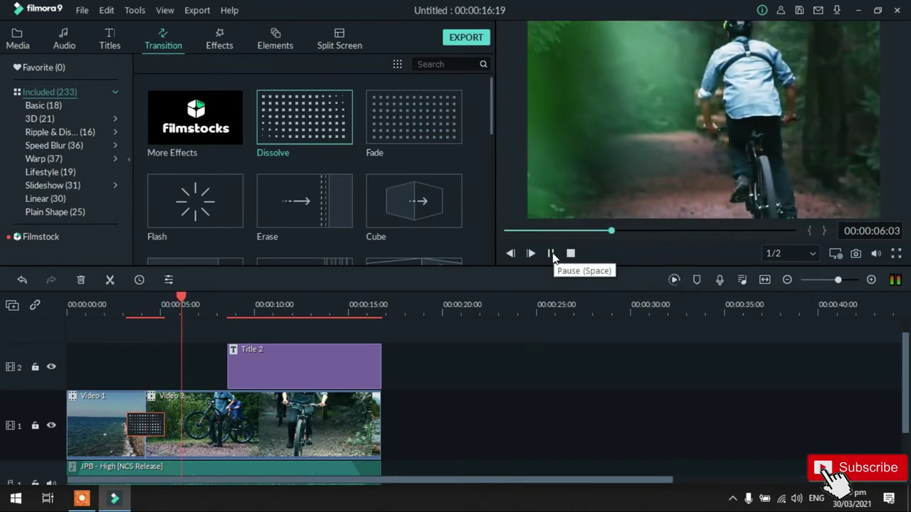
left_click(552, 253)
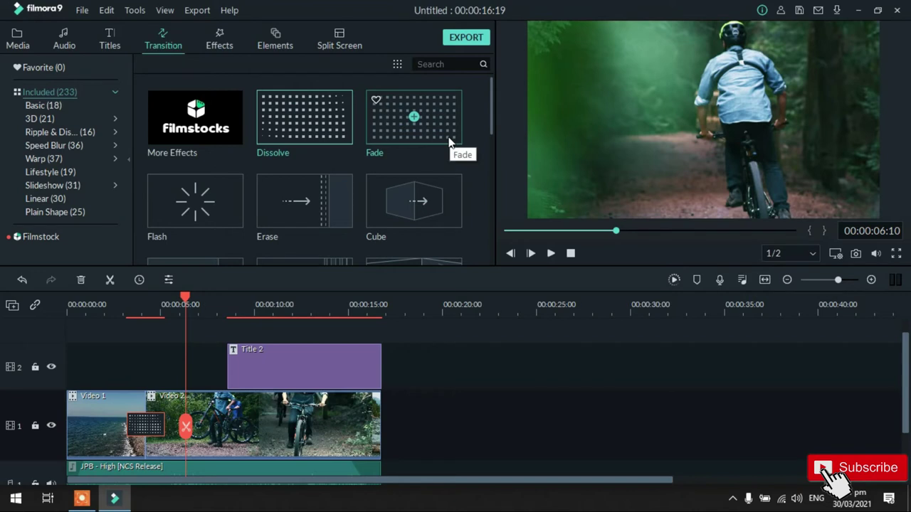
Step: Replace the Dissolve transition between Video 1 and Video 2 with Fade, and play back the result from within Video 1
right_click(156, 431)
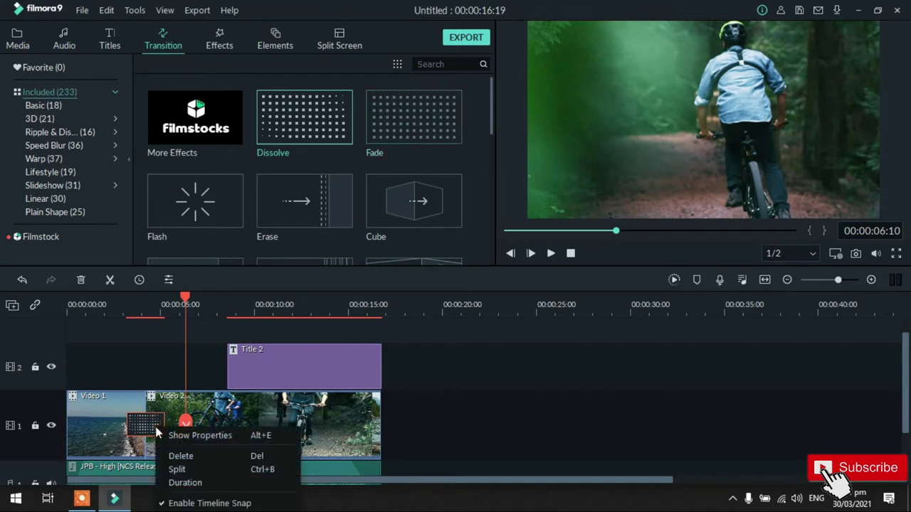
left_click(180, 457)
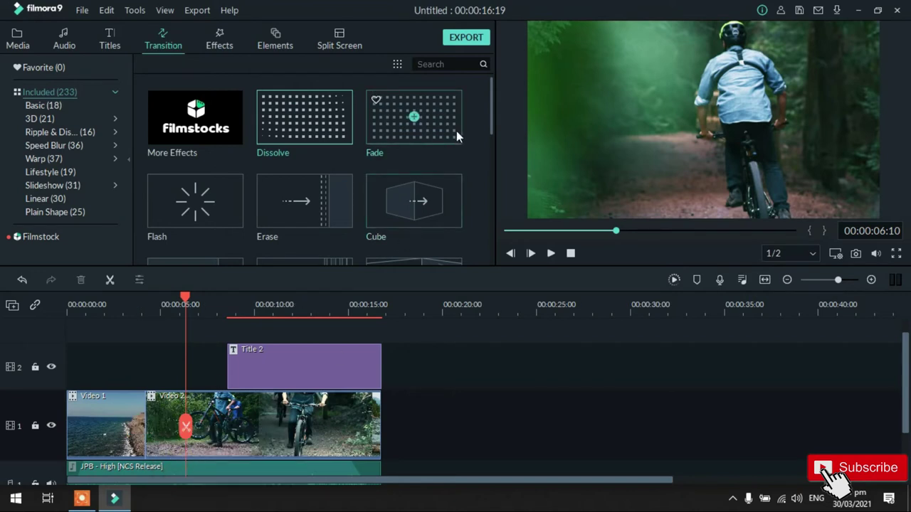
mouse_move(456, 126)
left_mouse_down()
mouse_move(297, 331)
mouse_move(139, 423)
left_mouse_up()
left_click_drag(188, 302, 98, 302)
left_click(552, 254)
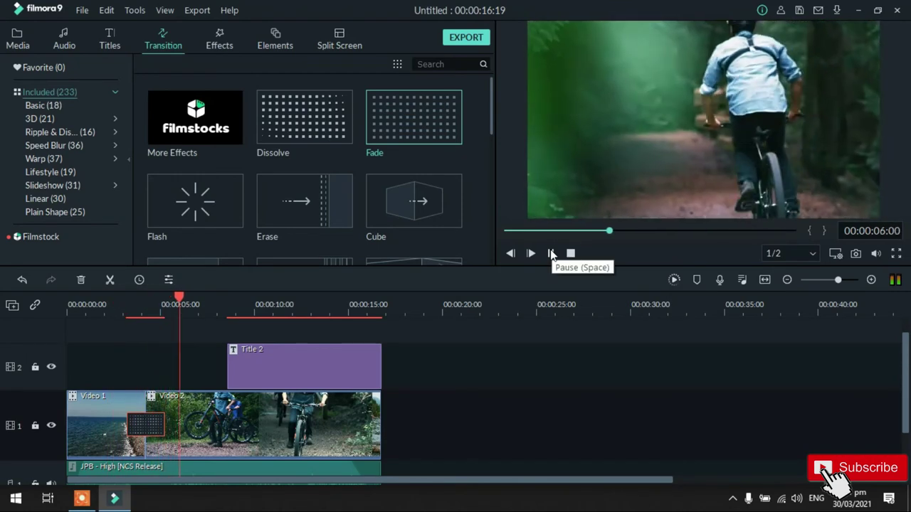
left_click(552, 254)
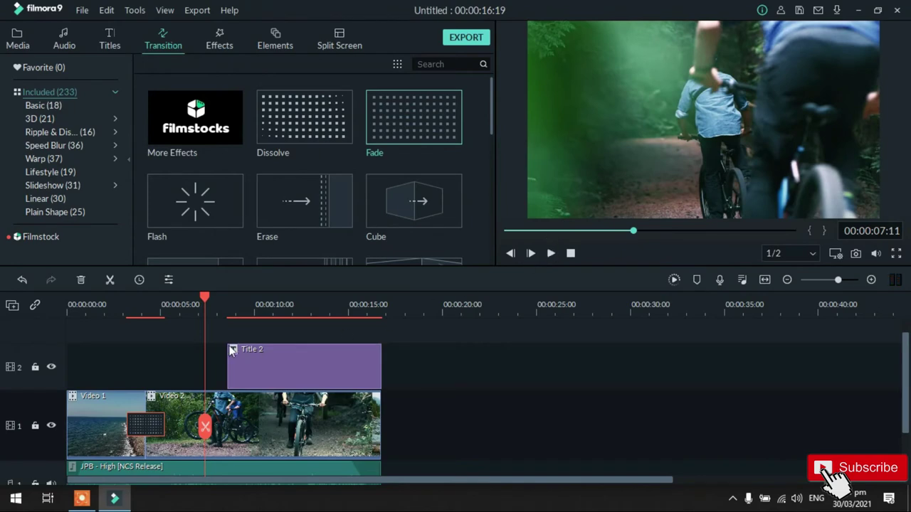
Step: Play the video from within Video 1, through the Fade transition, to the end of the timeline
left_click_drag(205, 299, 120, 331)
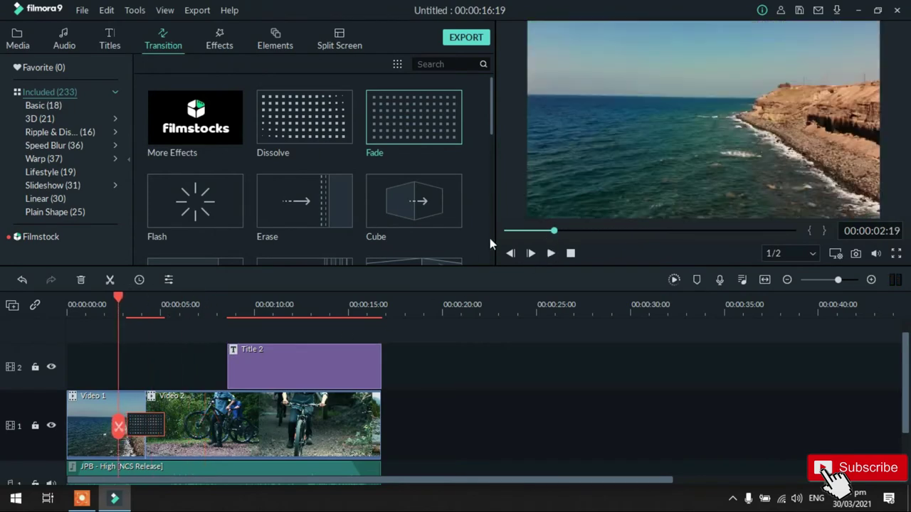
left_click(551, 254)
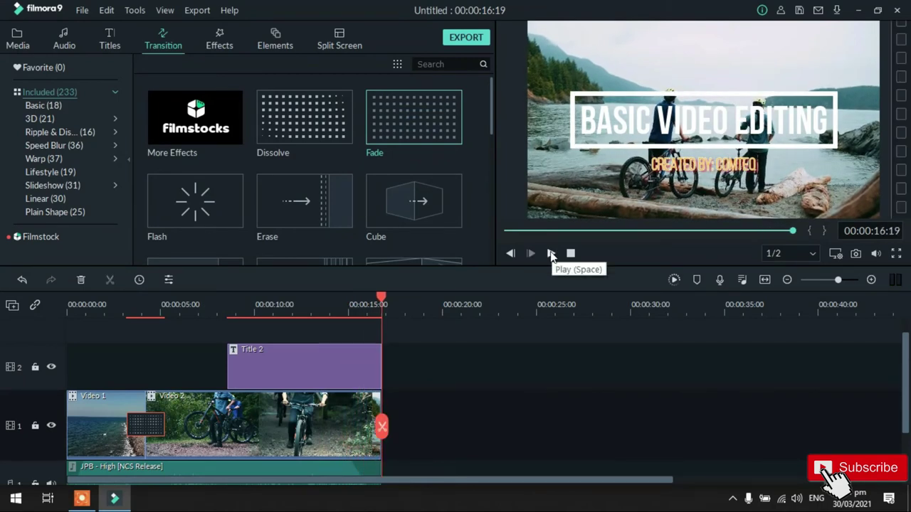
Step: Add the Nashville filter at the start of a new track above Title 2 and extend it to the end of the video
left_click(218, 45)
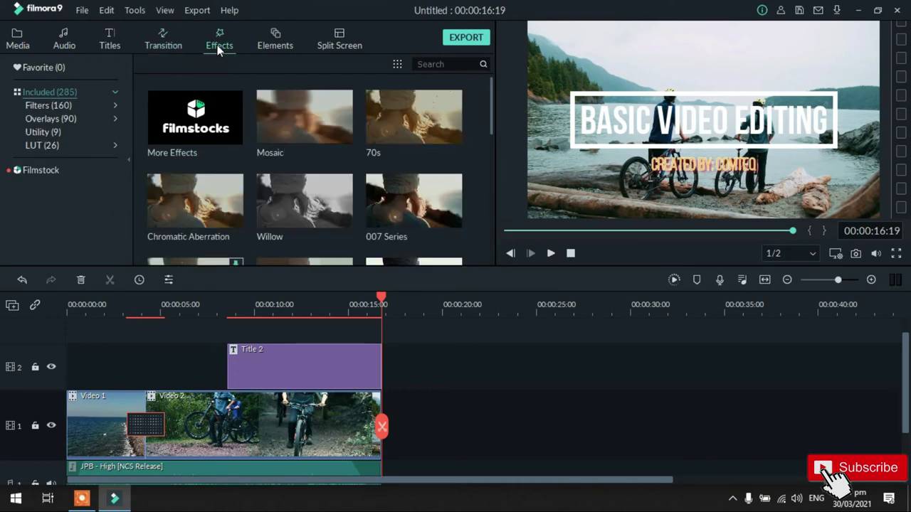
left_click(52, 107)
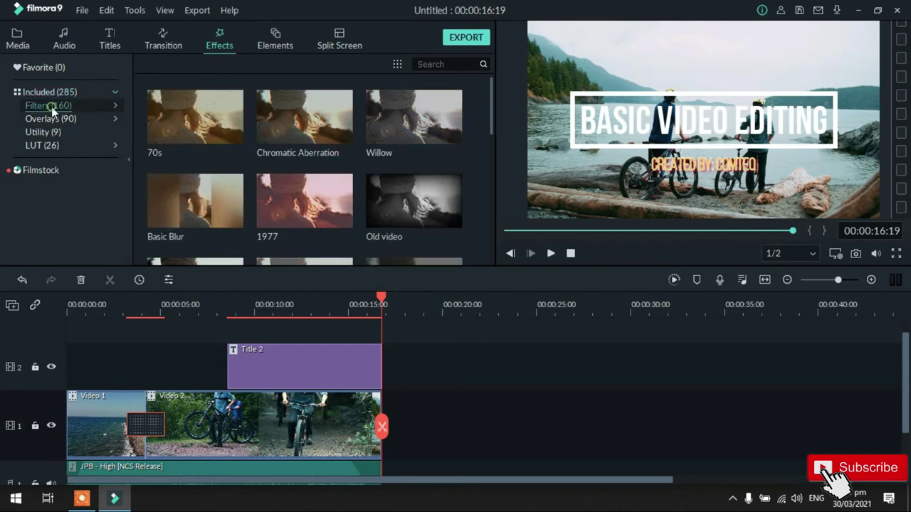
scroll(396, 162, "down", 10)
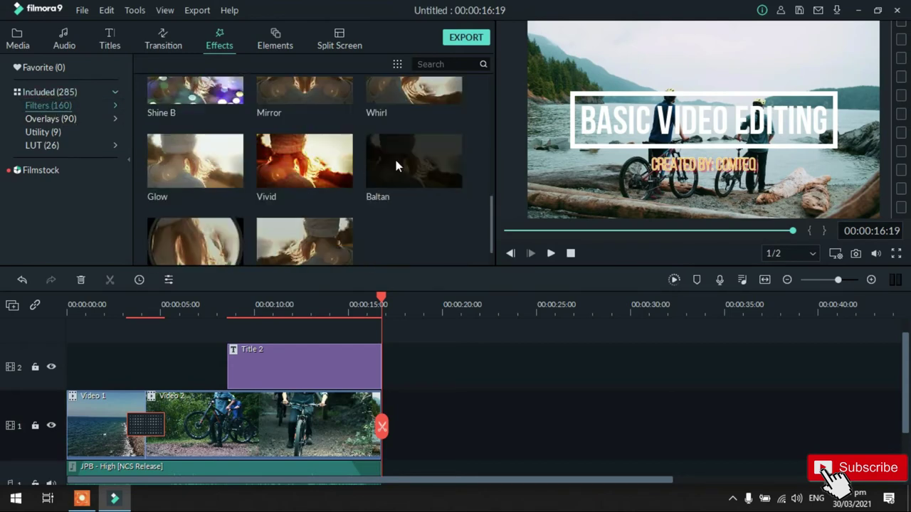
scroll(396, 165, "down", 10)
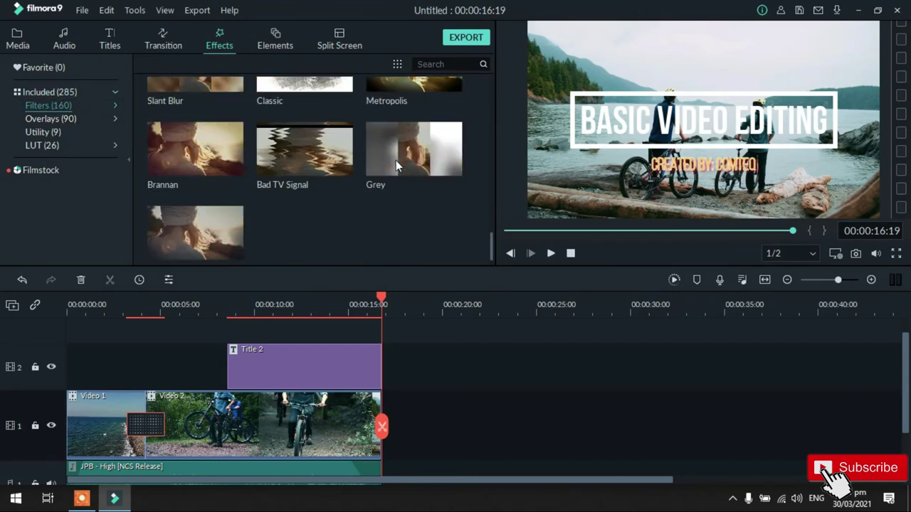
scroll(396, 159, "down", 5)
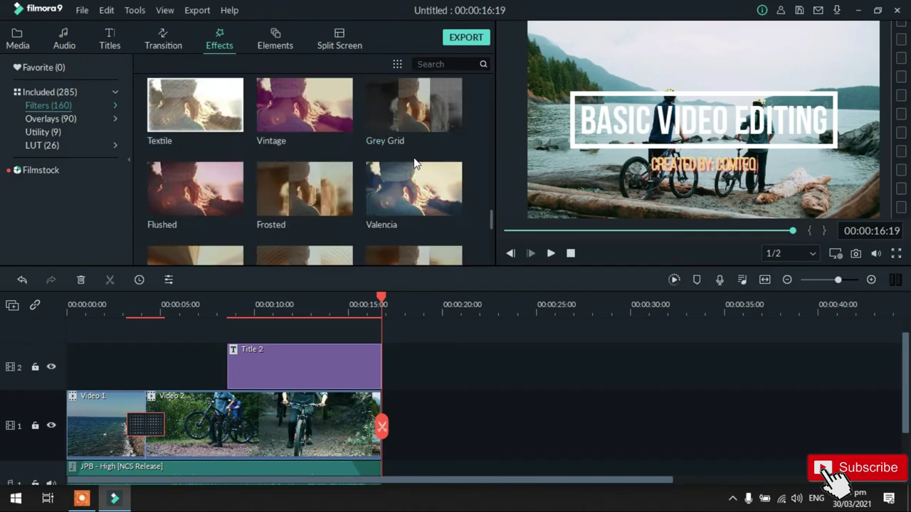
scroll(415, 162, "down", 10)
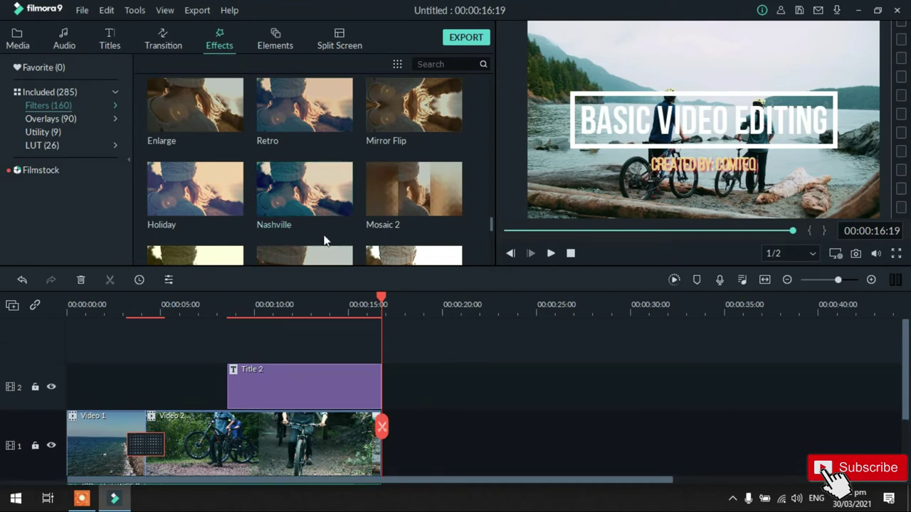
left_click_drag(334, 202, 52, 351)
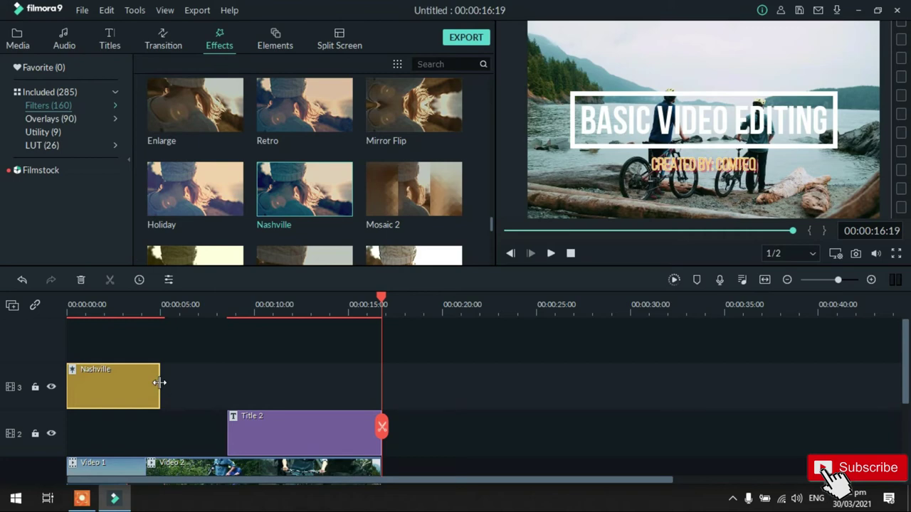
left_click_drag(160, 383, 381, 371)
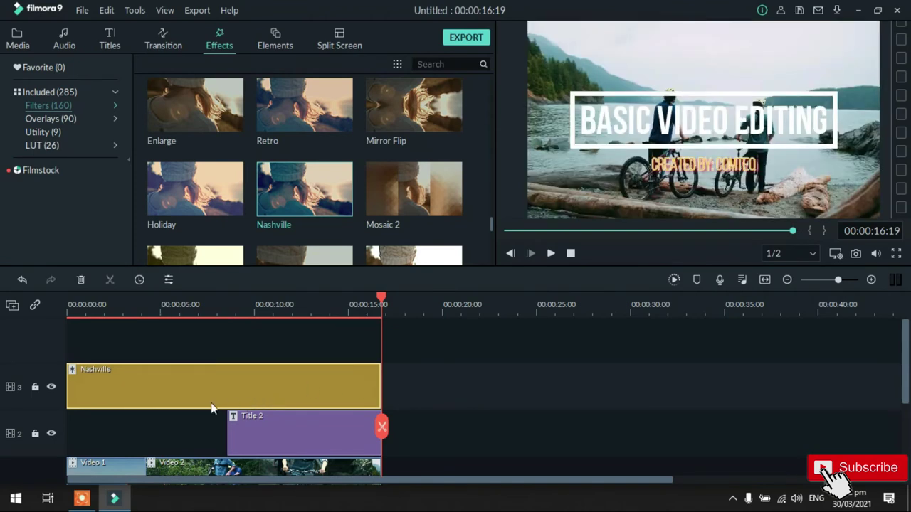
Step: Play the video from the start with the Nashville filter, and compare frames with its track hidden and shown again
left_click_drag(381, 299, 71, 313)
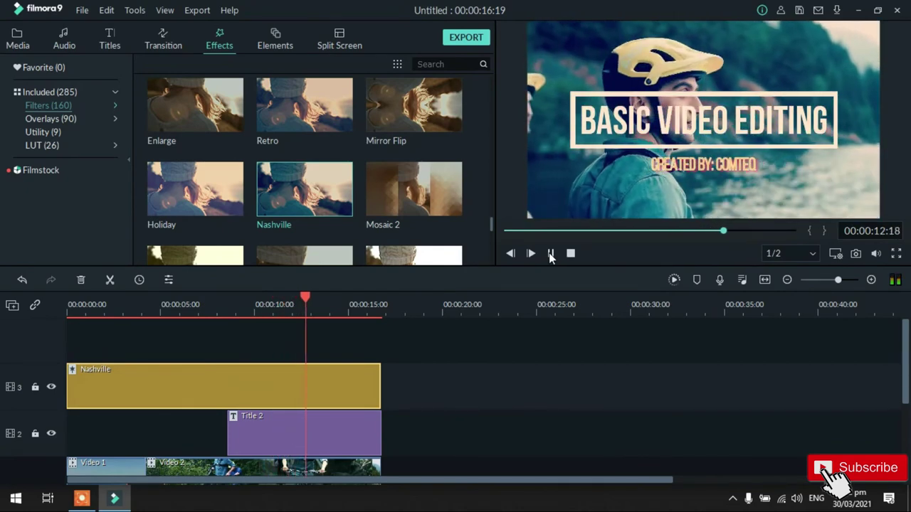
left_click(550, 254)
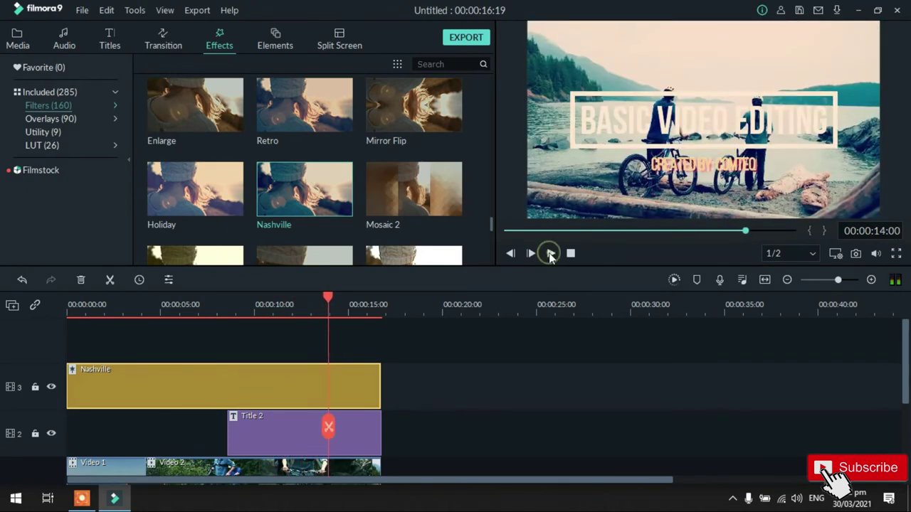
left_click(50, 388)
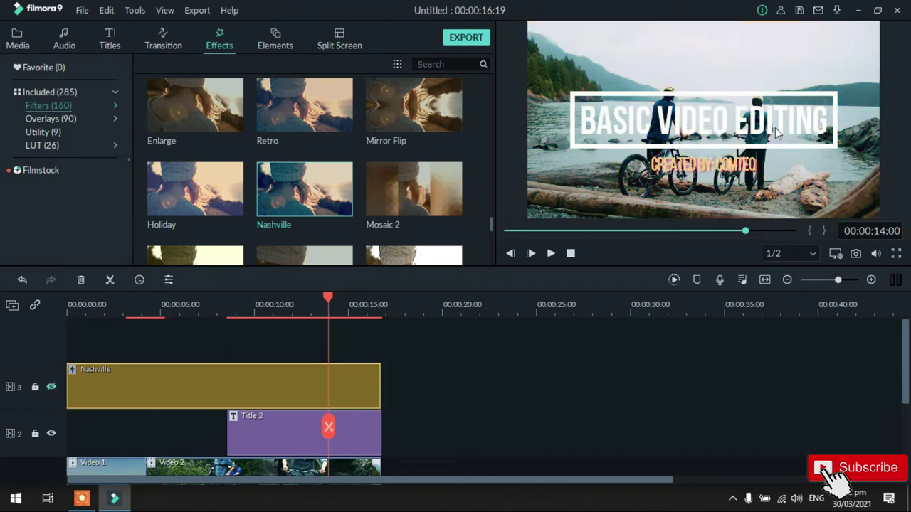
left_click_drag(329, 300, 223, 319)
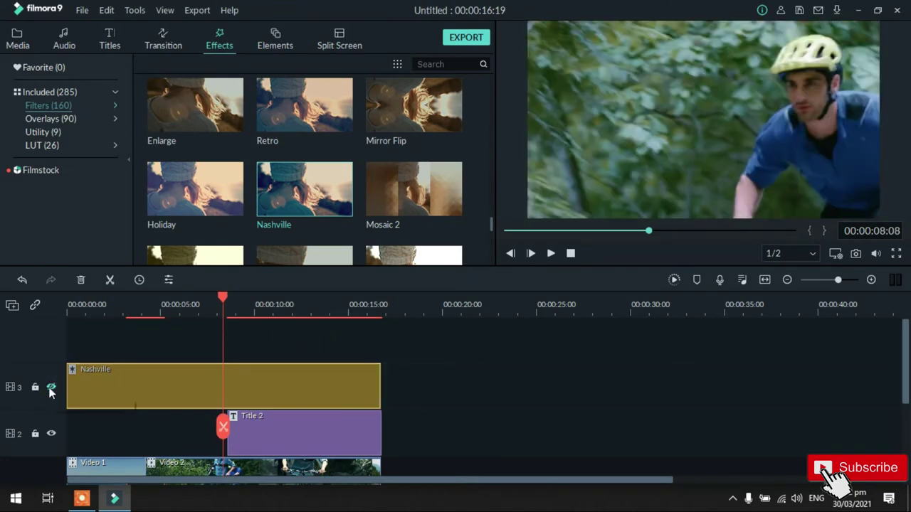
left_click(50, 389)
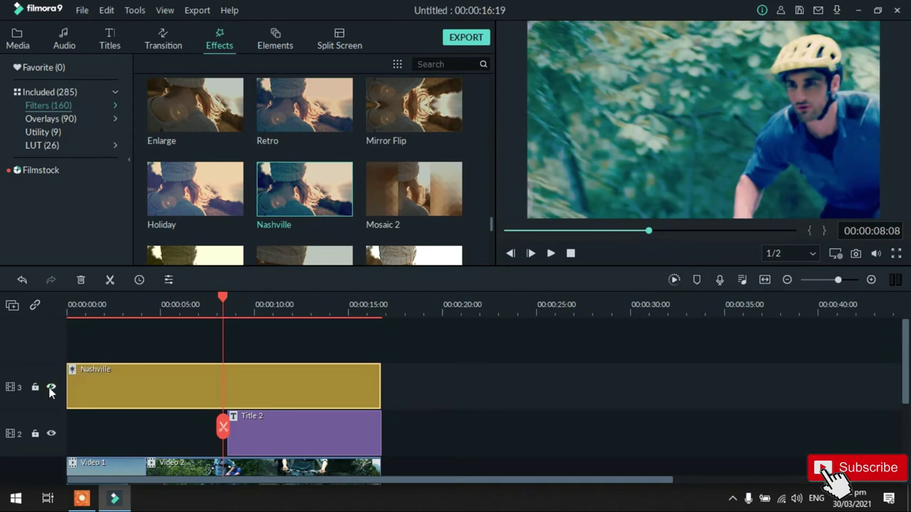
Step: Lower the Nashville filter's Alpha to 54, play the video from the start, and accept the effect settings
double_click(154, 387)
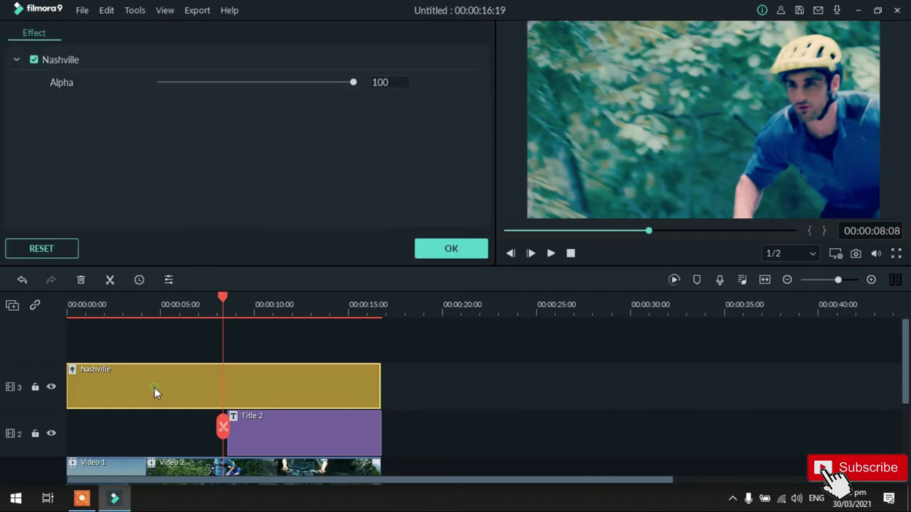
left_click_drag(353, 83, 338, 86)
left_click_drag(272, 100, 263, 100)
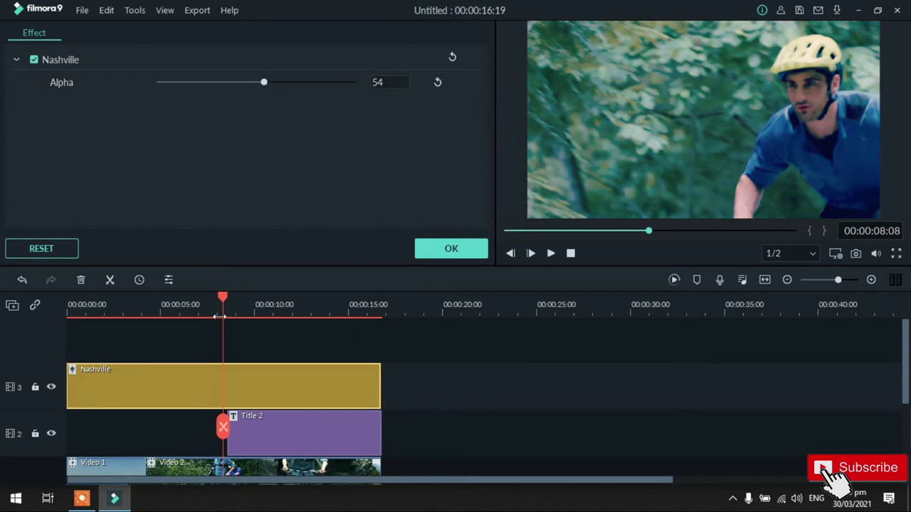
left_click_drag(222, 300, 67, 306)
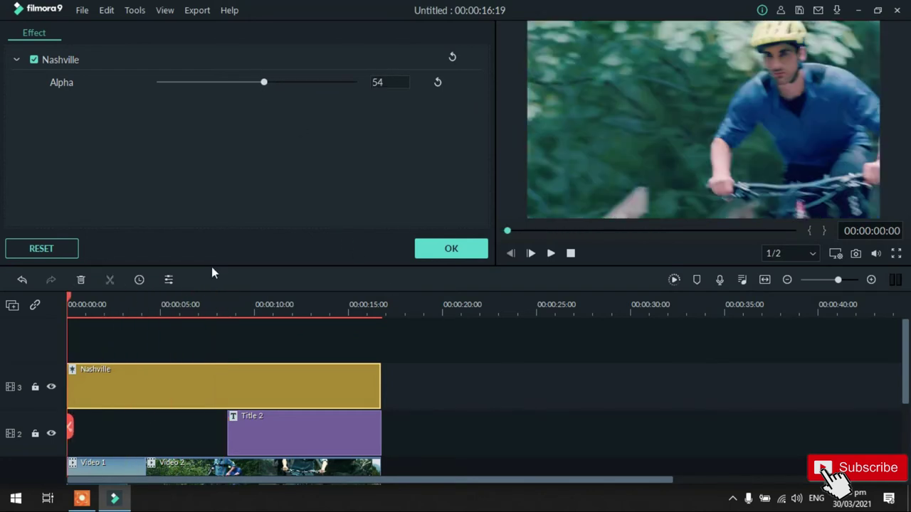
left_click(550, 254)
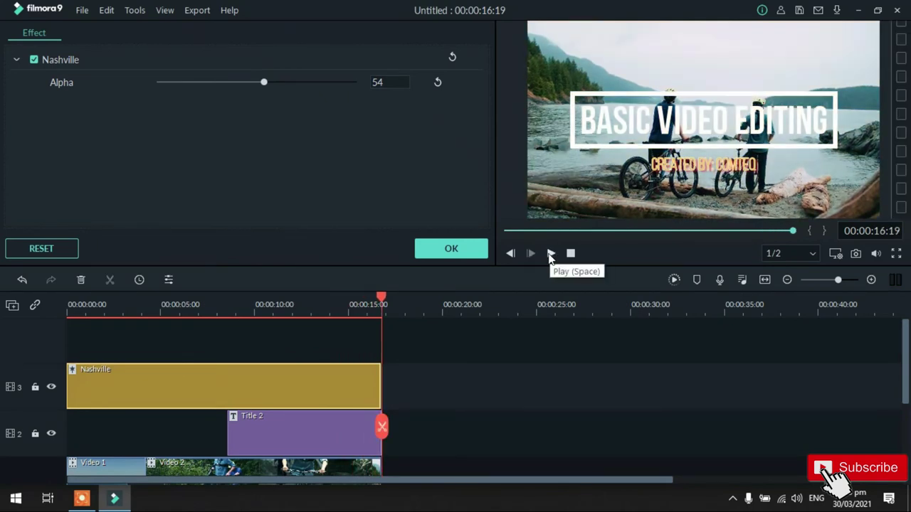
left_click(481, 255)
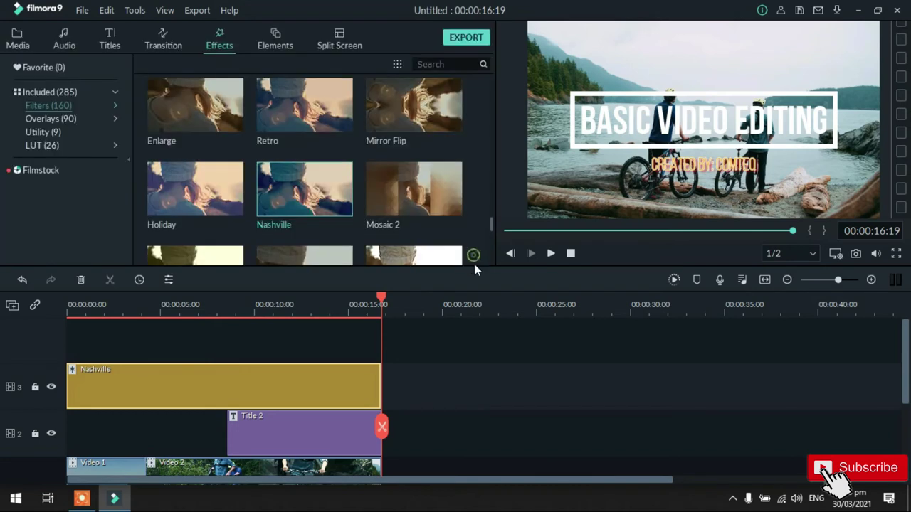
Step: Apply the Cinema 21:9 overlay across the whole video on a new track above the Nashville filter, and play it from the start
left_click(64, 120)
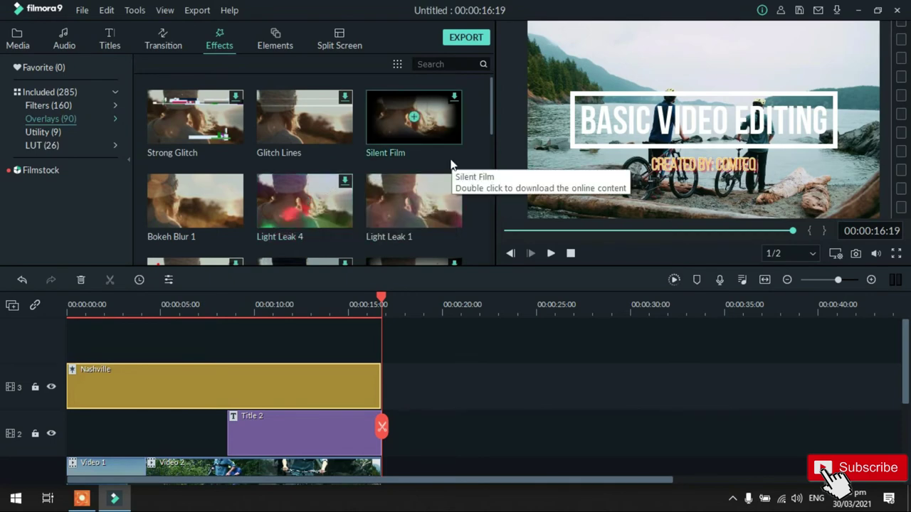
scroll(451, 162, "down", 5)
scroll(450, 162, "up", 5)
scroll(450, 159, "down", 3)
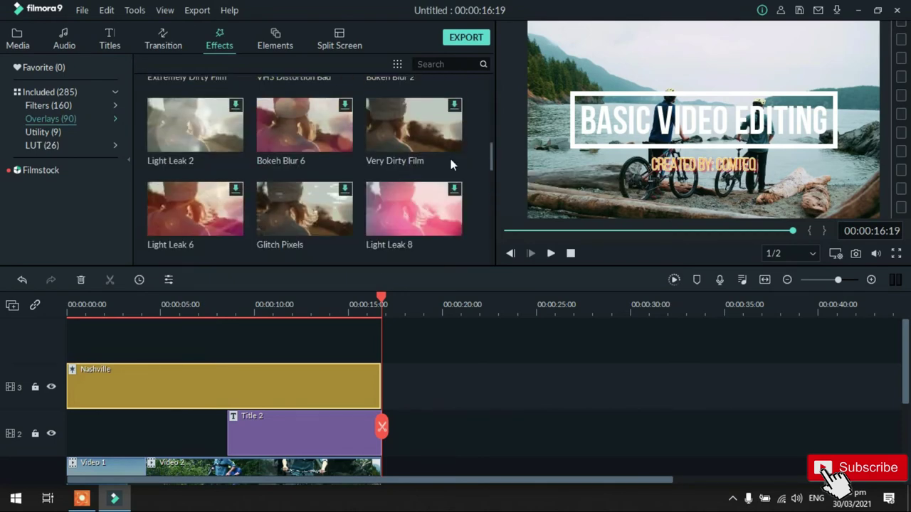
scroll(451, 163, "down", 3)
scroll(450, 162, "down", 3)
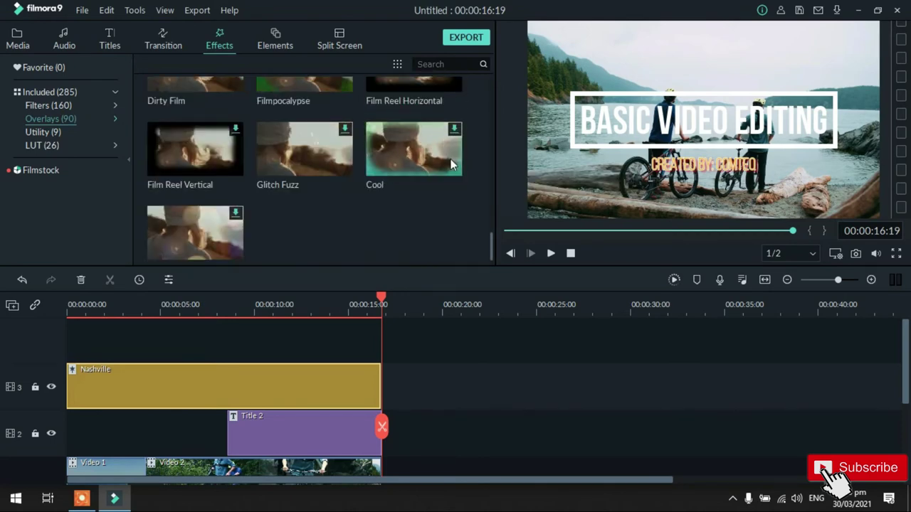
scroll(451, 162, "up", 4)
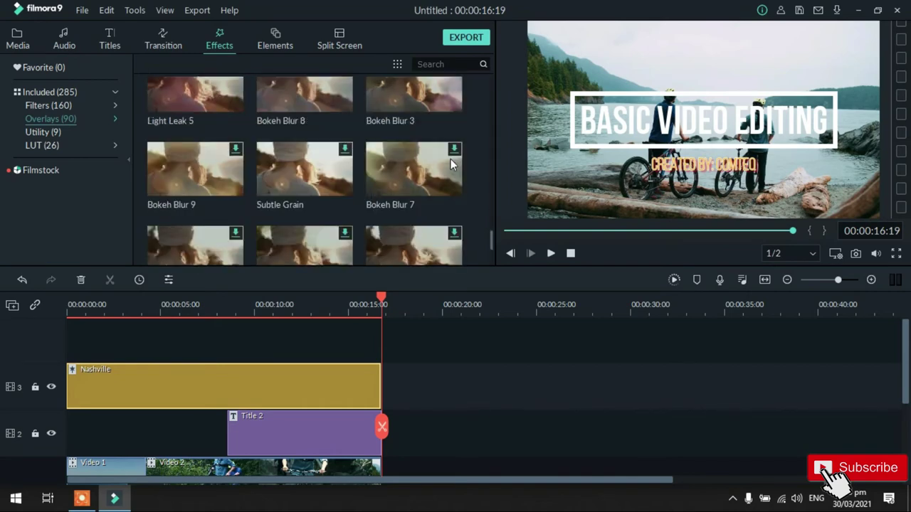
scroll(450, 157, "down", 4)
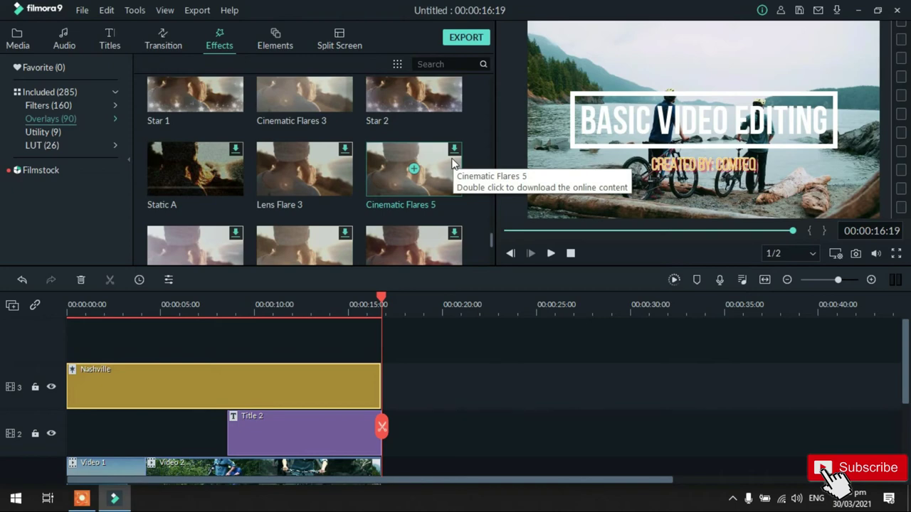
scroll(452, 163, "down", 3)
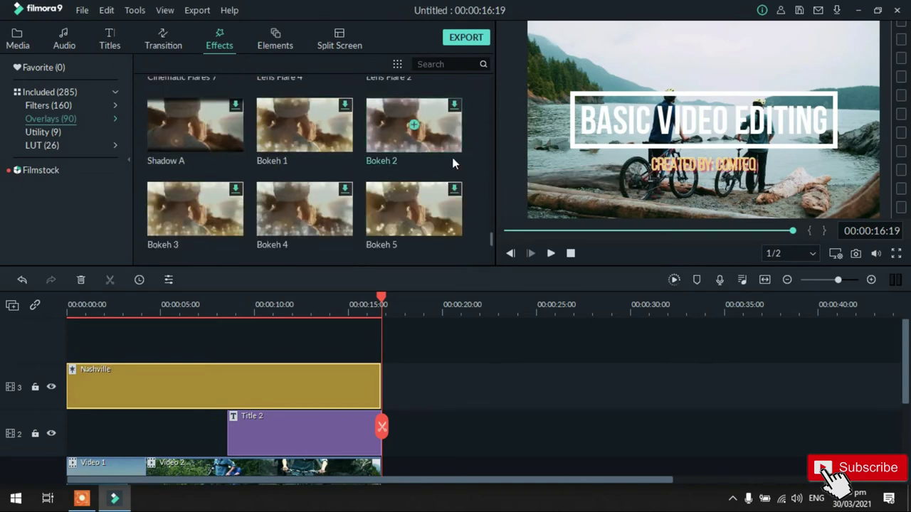
scroll(452, 163, "down", 2)
scroll(453, 163, "down", 1)
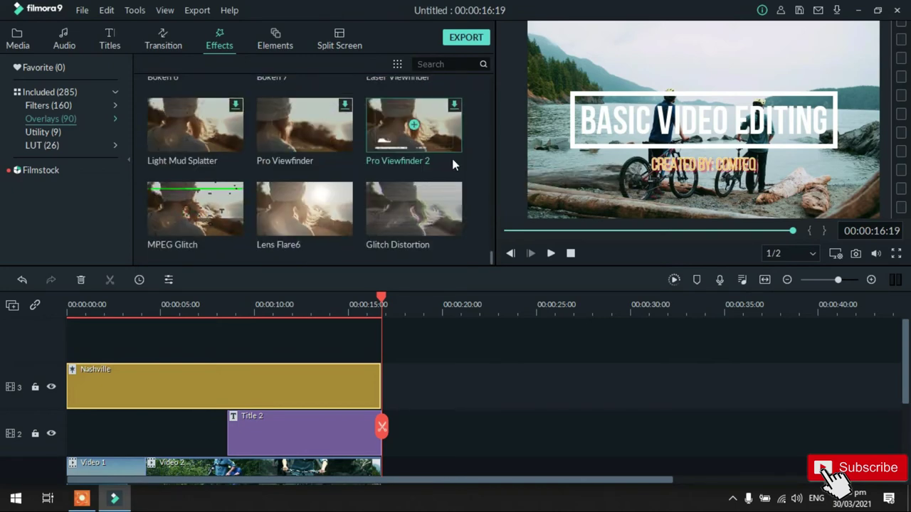
scroll(452, 159, "up", 5)
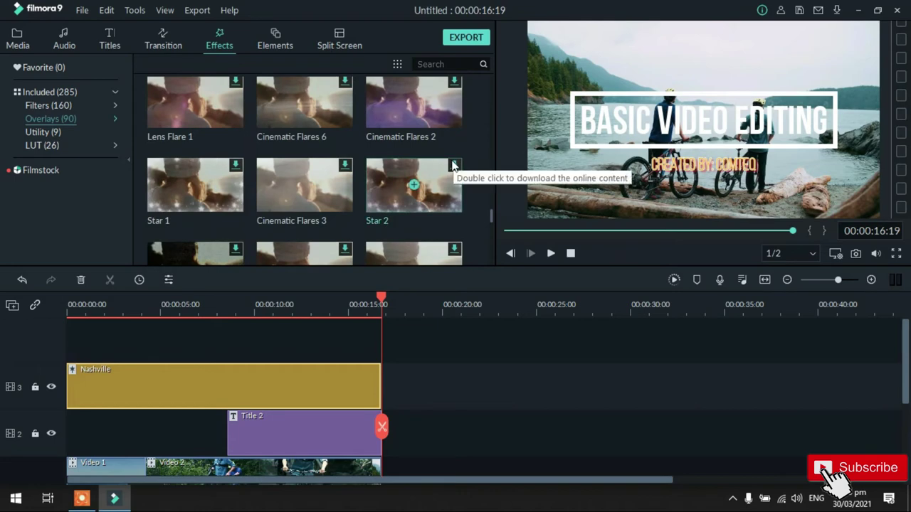
scroll(453, 165, "up", 3)
scroll(453, 166, "up", 3)
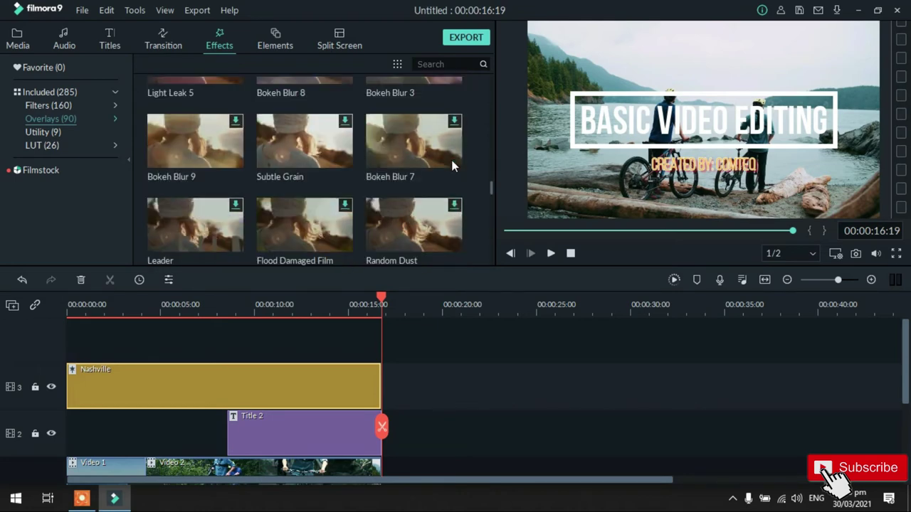
scroll(452, 166, "up", 2)
scroll(453, 166, "up", 2)
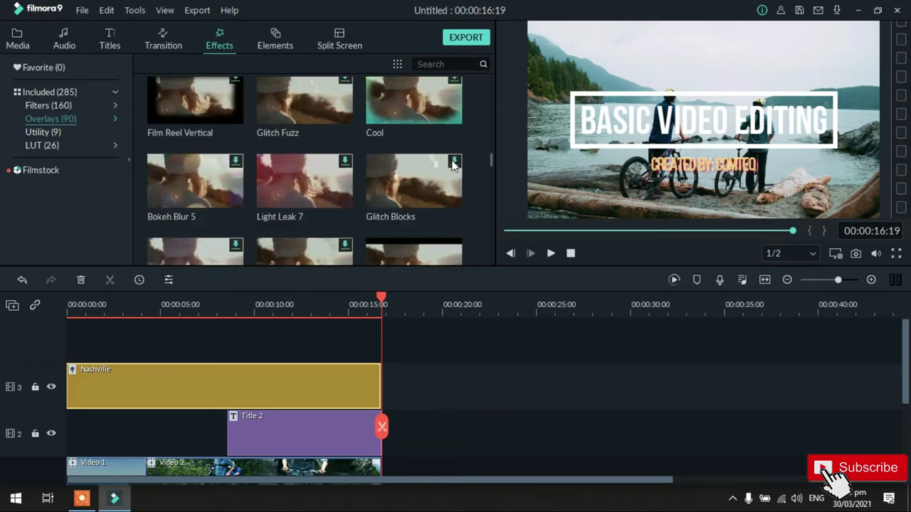
scroll(492, 162, "down", 2)
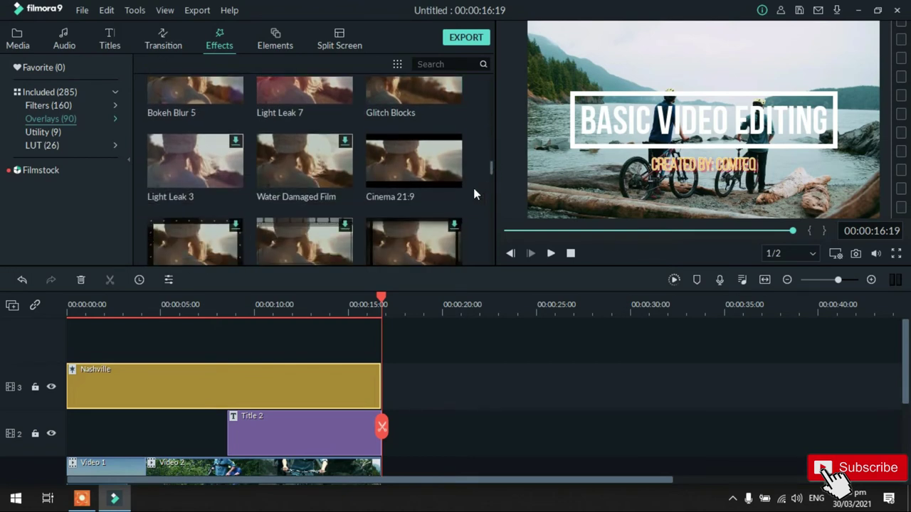
left_click_drag(451, 151, 53, 354)
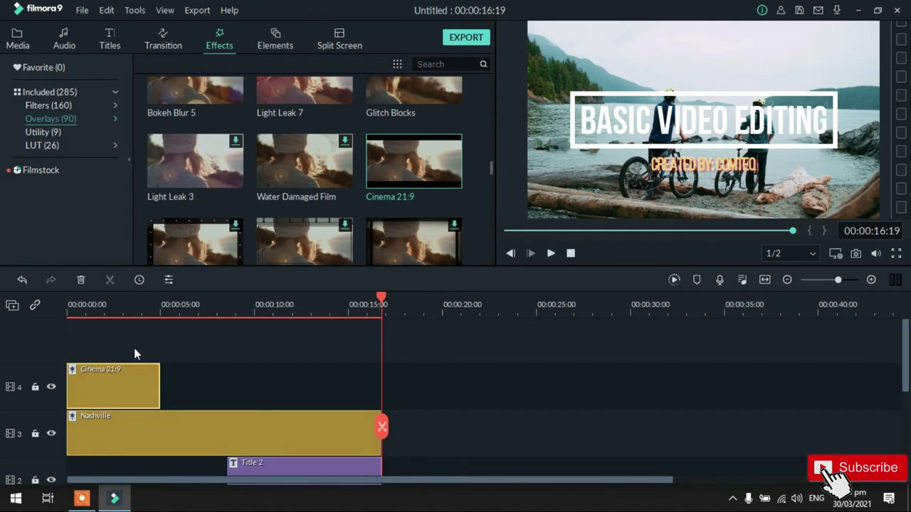
left_click_drag(160, 381, 381, 379)
left_click_drag(383, 303, 68, 302)
left_click(551, 254)
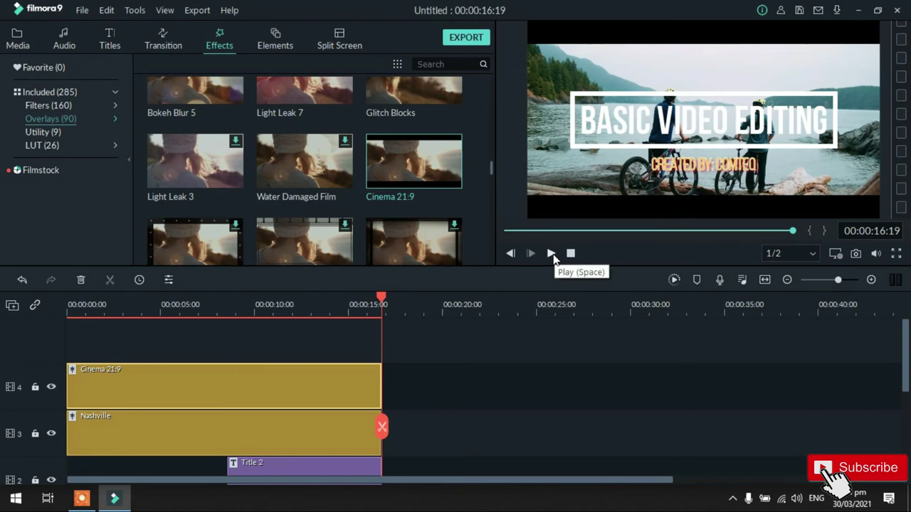
Step: Add the ComteQ png logo at the start of a new track above Cinema 21:9 and extend it to the end of the video
left_click(22, 41)
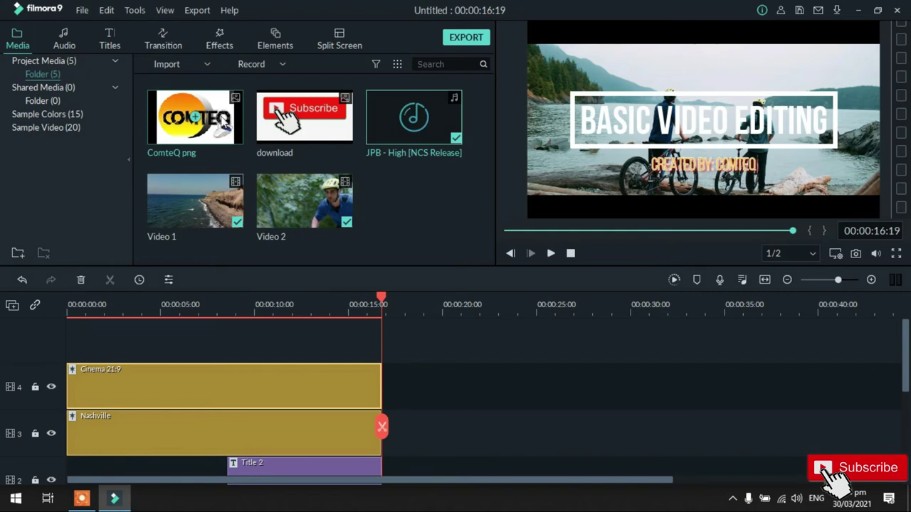
left_click_drag(223, 118, 88, 351)
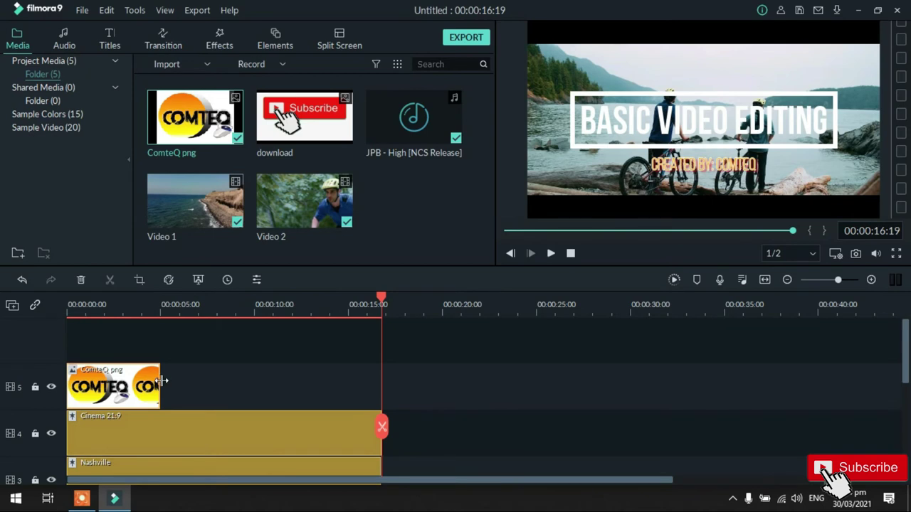
left_click_drag(160, 382, 386, 383)
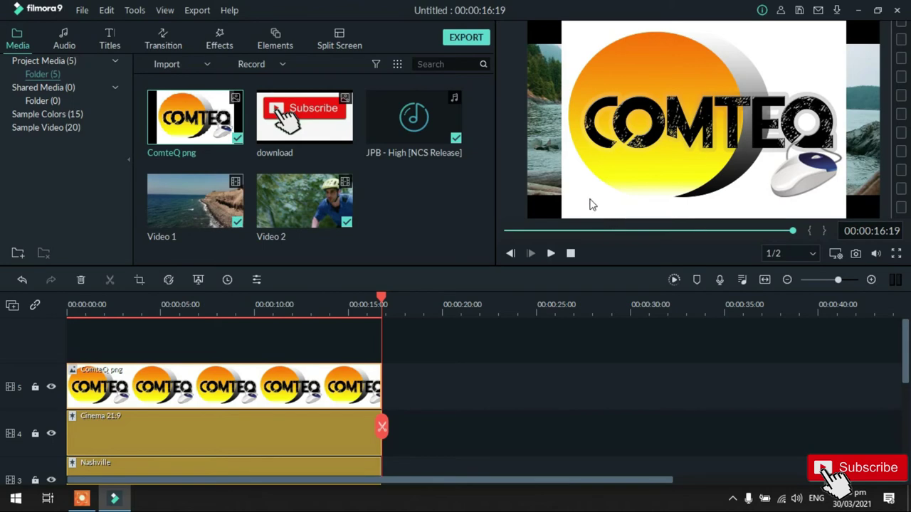
Step: Remove the ComteQ logo's white background with the green screen Chroma Key, choosing white as the key color
right_click(189, 379)
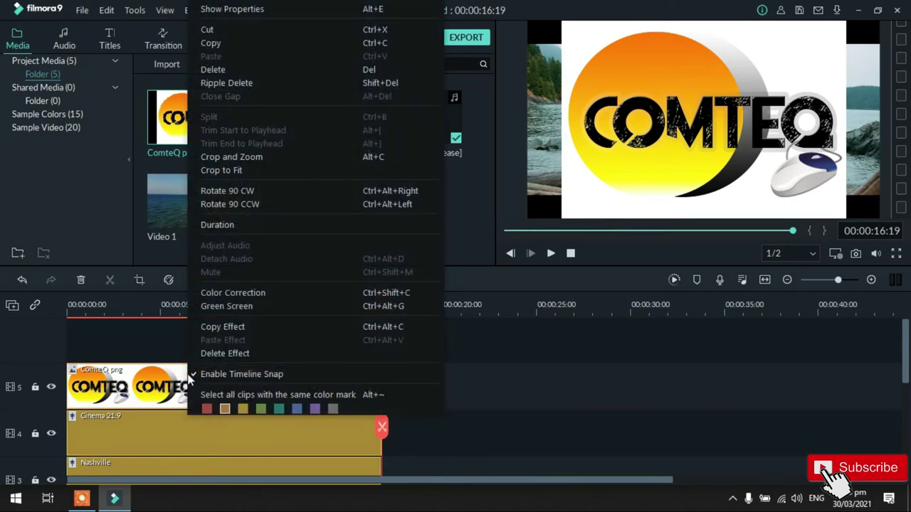
left_click(258, 309)
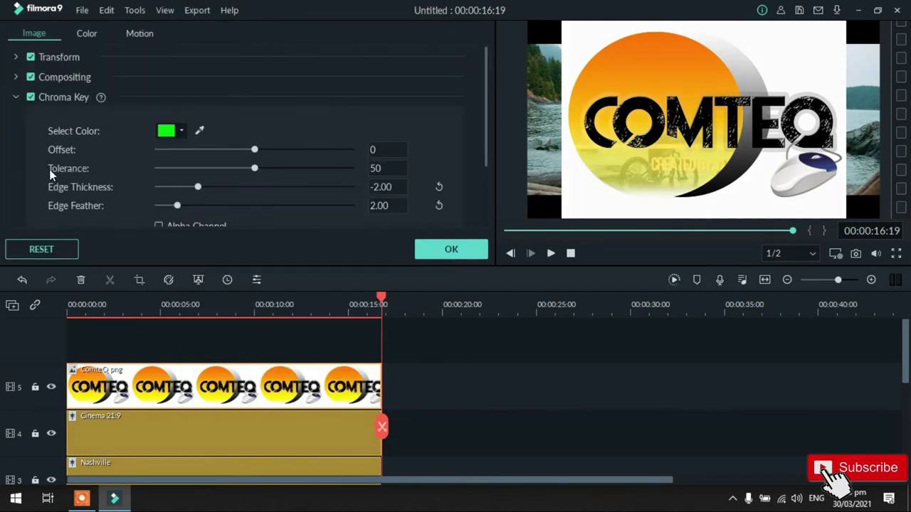
left_click(182, 132)
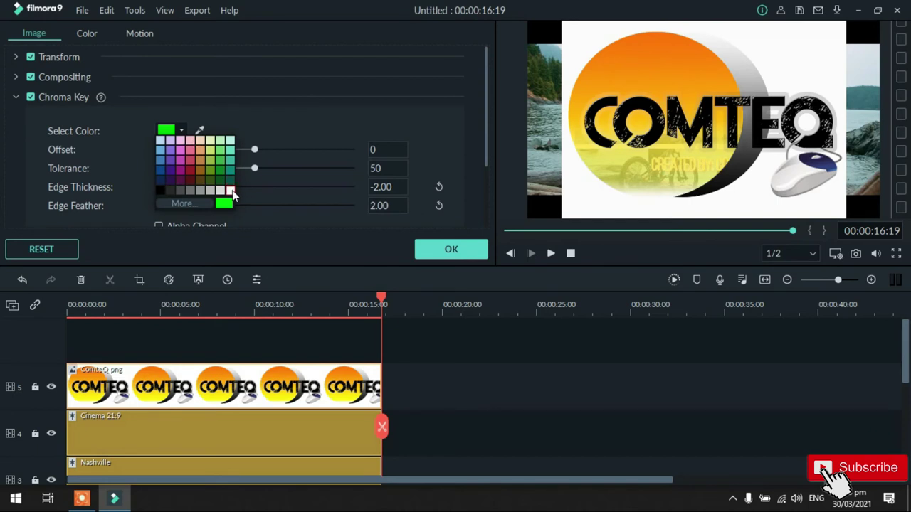
left_click(231, 191)
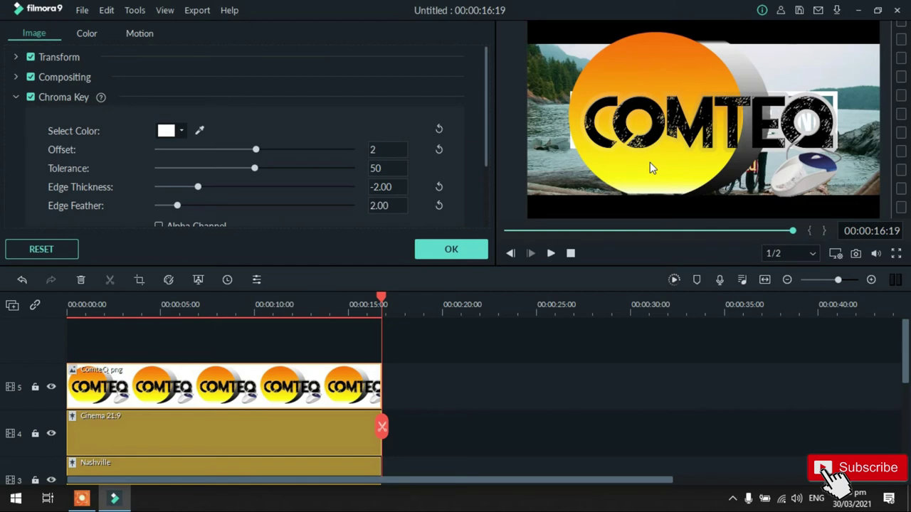
Step: Try an opacity of about 52% on the ComteQ logo and restore it to 100%
left_click(16, 77)
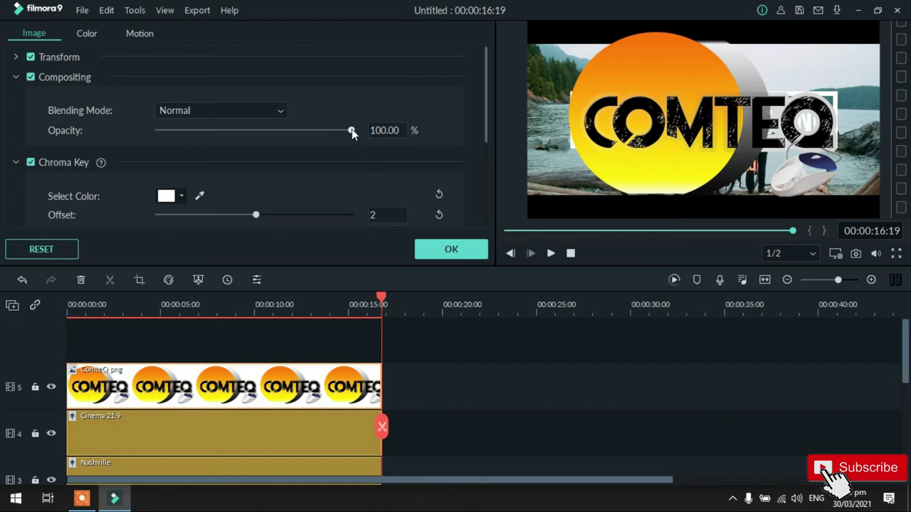
left_click_drag(350, 130, 259, 145)
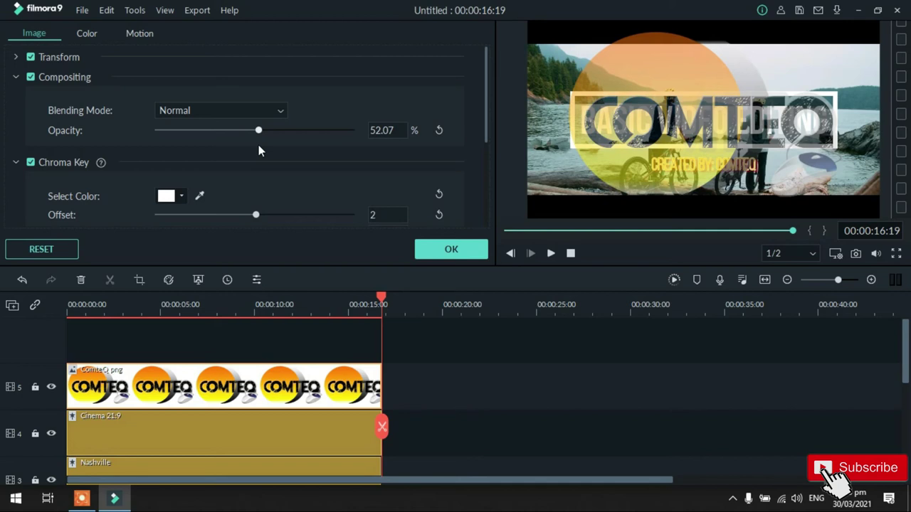
left_click_drag(258, 144, 353, 135)
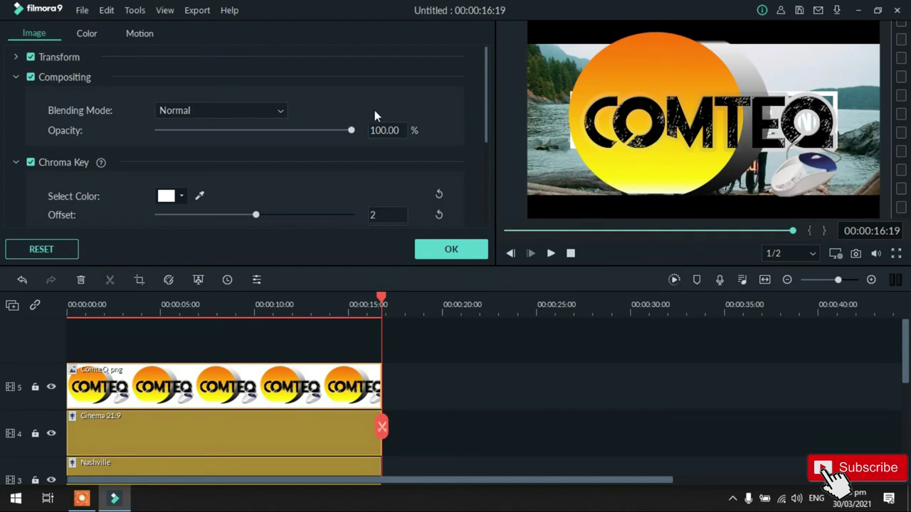
Step: Shrink the ComteQ logo into the upper-right corner of the video picture, just below the cinema bar, and check it in full screen
left_click(678, 137)
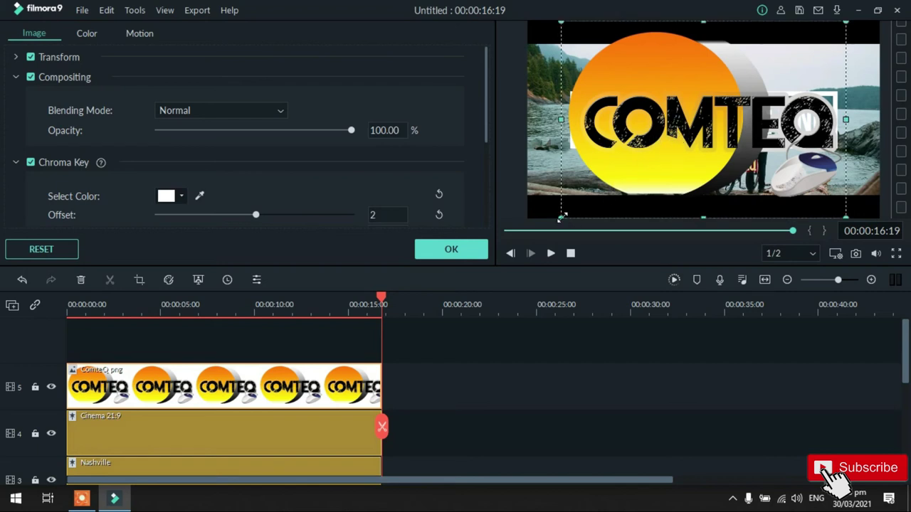
left_click(562, 217)
left_click_drag(563, 218, 863, 55)
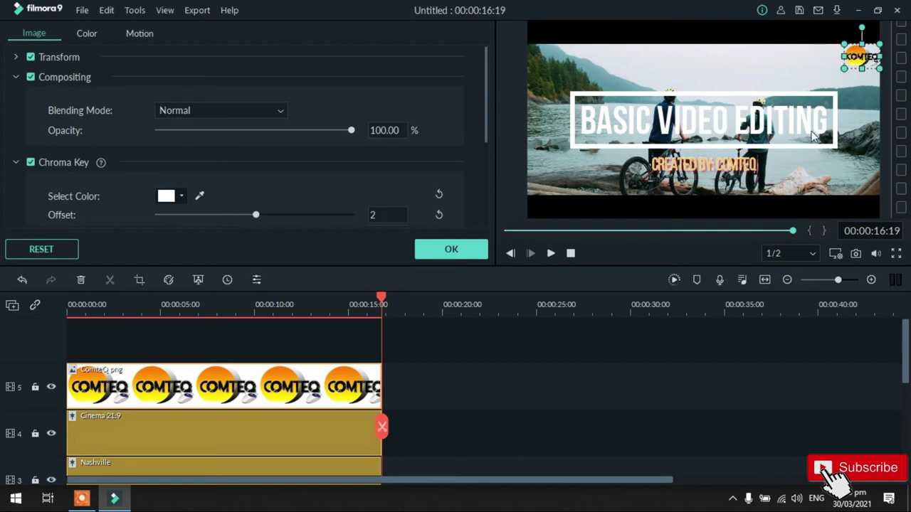
left_click(896, 255)
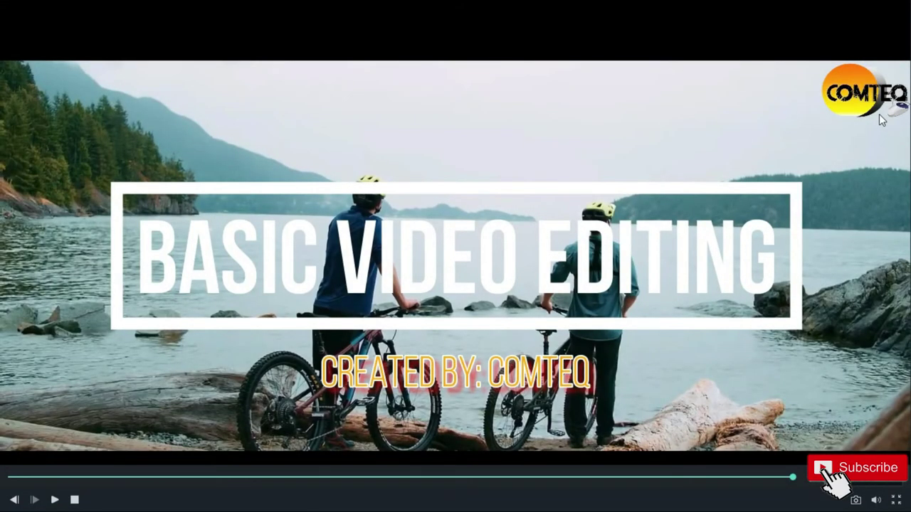
key("Escape")
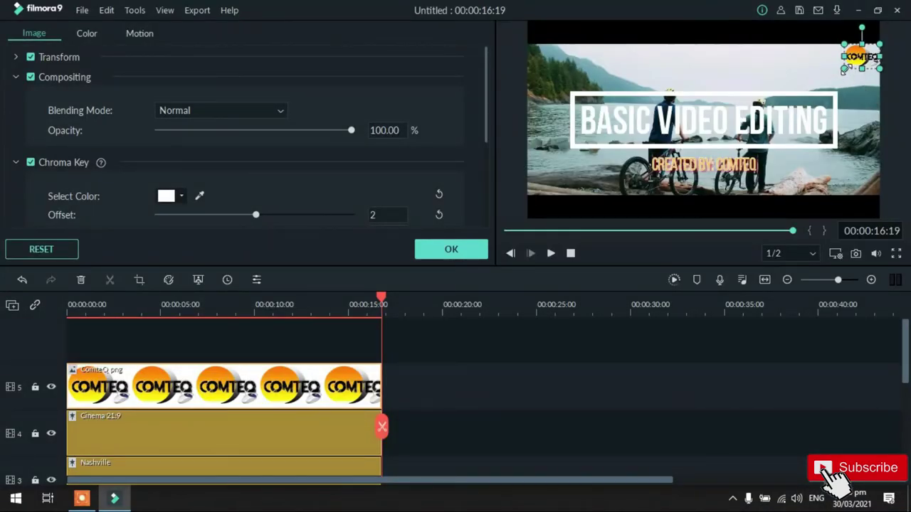
Step: Shrink the ComteQ logo slightly more in its corner, check its size in full screen, and accept the image settings
left_click_drag(841, 73, 844, 71)
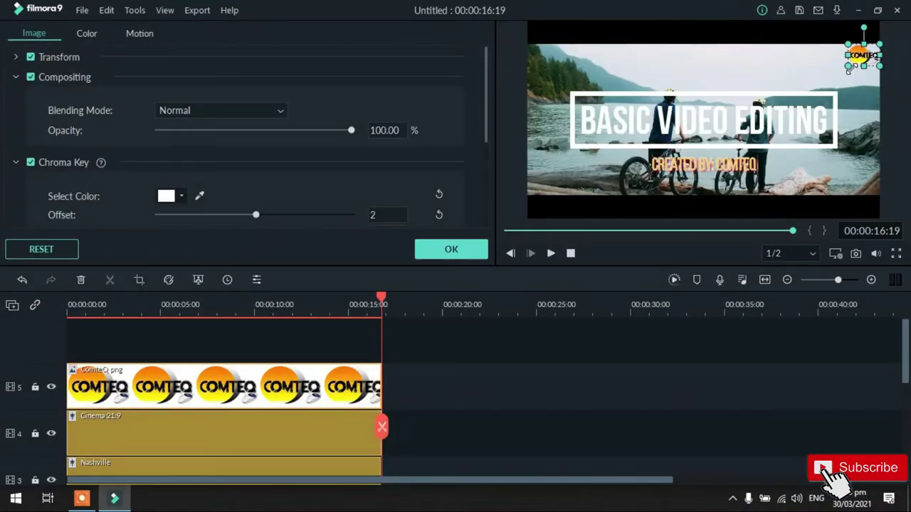
left_click(896, 254)
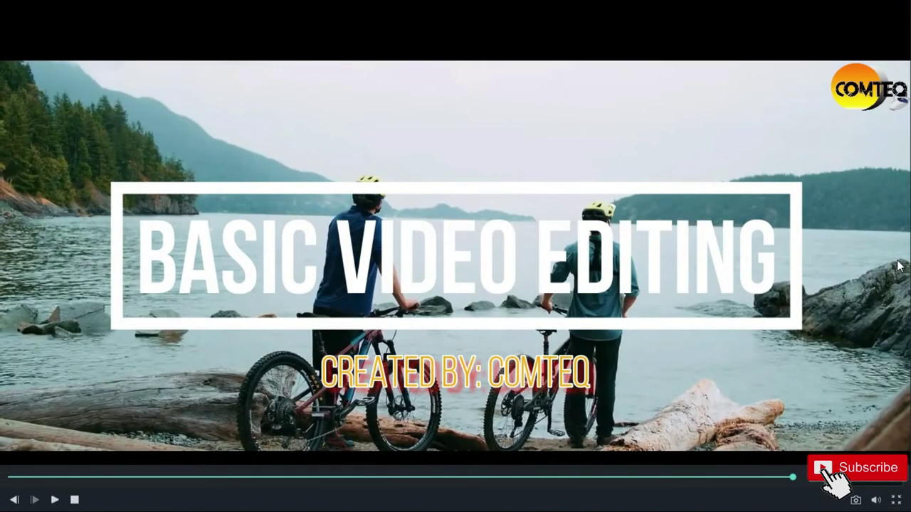
key("Escape")
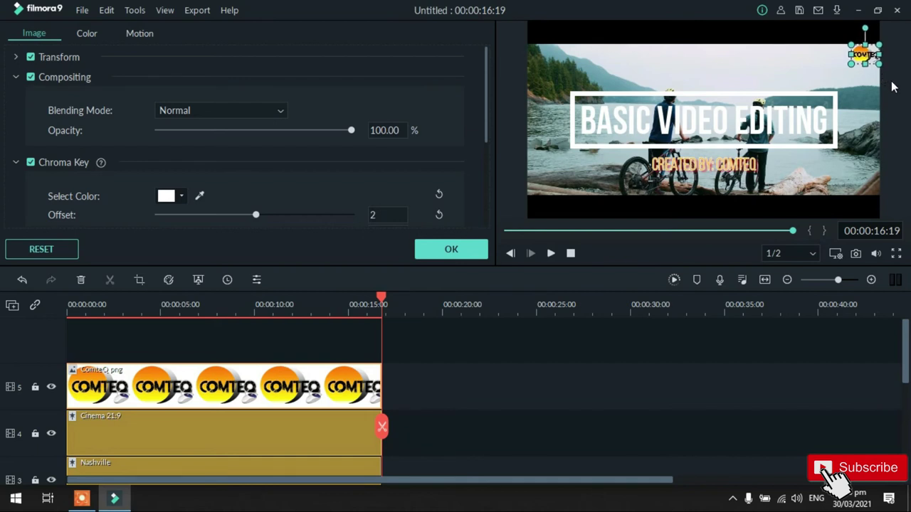
left_click(897, 254)
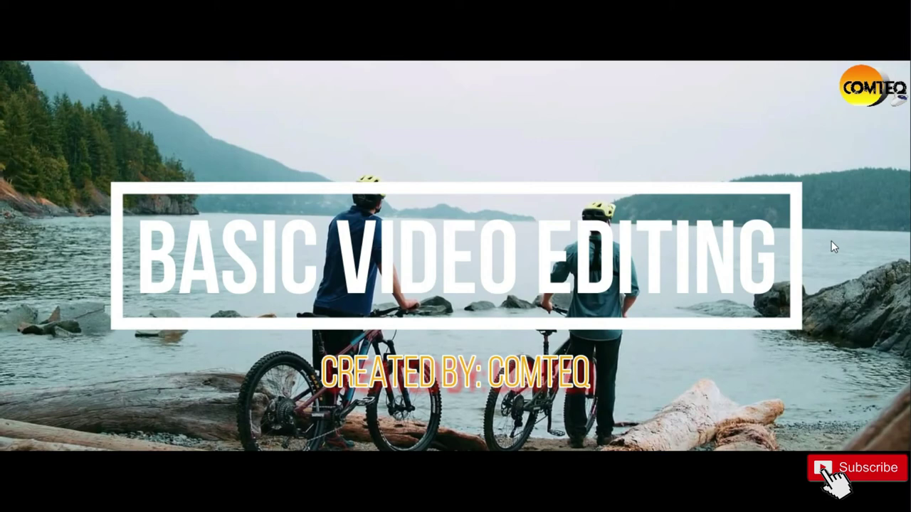
key("Escape")
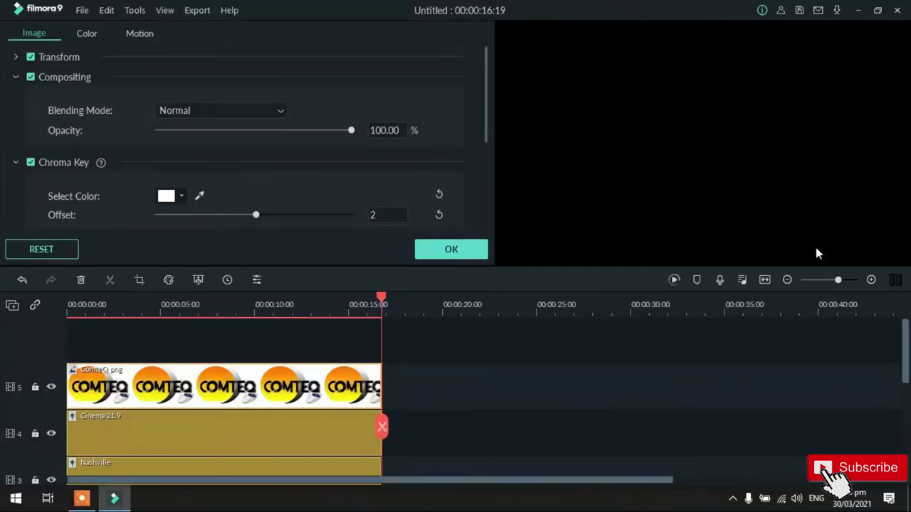
left_click(453, 256)
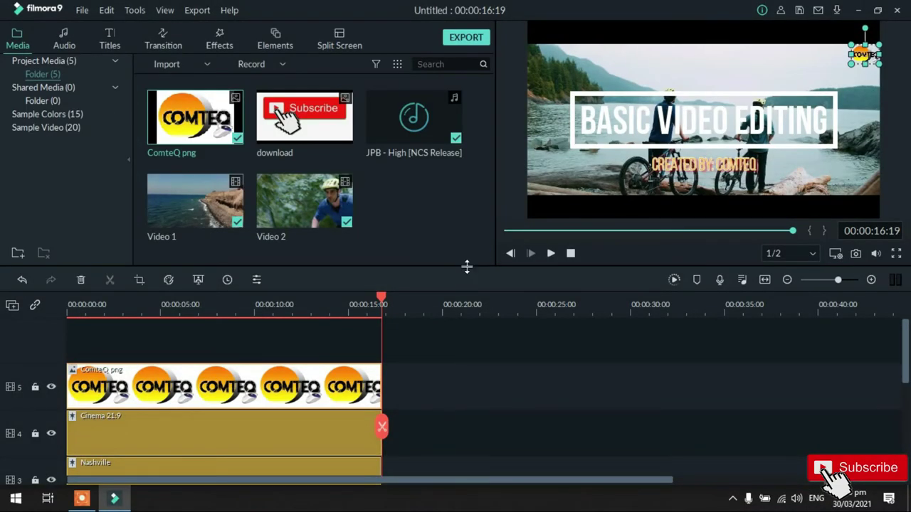
Step: Add the download Subscribe image at the start of a new track above the ComteQ logo and extend it to the end of the video
mouse_move(313, 135)
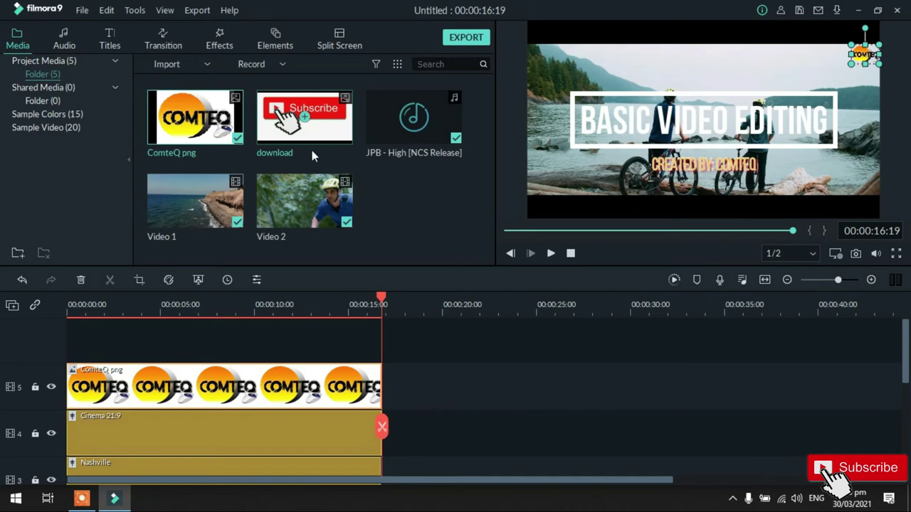
left_click_drag(331, 141, 86, 340)
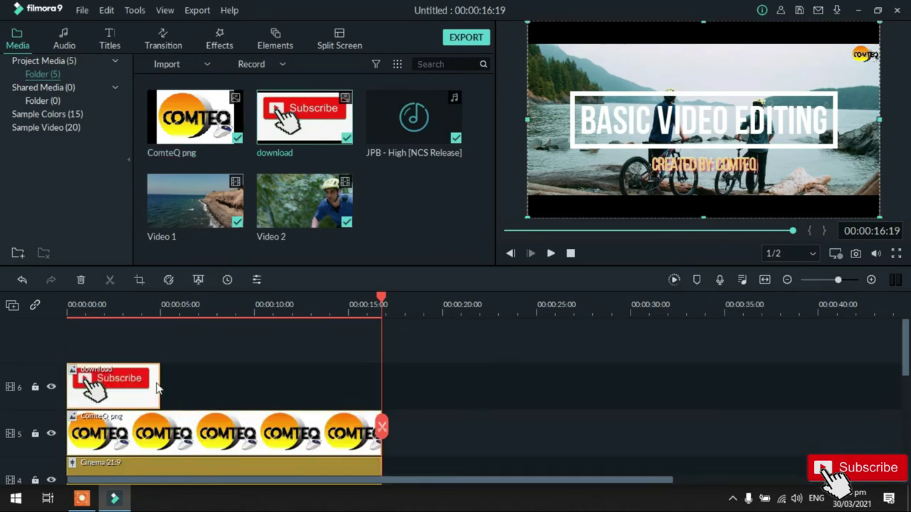
left_click_drag(159, 384, 381, 378)
Step: Preview the video at 00:00:15:11 and remove the Subscribe image's background with Chroma Key, choosing white as the key color
left_click_drag(381, 306, 356, 310)
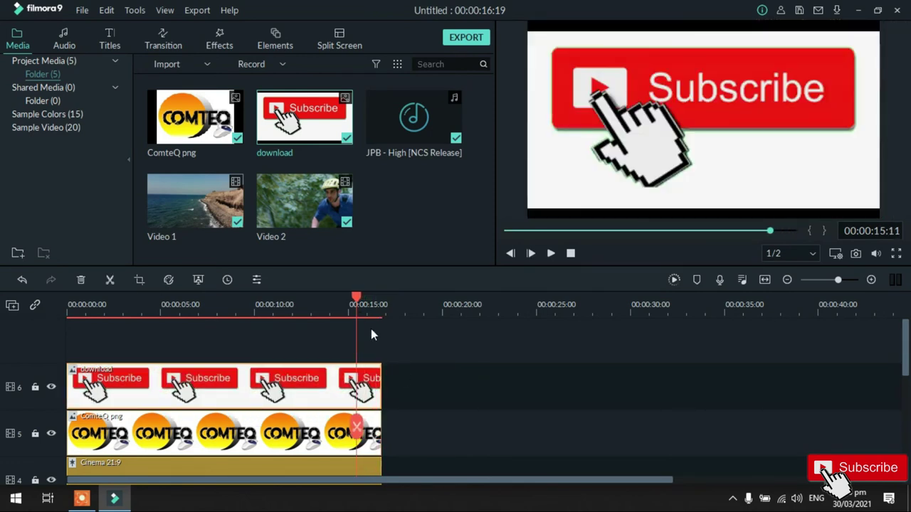
right_click(212, 399)
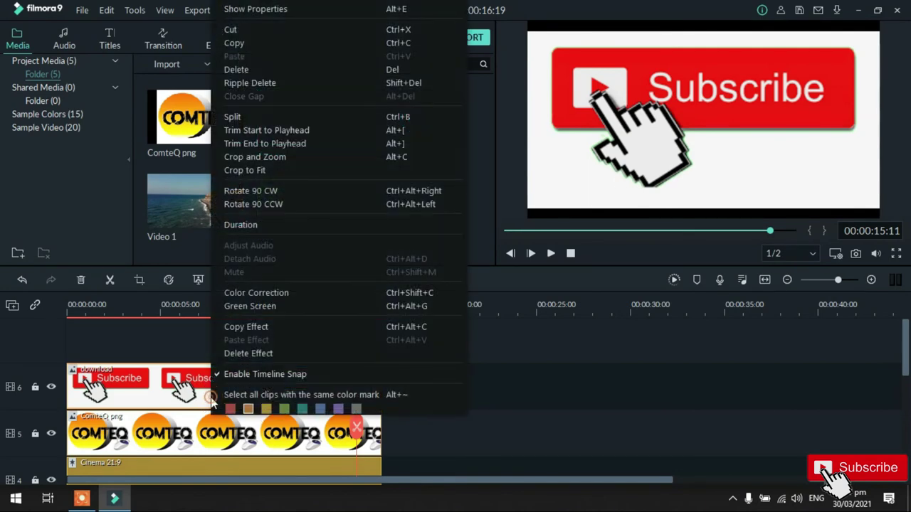
left_click(266, 309)
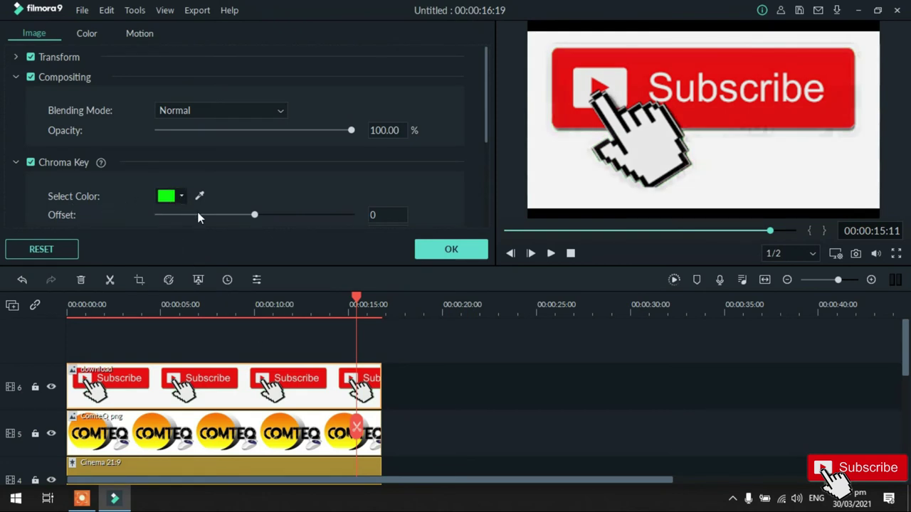
left_click(182, 196)
left_click(232, 261)
Step: Shrink the Subscribe image into the lower-right corner of the video picture, check it in full screen, and accept the image settings
left_click(640, 97)
left_click_drag(526, 30, 832, 197)
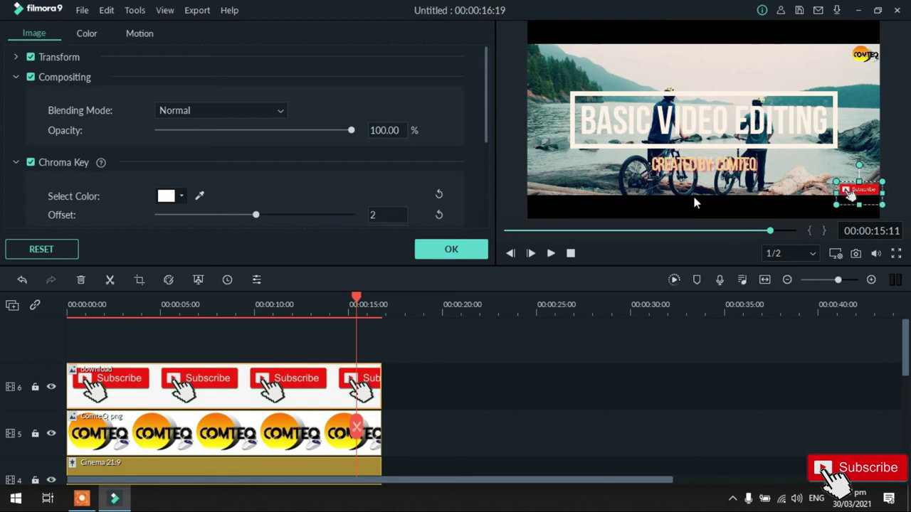
left_click(902, 254)
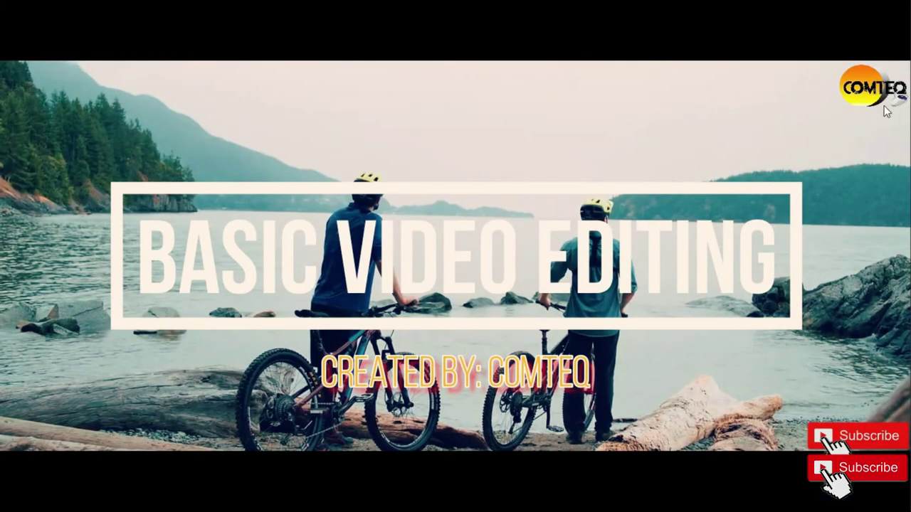
mouse_move(881, 442)
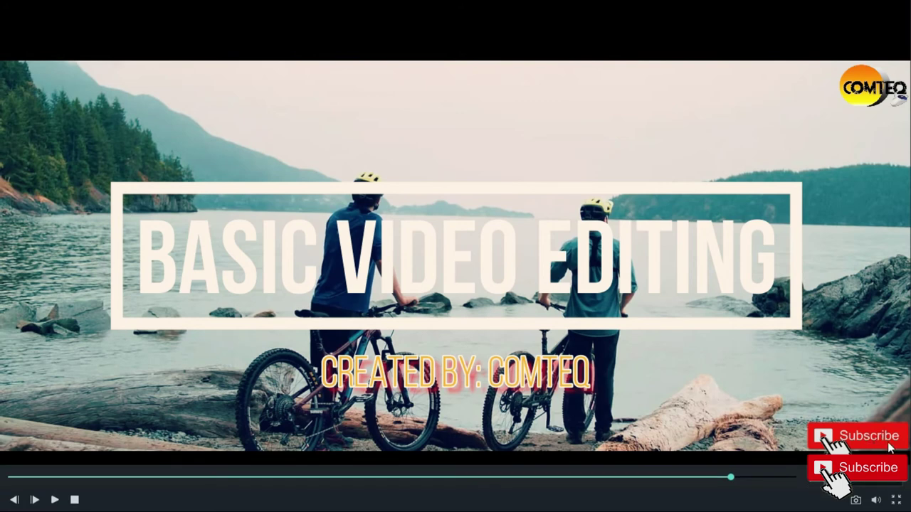
key("Escape")
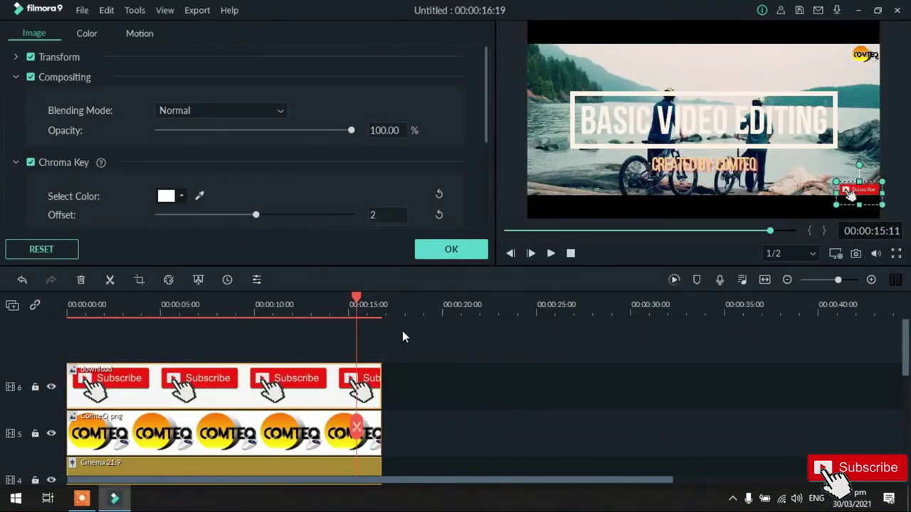
left_click(472, 250)
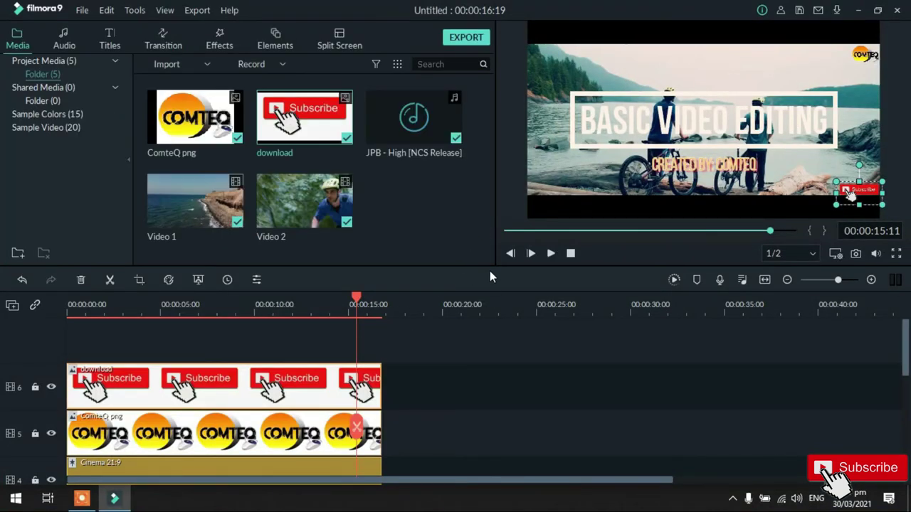
Step: Open the export settings for a local MP4 file and name the video "Basic video editing"
left_click(467, 39)
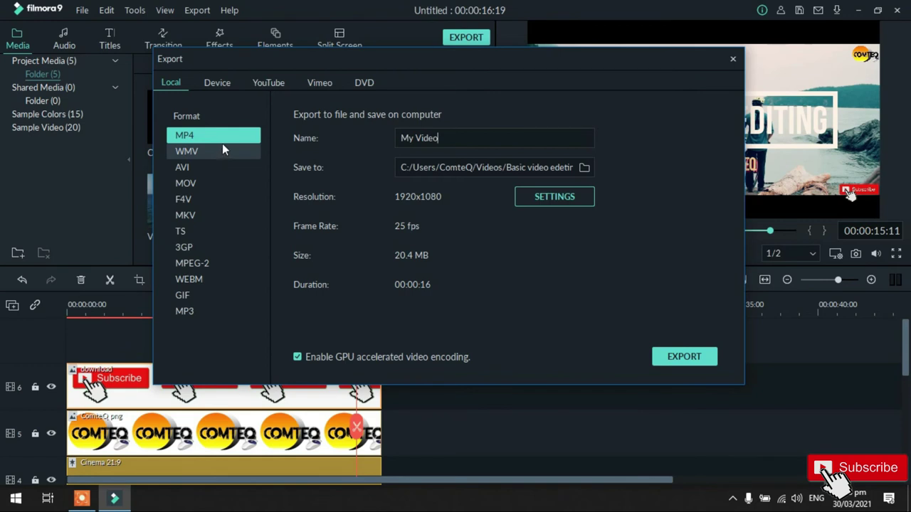
left_click(474, 138)
key("BackSpace")
key("BackSpace")
key("BackSpace")
key("BackSpace")
key("BackSpace")
key("BackSpace")
key("BackSpace")
key("BackSpace")
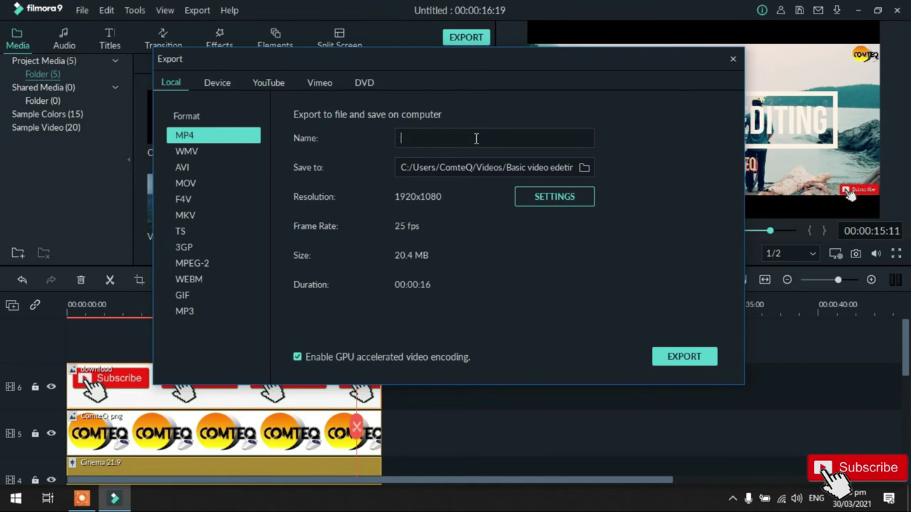
type("bASIC")
key("BackSpace")
key("BackSpace")
key("BackSpace")
key("BackSpace")
key("BackSpace")
key("BackSpace")
type("Basic video editing")
Step: Set the export destination to the "Basic video edeting" folder inside Videos
left_click(582, 168)
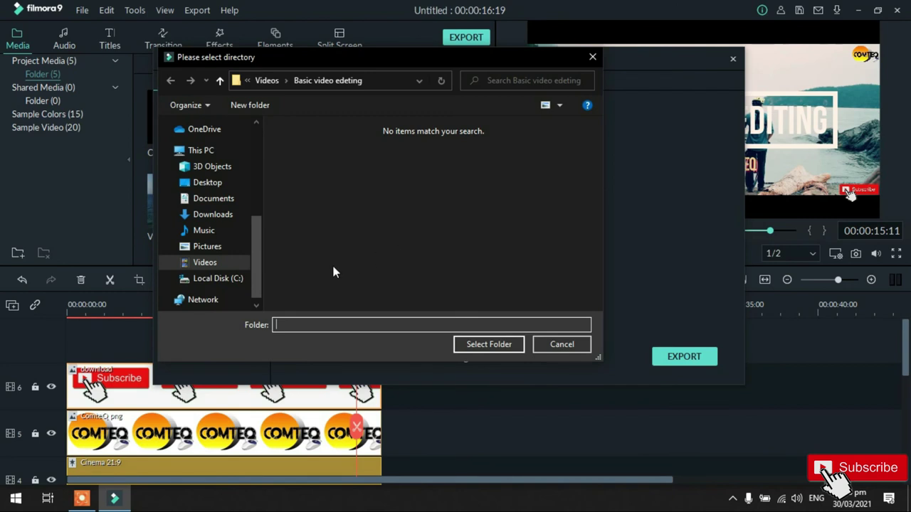
left_click(212, 267)
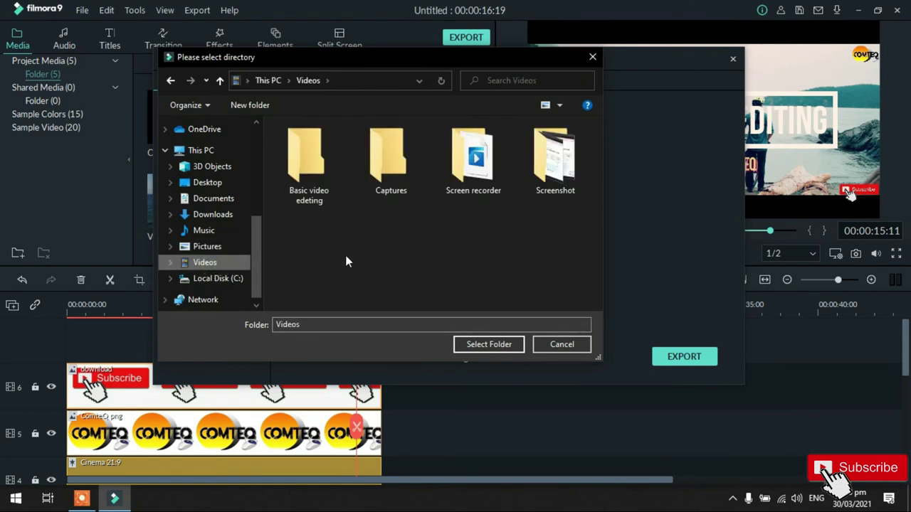
left_click(309, 180)
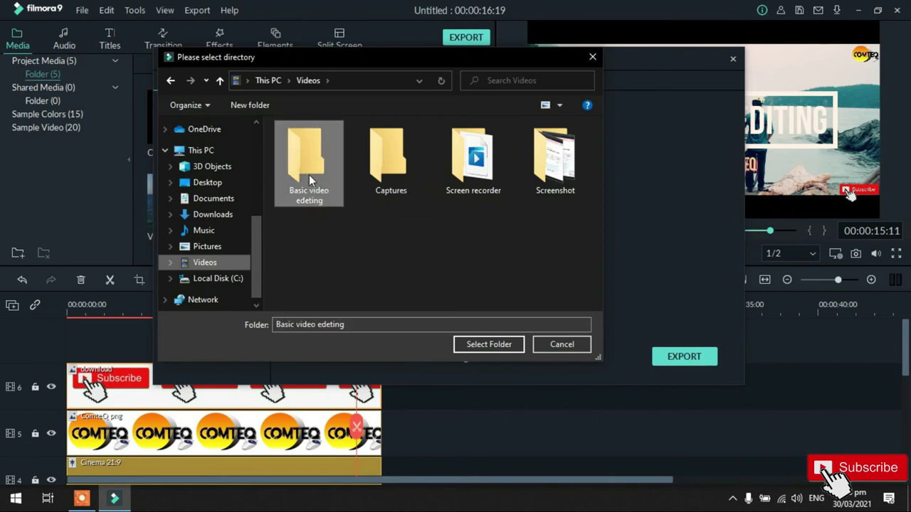
left_click(487, 344)
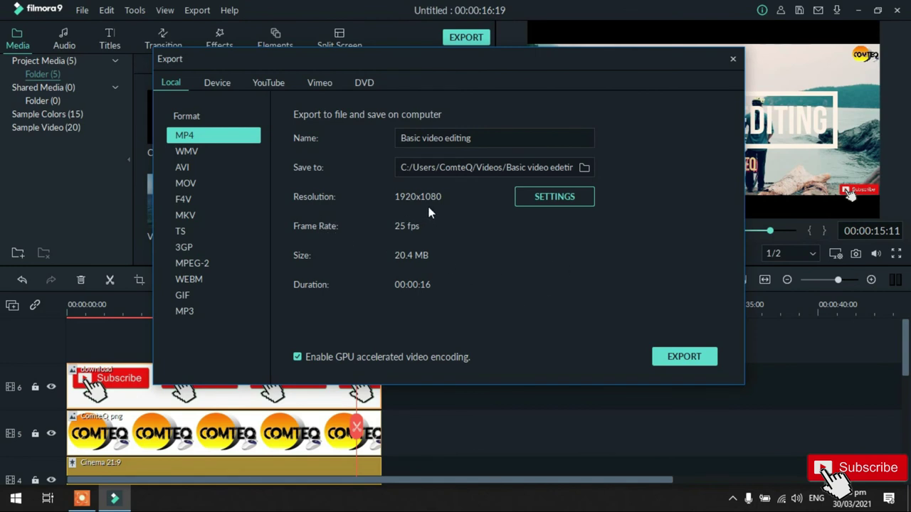
Step: Accept the Best quality encoding settings with H.264, 1920x1080 and 25 fps, and export the video
left_click(574, 201)
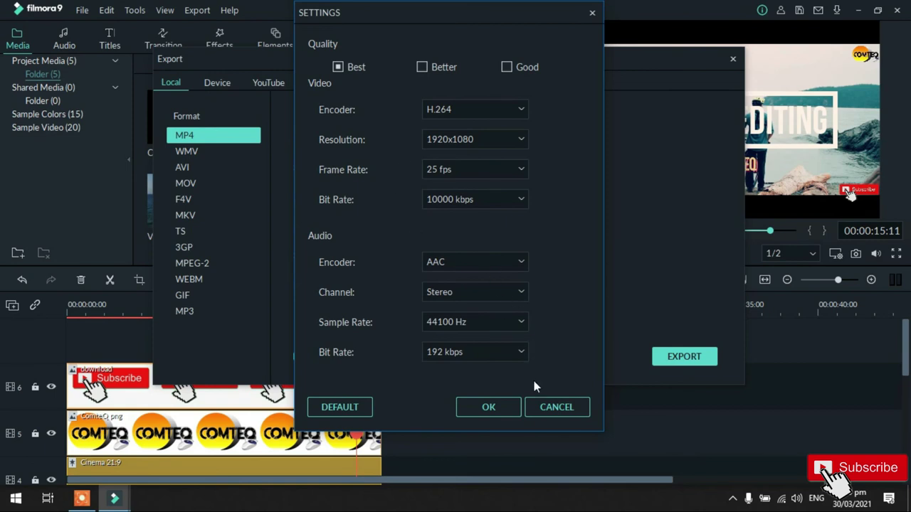
left_click(505, 408)
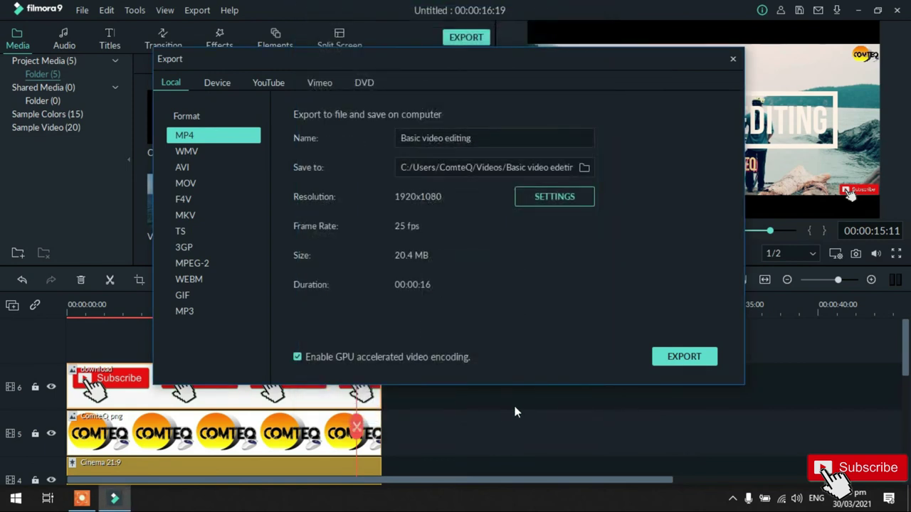
left_click(694, 362)
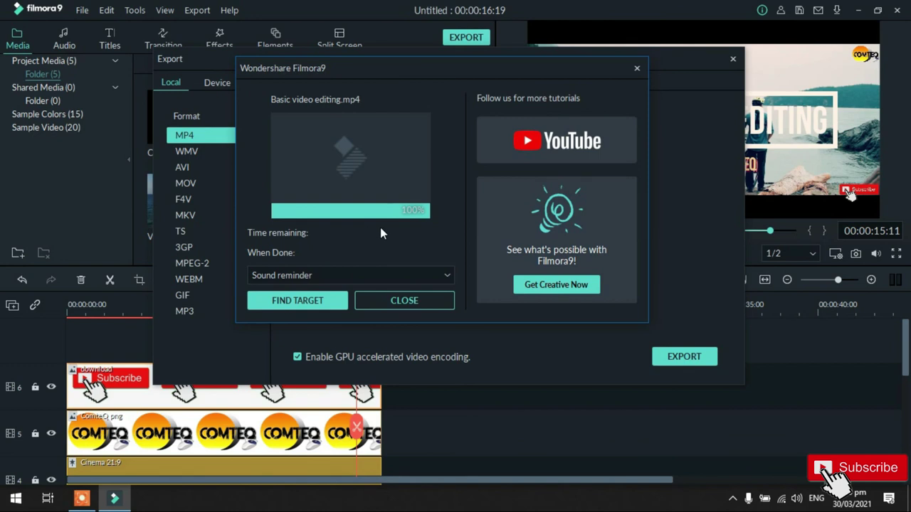
Step: Locate the exported "Basic video editing" MP4 in File Explorer and play it in the video player
left_click(313, 307)
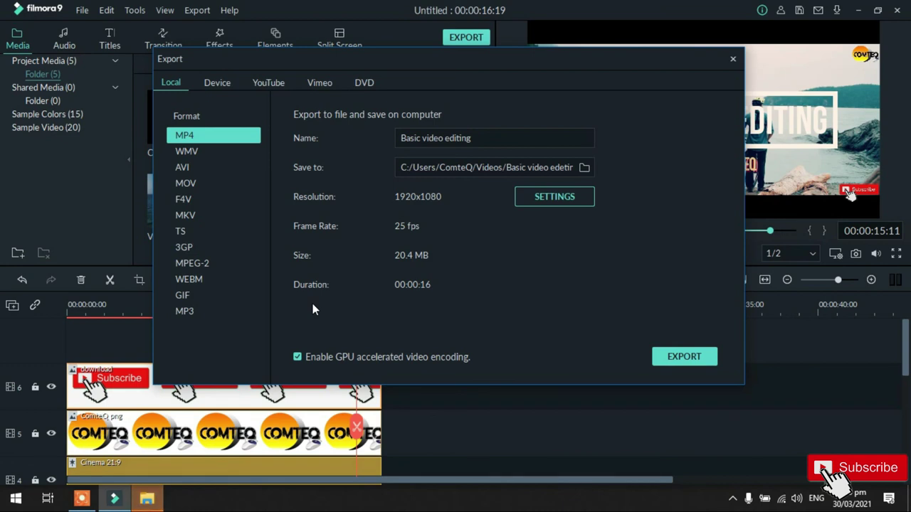
left_click(151, 502)
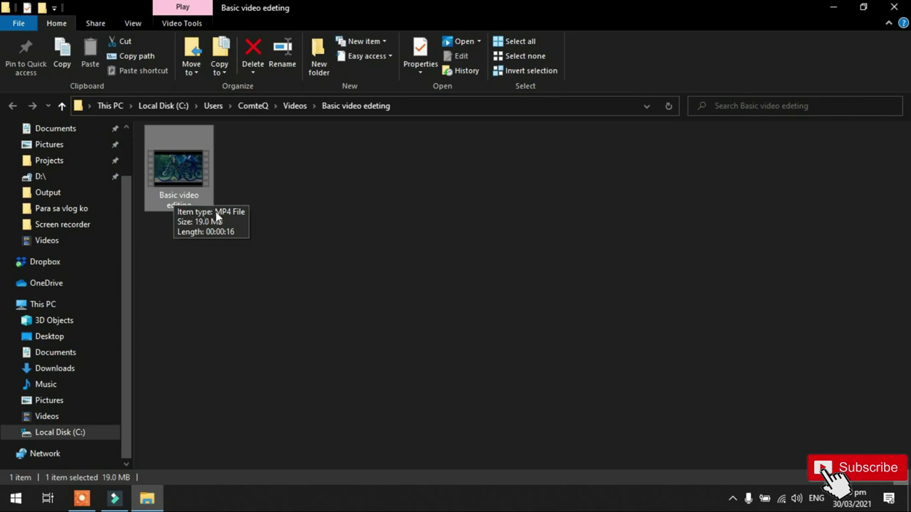
double_click(187, 181)
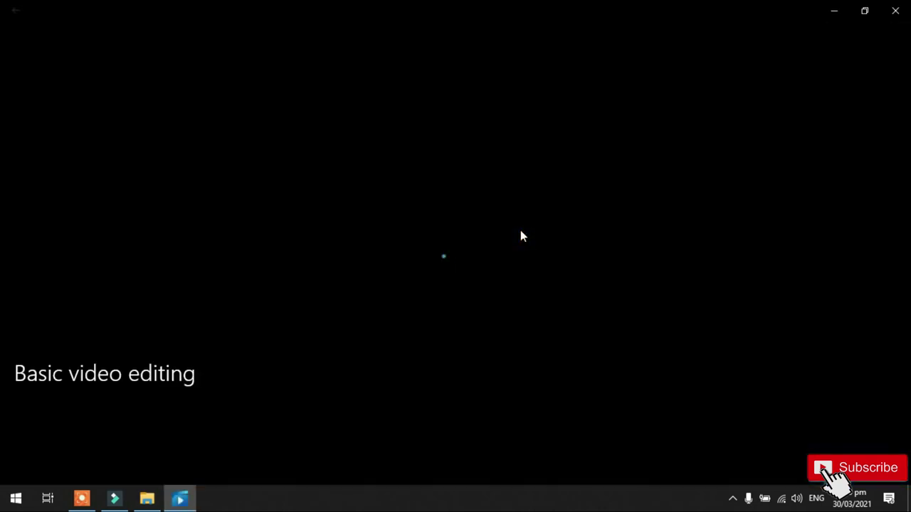